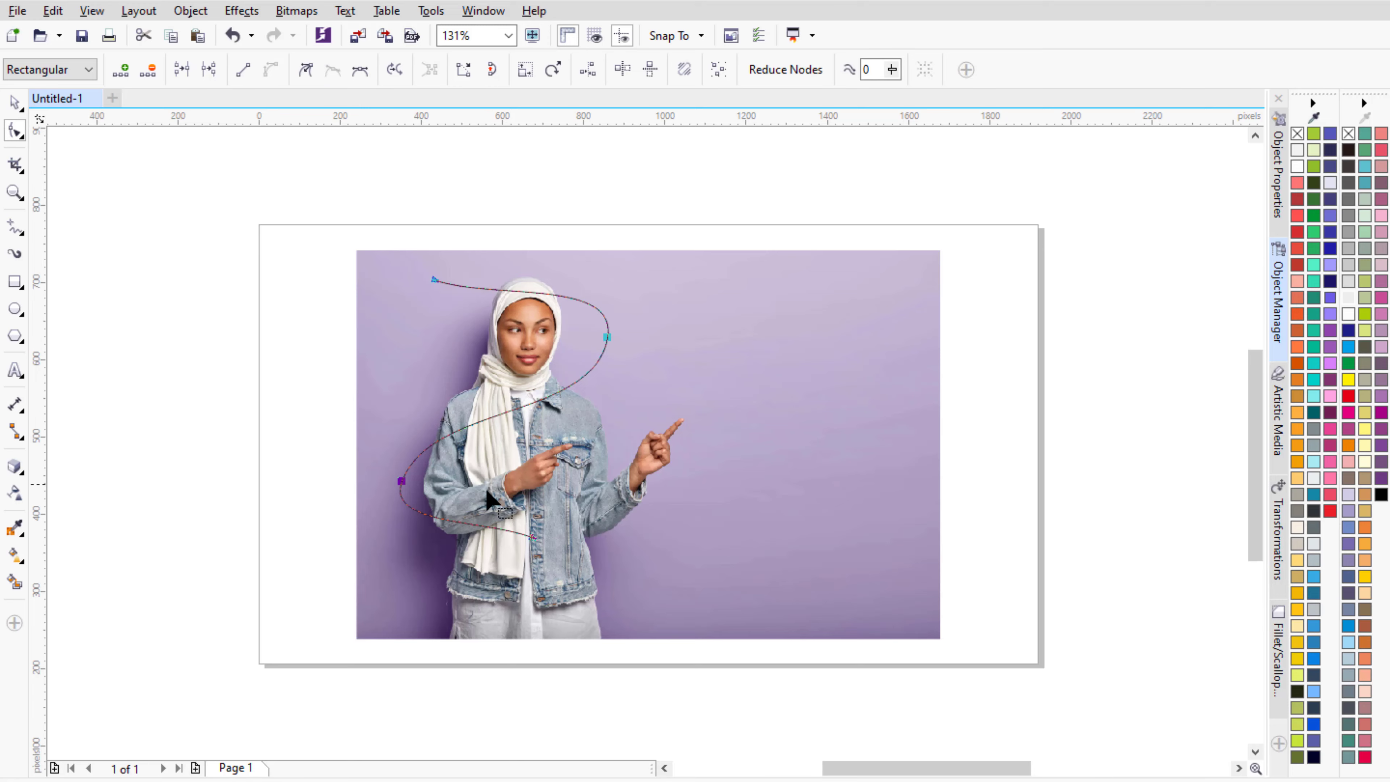
# - Try to reshape the upper bend of the S-curve by adjusting its right-hand node's upper handle
pyautogui.scroll(2, 484, 486)
pyautogui.scroll(-2, 611, 570)
pyautogui.scroll(3, 611, 352)
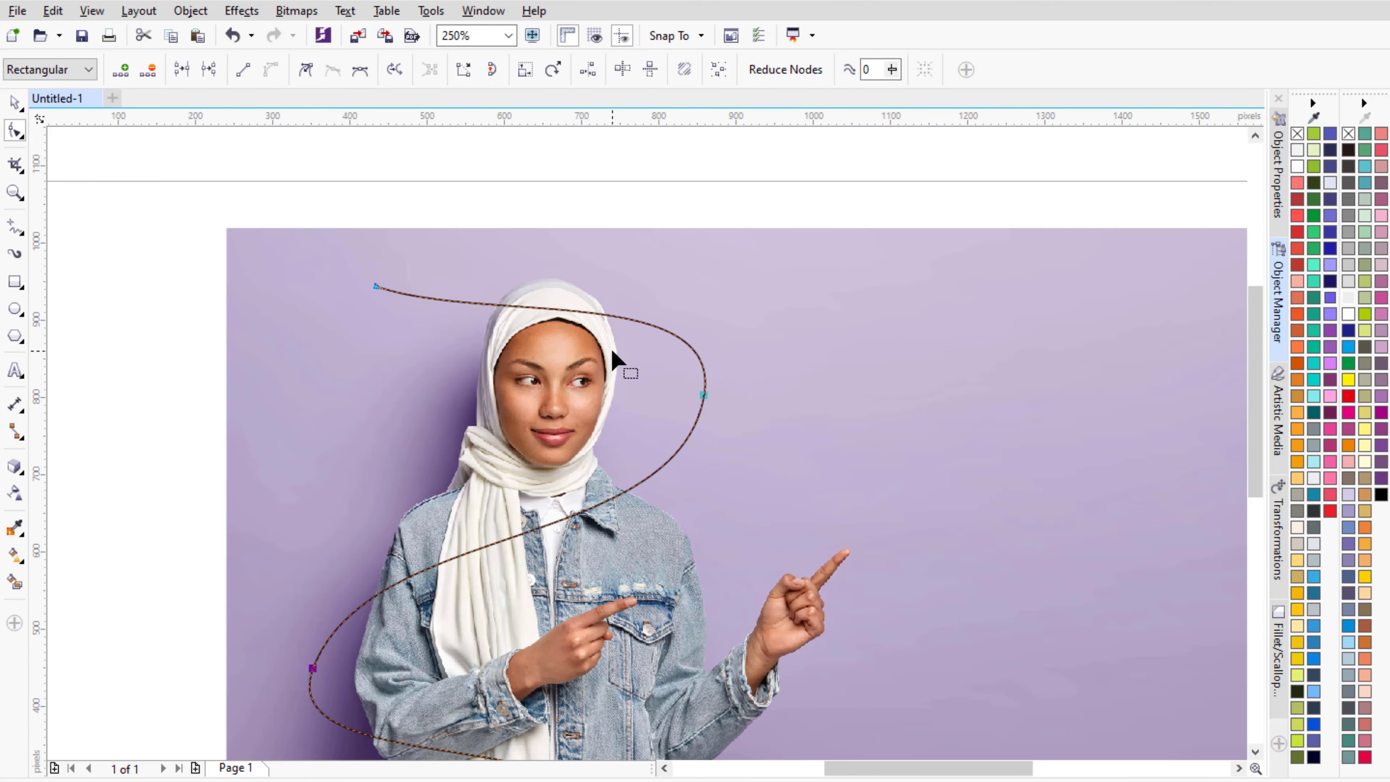
pyautogui.scroll(-3, 484, 322)
pyautogui.scroll(3, 564, 372)
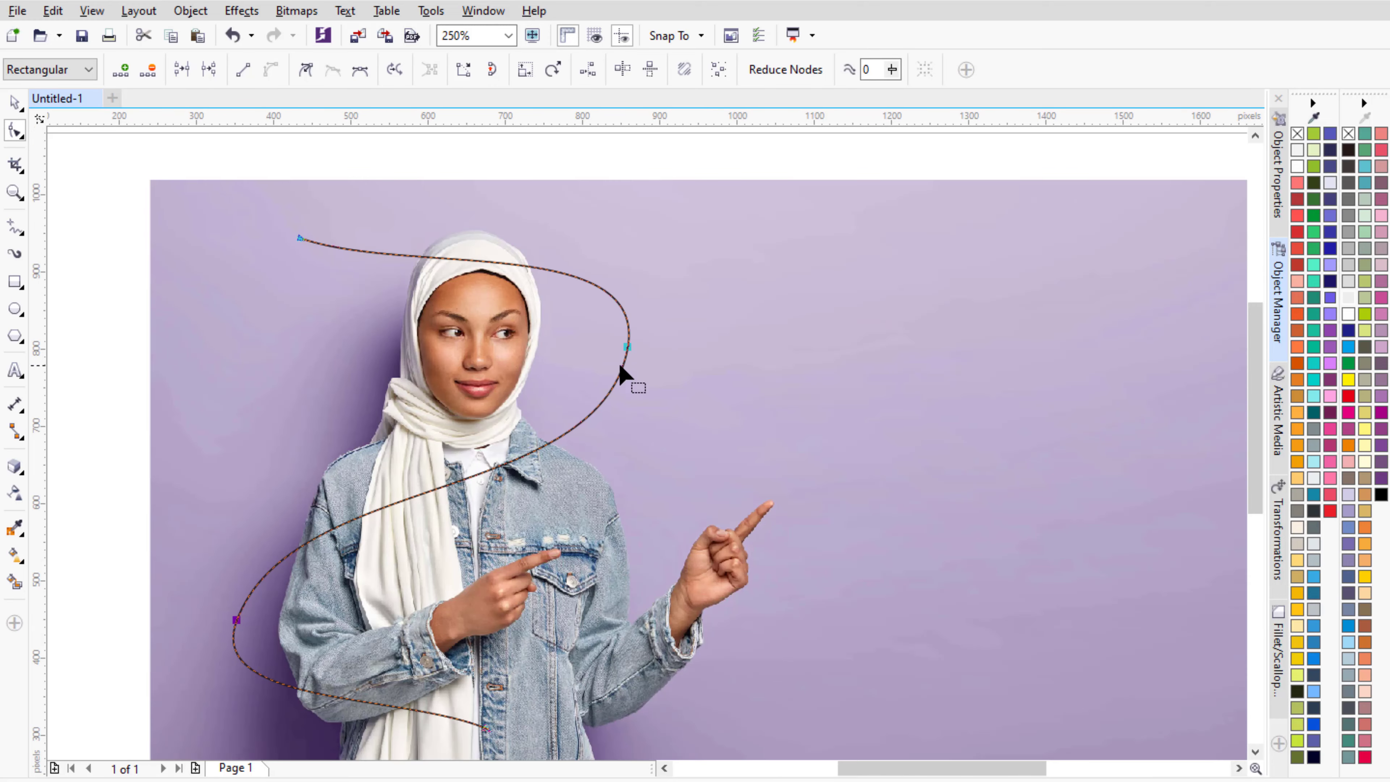
pyautogui.moveTo(558, 303); pyautogui.dragTo(716, 406)
pyautogui.moveTo(645, 237); pyautogui.dragTo(636, 296)
pyautogui.click(233, 36)
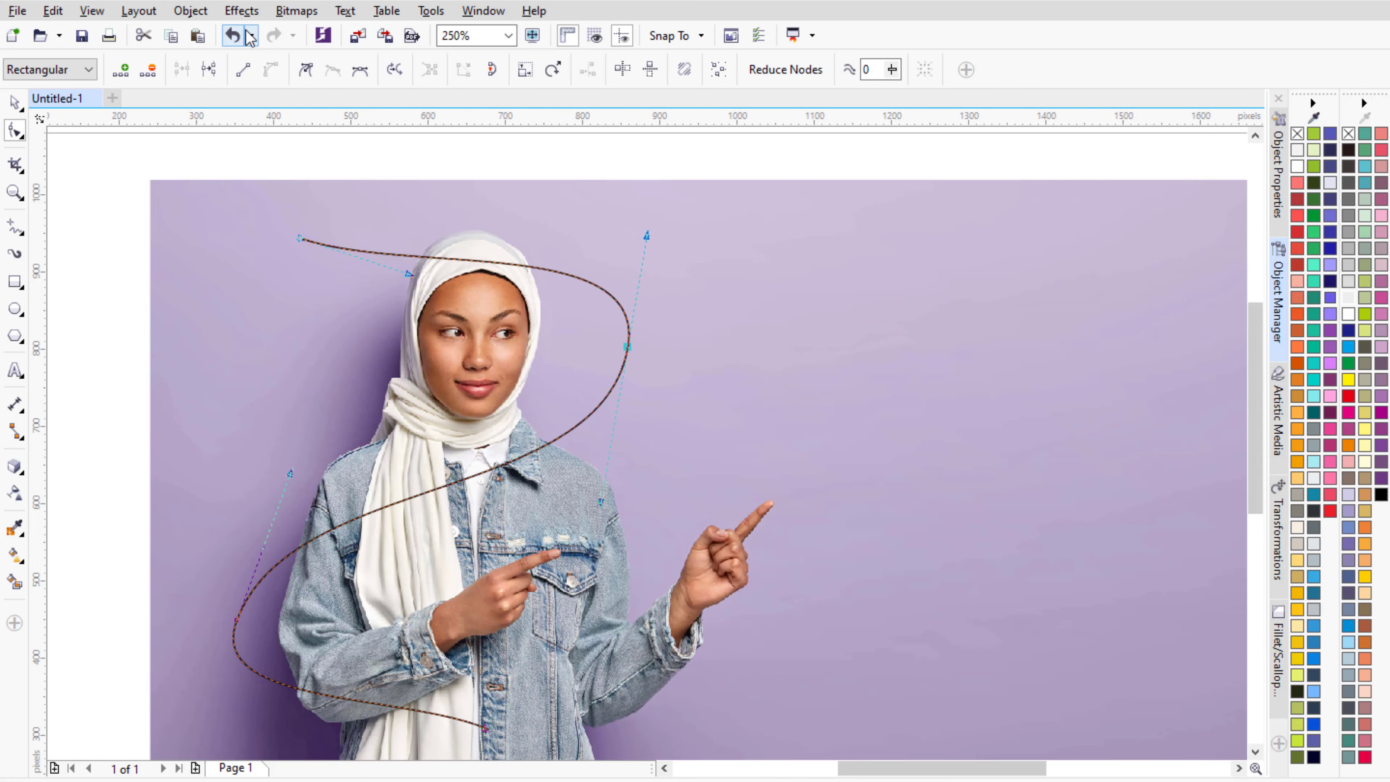
# - Extrude the S-curve diagonally down and to the right as a parallel extrusion, with an offset of about 102 by -150 px
pyautogui.click(16, 469)
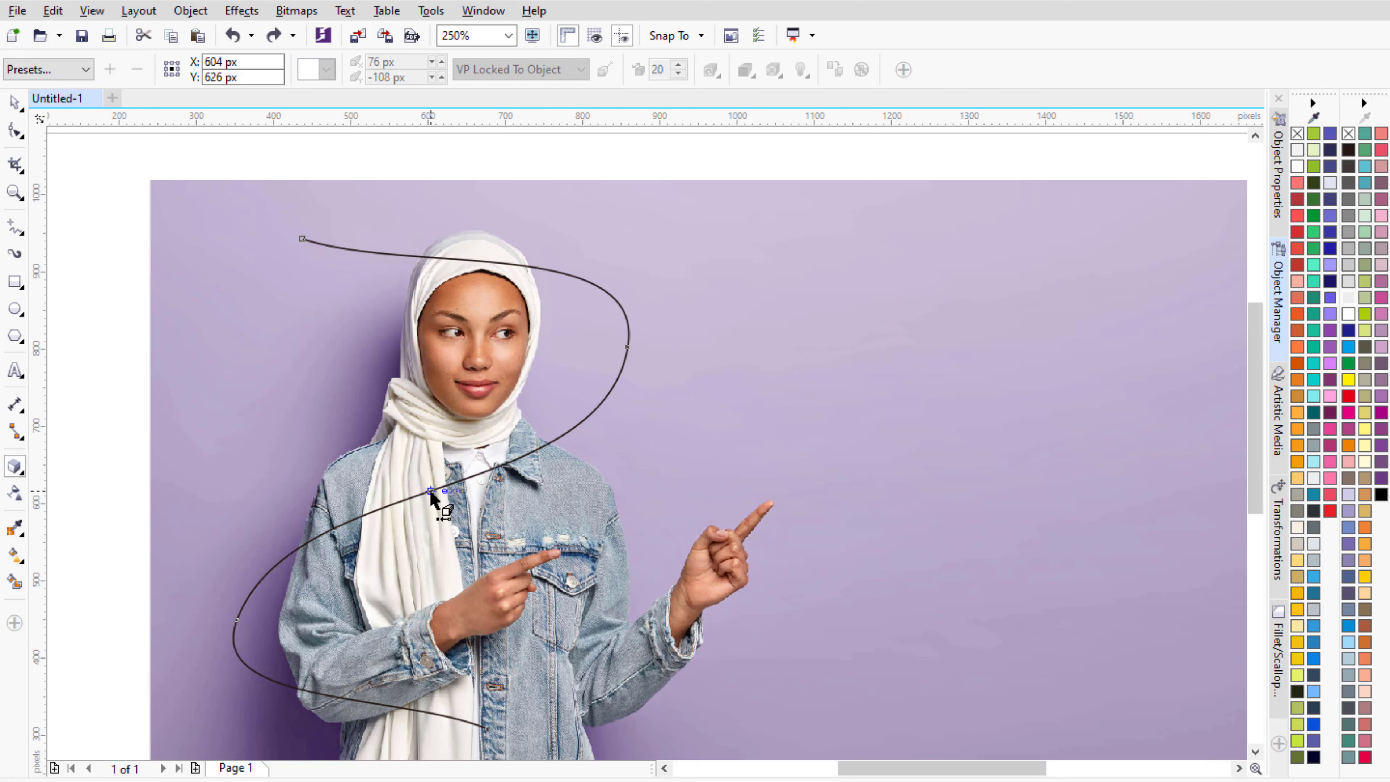
pyautogui.moveTo(431, 493); pyautogui.dragTo(509, 599)
pyautogui.click(326, 70)
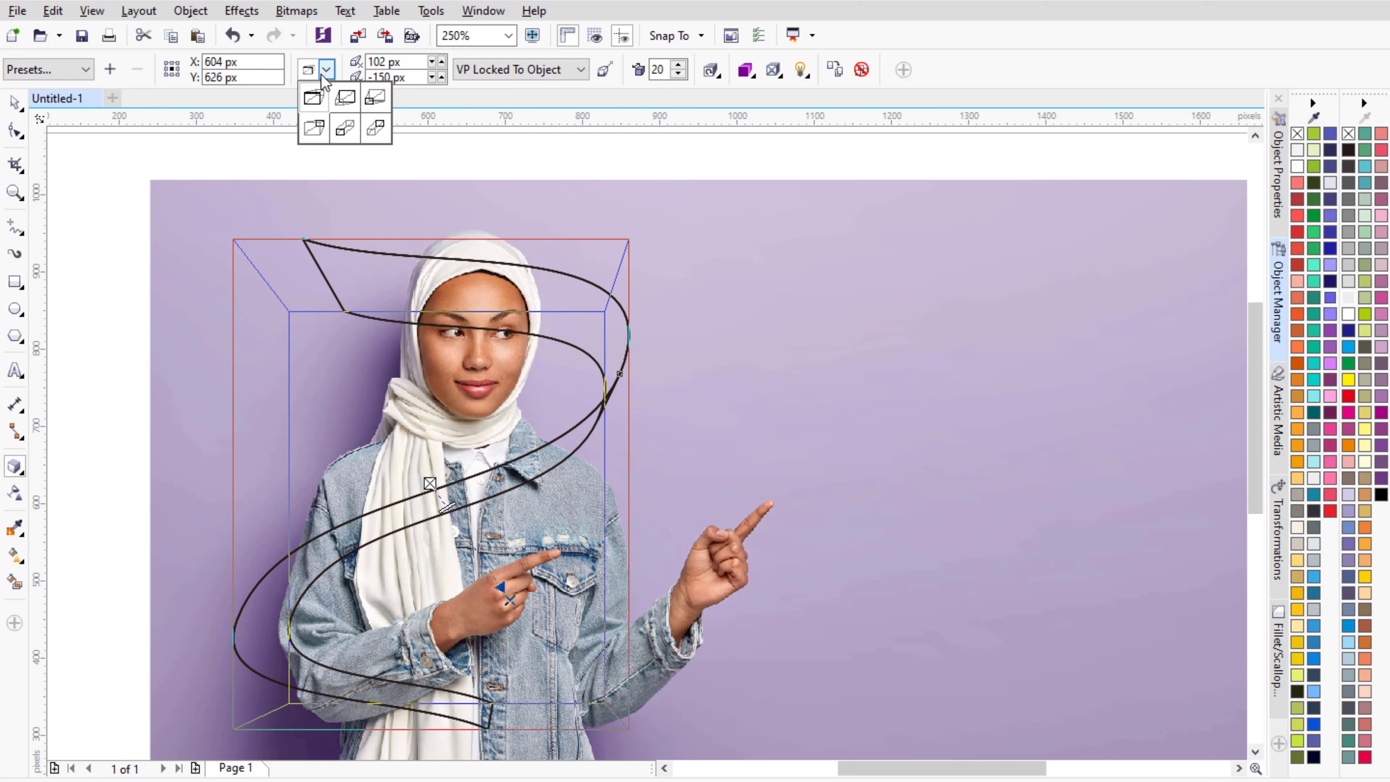
pyautogui.click(345, 128)
# - Shorten the extrusion to an offset of about 60 by -87 px for a narrower ribbon
pyautogui.scroll(-2, 543, 242)
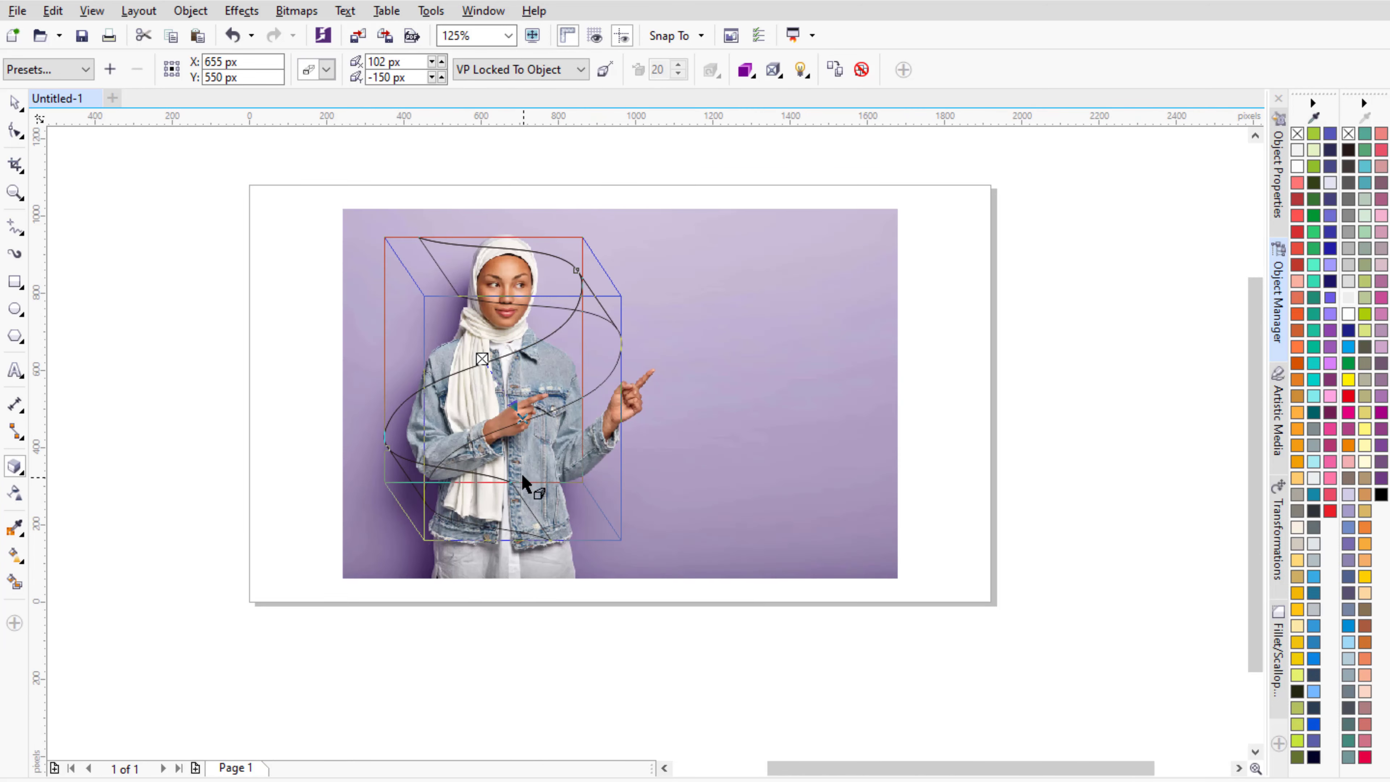
pyautogui.scroll(2, 524, 482)
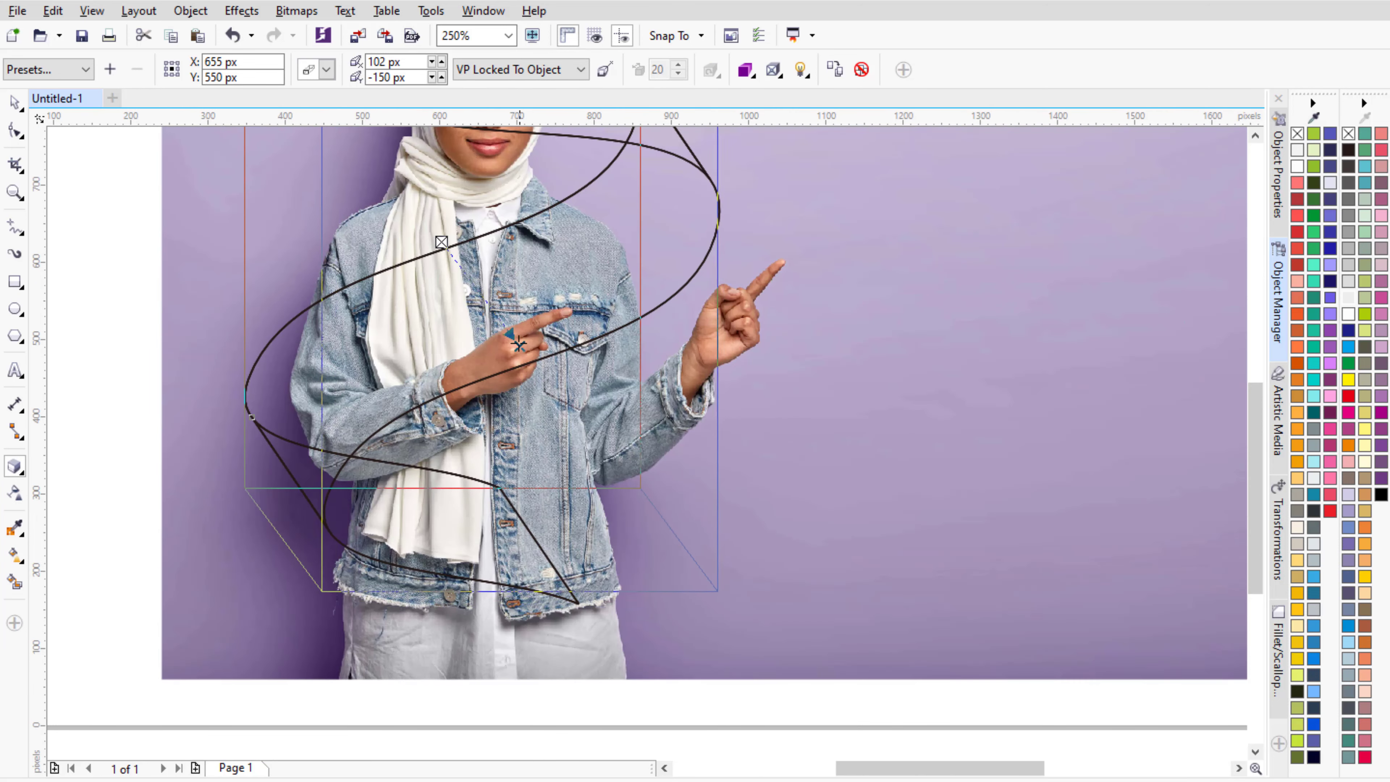
pyautogui.moveTo(519, 344); pyautogui.dragTo(489, 311)
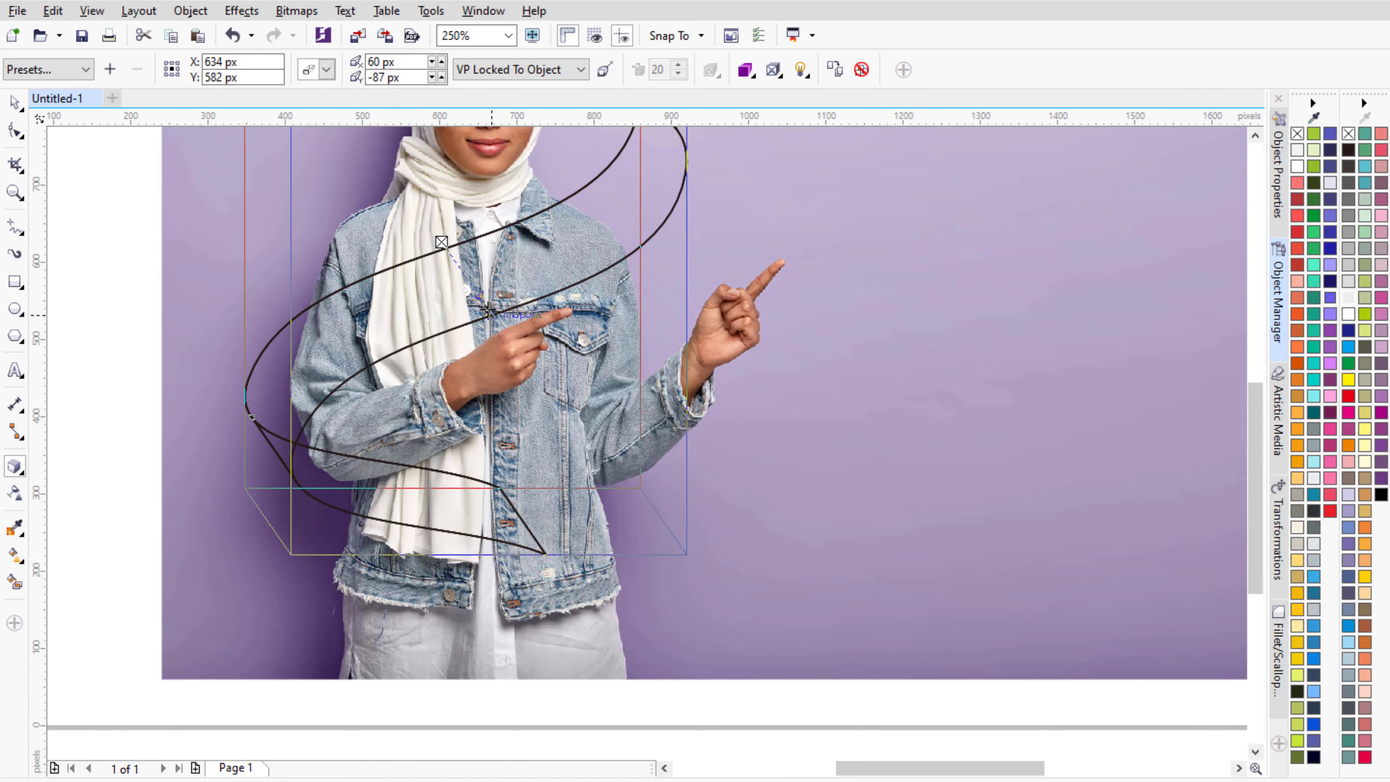
pyautogui.scroll(-2, 588, 556)
pyautogui.scroll(2, 569, 312)
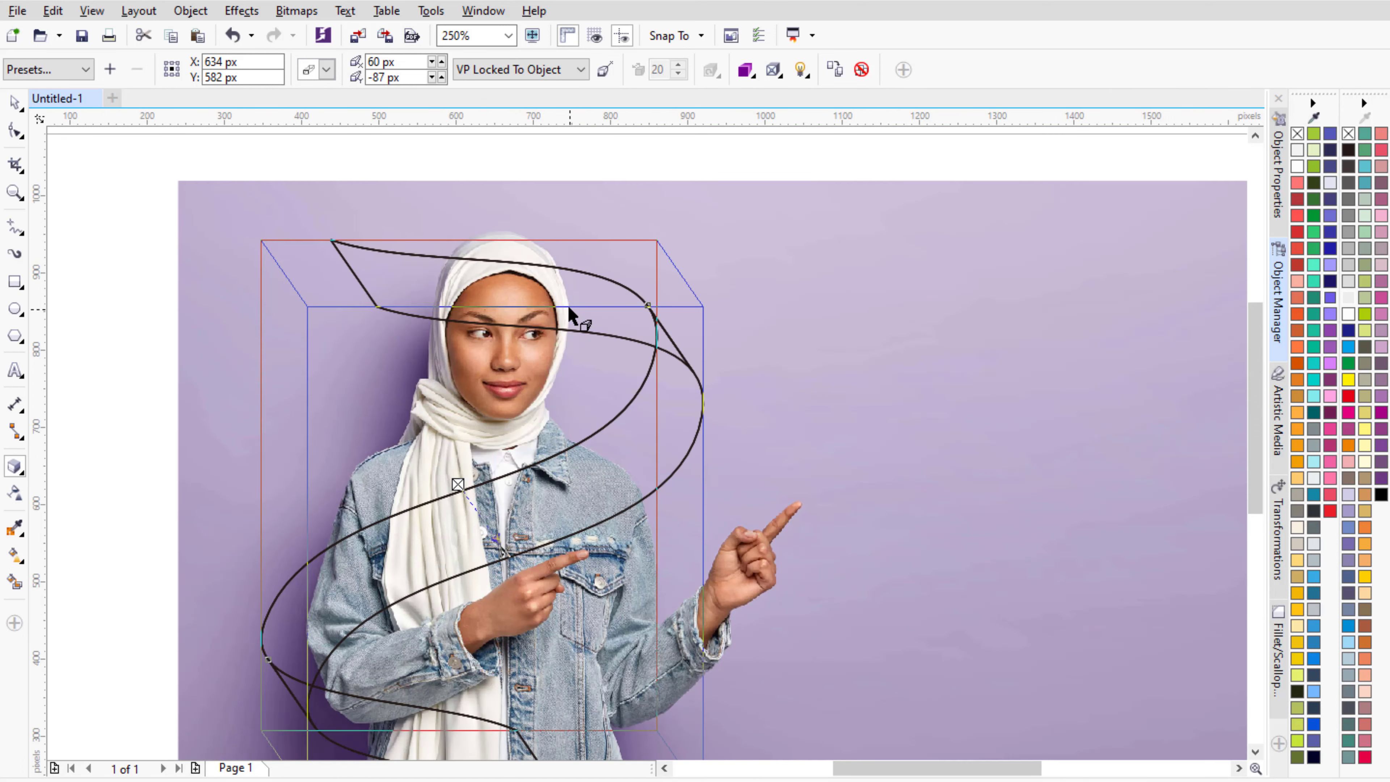
# - Break the extrusion apart from its original S-curve and ungroup the ribbon pieces completely
pyautogui.press('Escape')
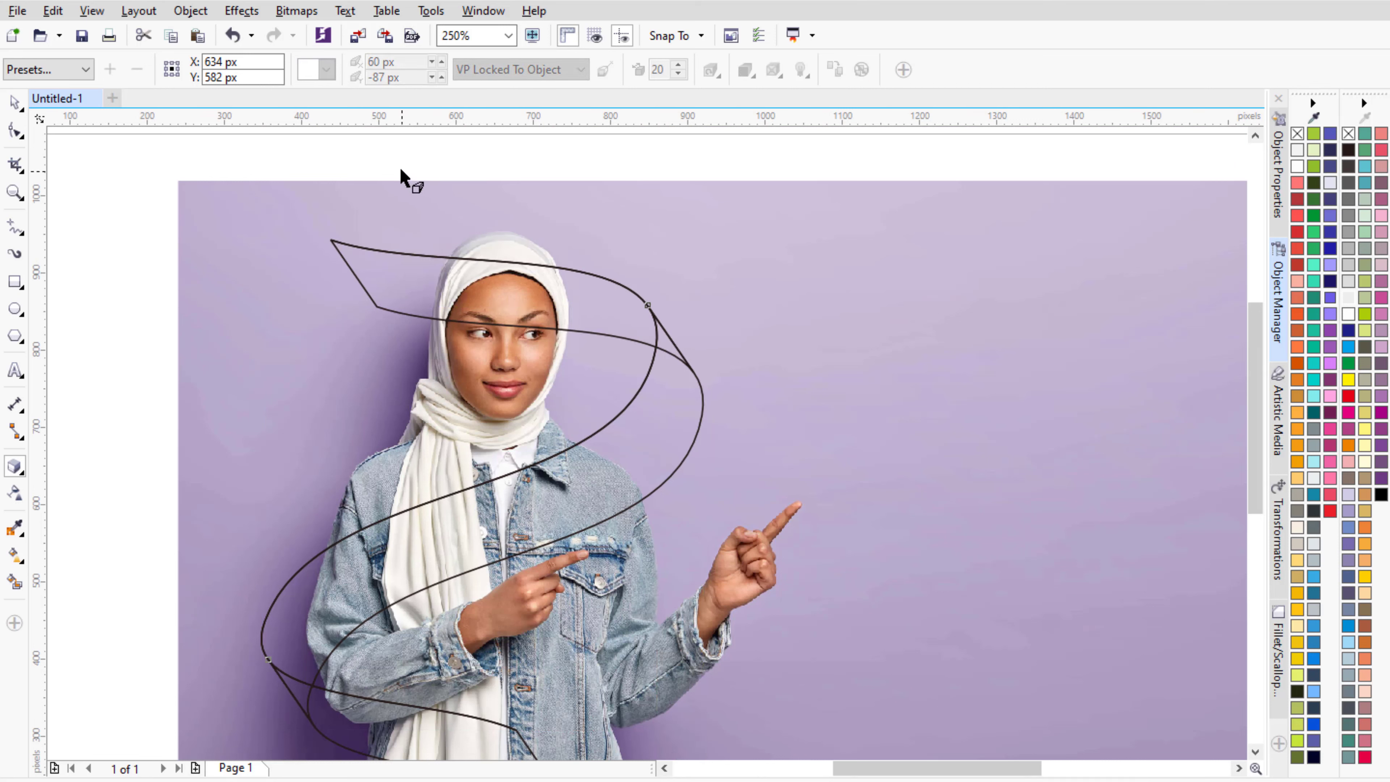
pyautogui.press('space')
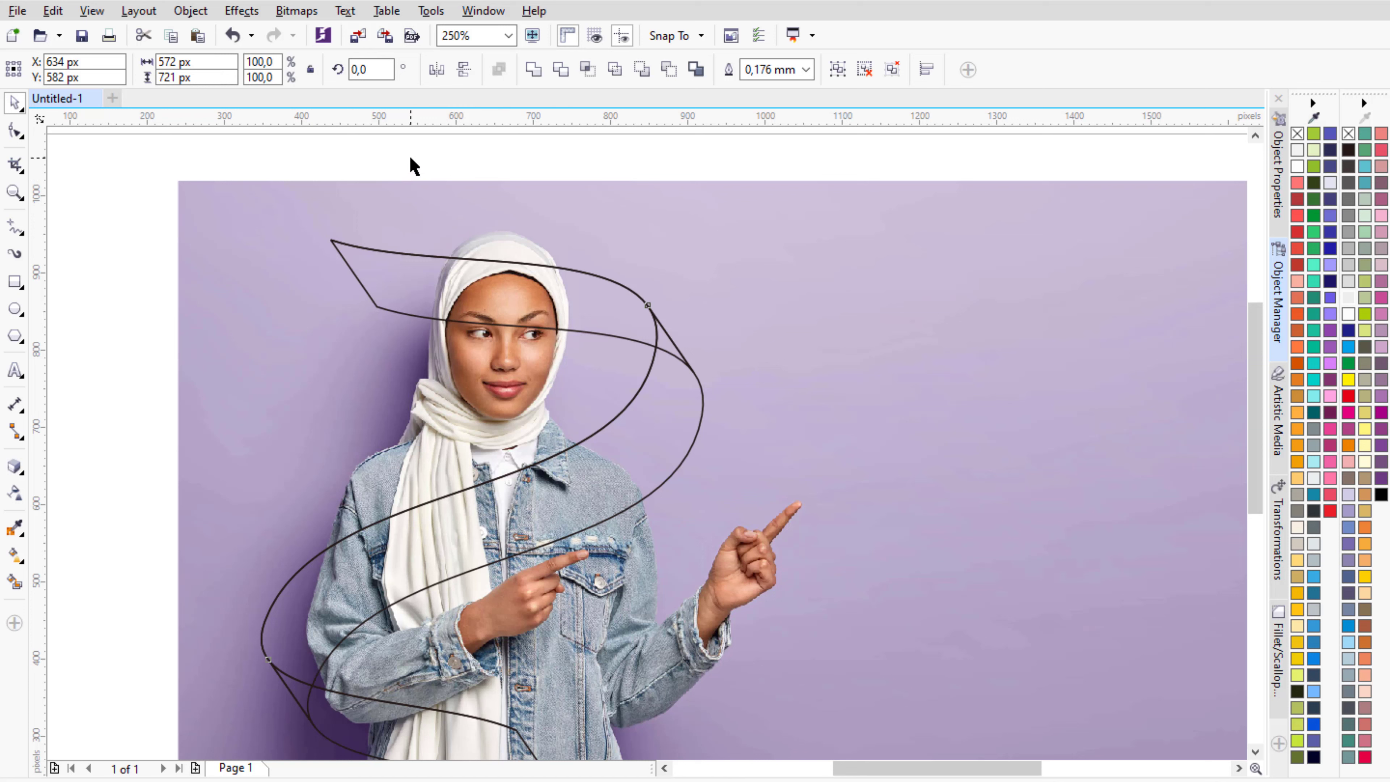
pyautogui.click(414, 166)
pyautogui.click(431, 315)
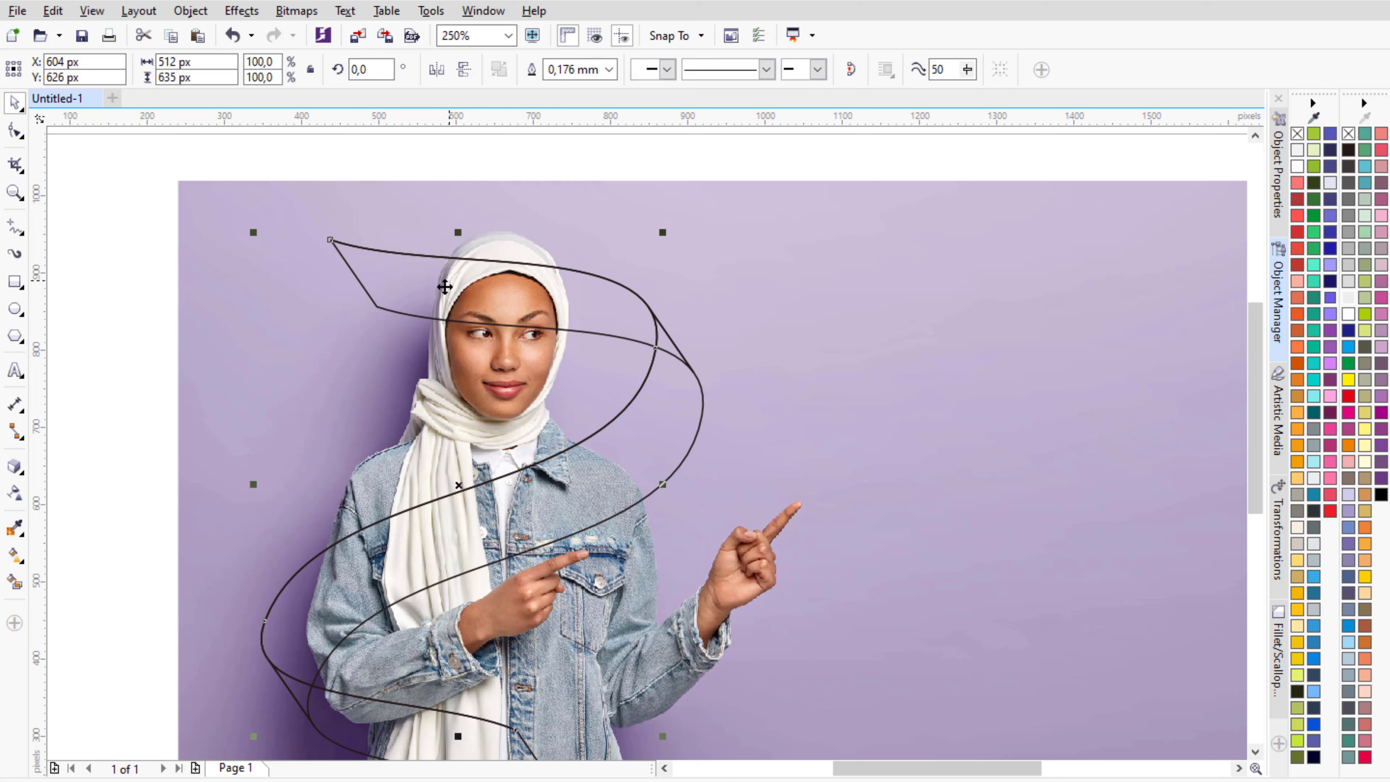
pyautogui.click(465, 181)
pyautogui.click(687, 424)
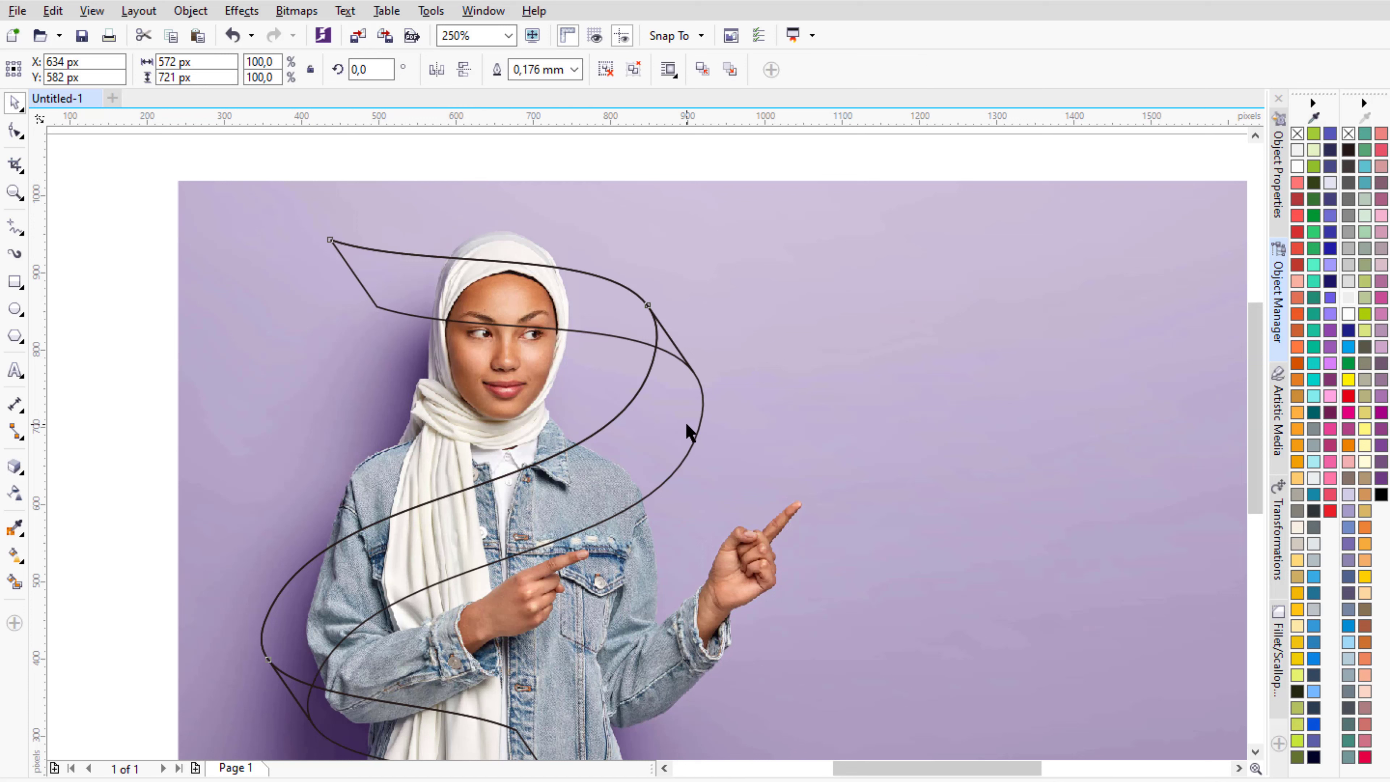
pyautogui.click(634, 71)
# - Reduce the nodes of all ribbon pieces together, leaving nothing selected
pyautogui.click(18, 130)
pyautogui.scroll(-1, 459, 288)
pyautogui.moveTo(242, 214); pyautogui.dragTo(718, 673)
pyautogui.click(786, 69)
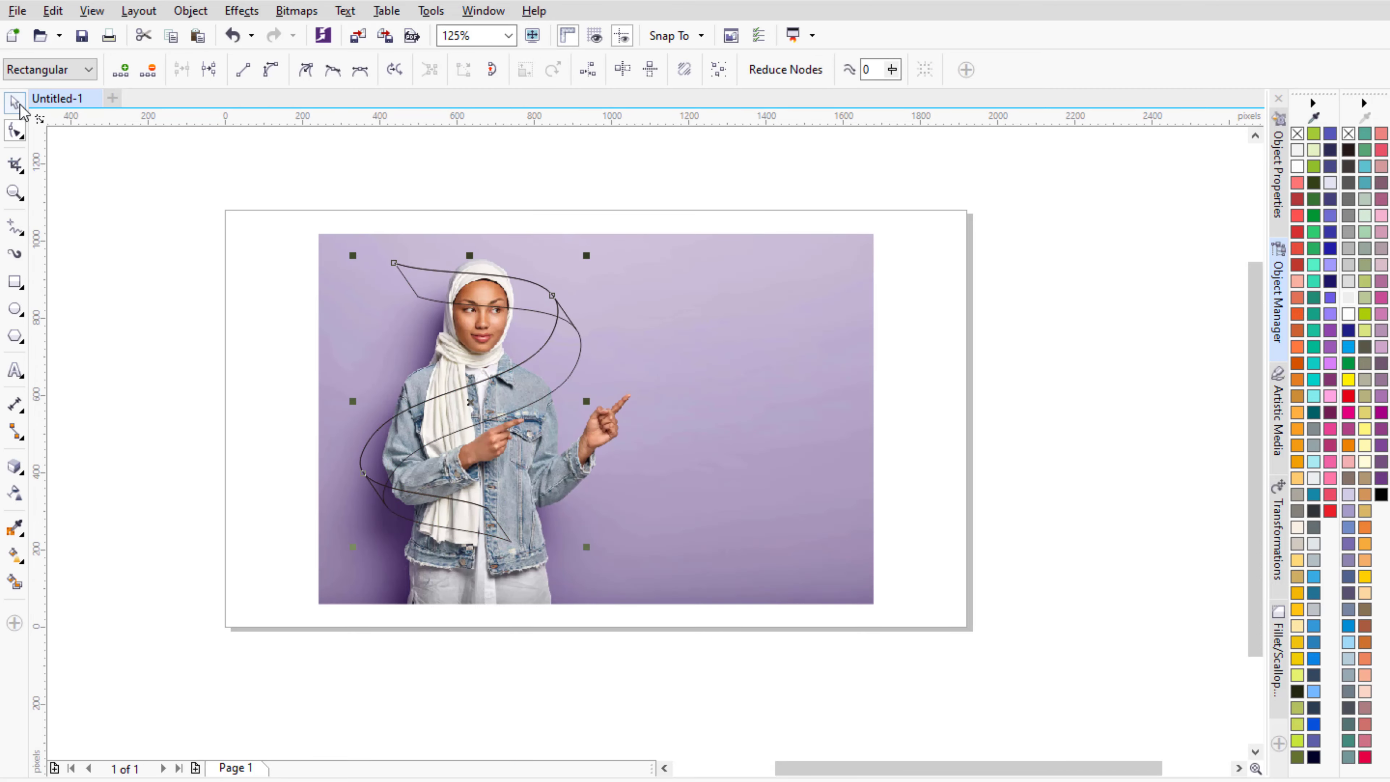
pyautogui.click(15, 101)
pyautogui.press('Escape')
# - Fill the upper ribbon segment with a linear gradient from light coral at its left end to dark red, and remove its outline
pyautogui.scroll(2, 523, 306)
pyautogui.click(523, 311)
pyautogui.click(148, 386)
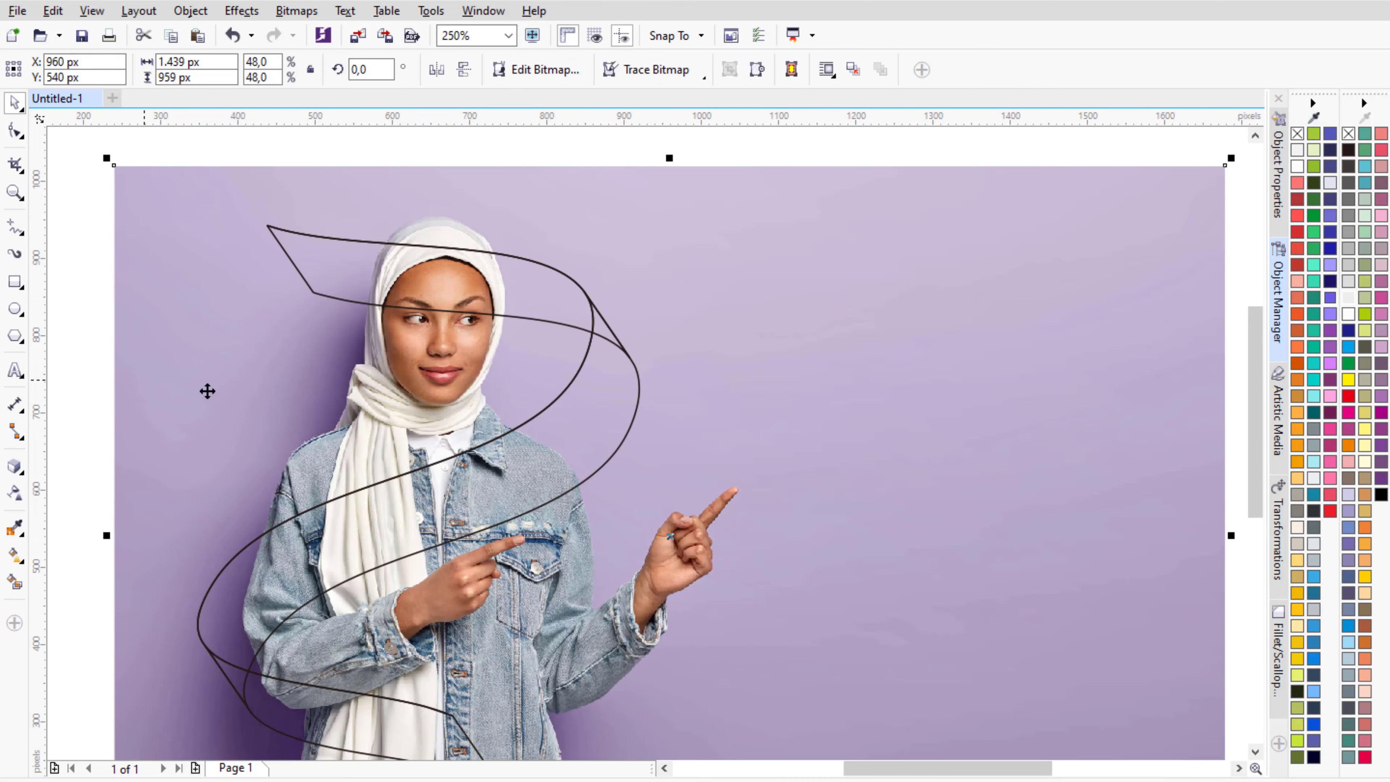
pyautogui.click(314, 295)
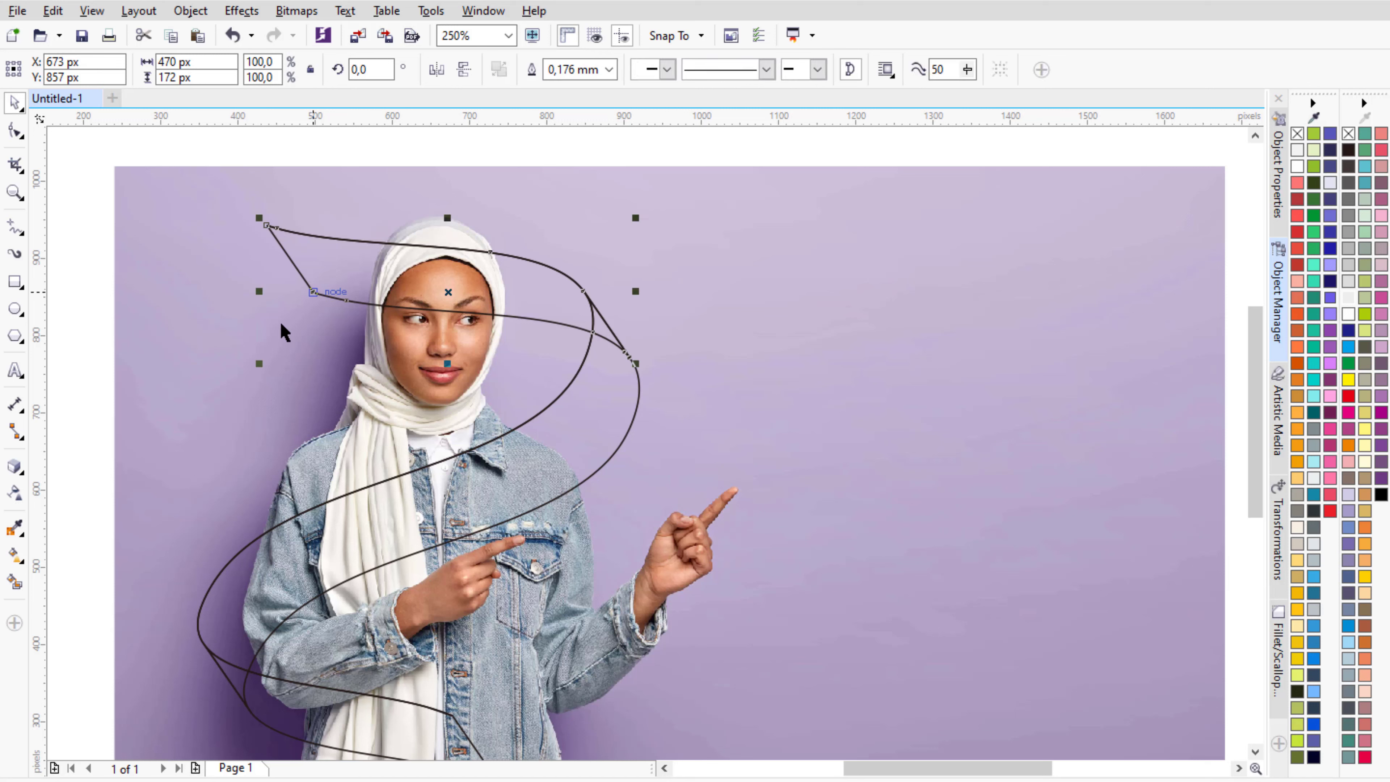
pyautogui.click(15, 553)
pyautogui.moveTo(302, 265); pyautogui.dragTo(592, 315)
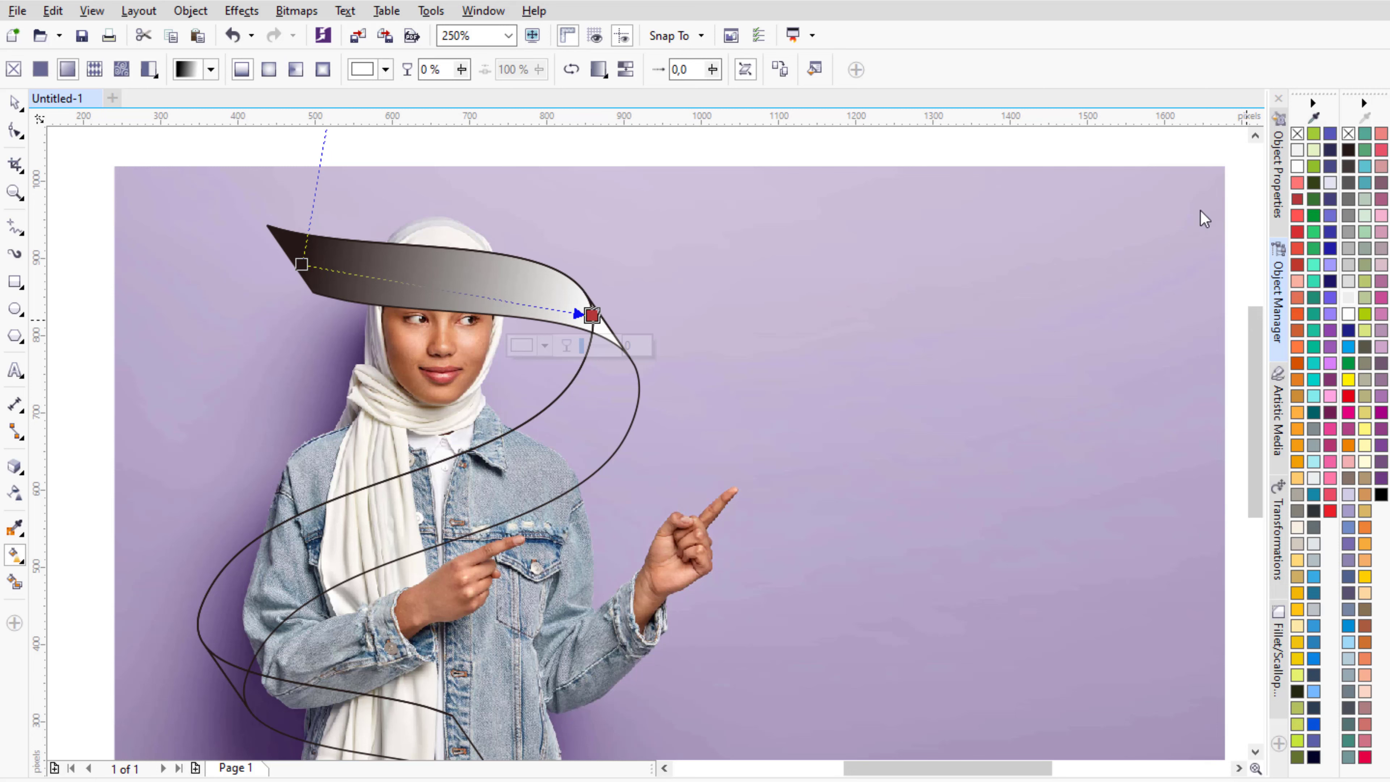
pyautogui.click(301, 264)
pyautogui.click(1296, 183)
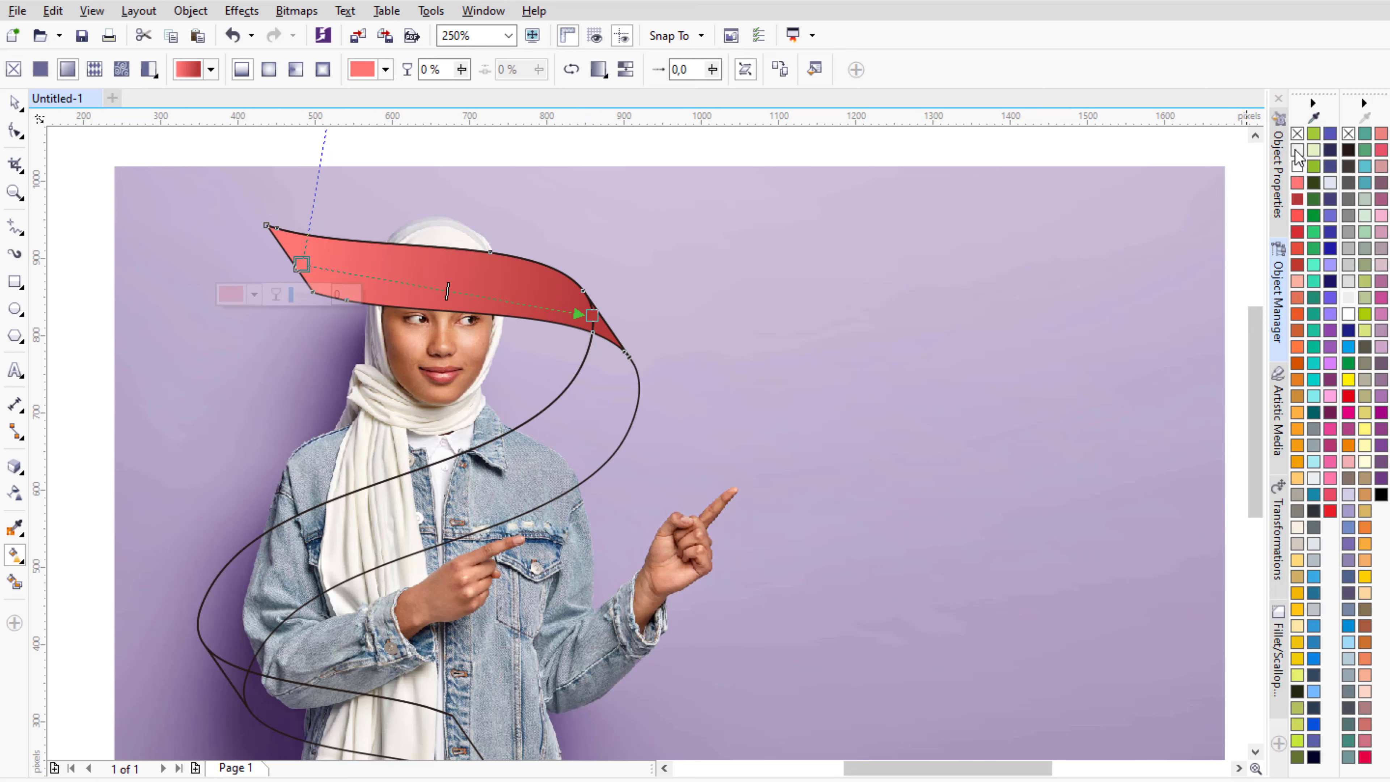
# - Fill the middle ribbon segment with a linear gradient from light coral at the upper right to dark red at the lower left, without an outline
pyautogui.scroll(-2, 735, 239)
pyautogui.scroll(2, 625, 373)
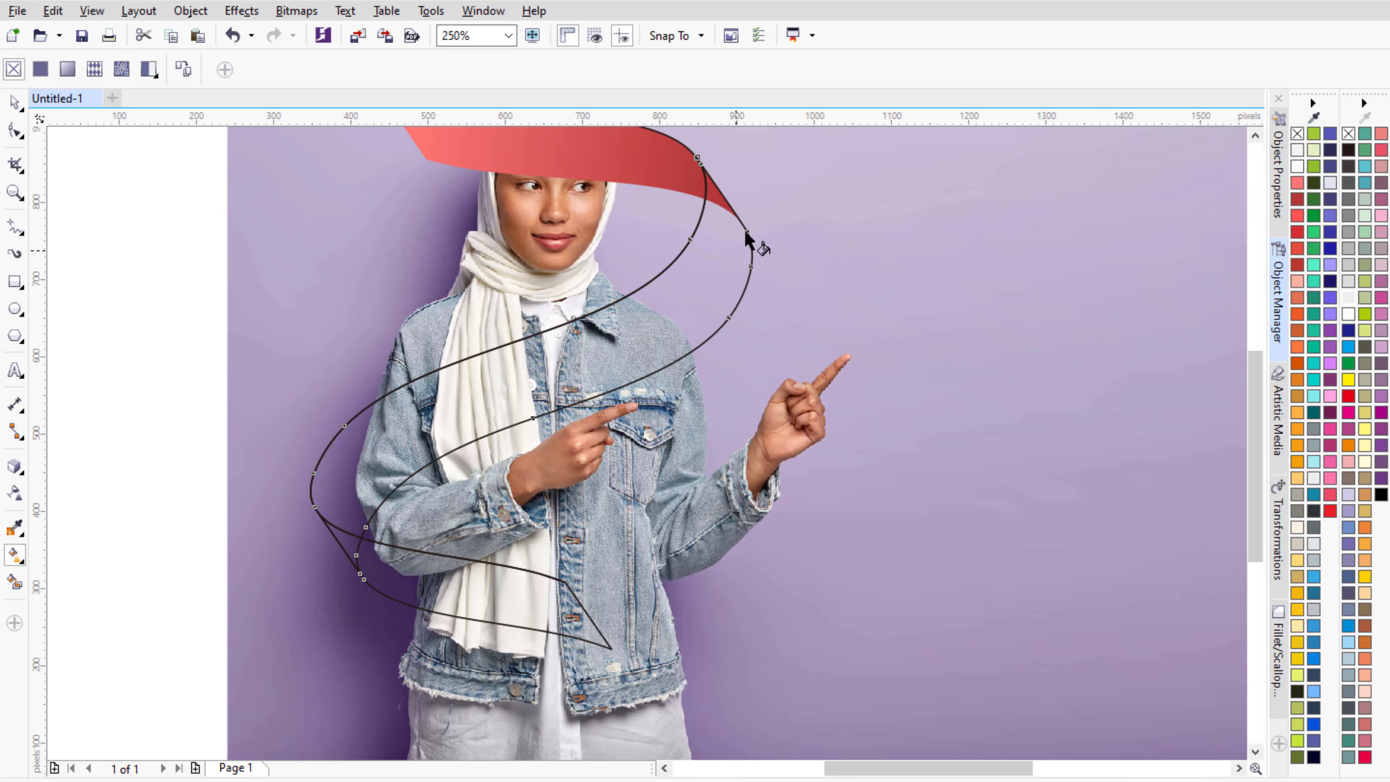
pyautogui.moveTo(734, 226); pyautogui.dragTo(1011, 597)
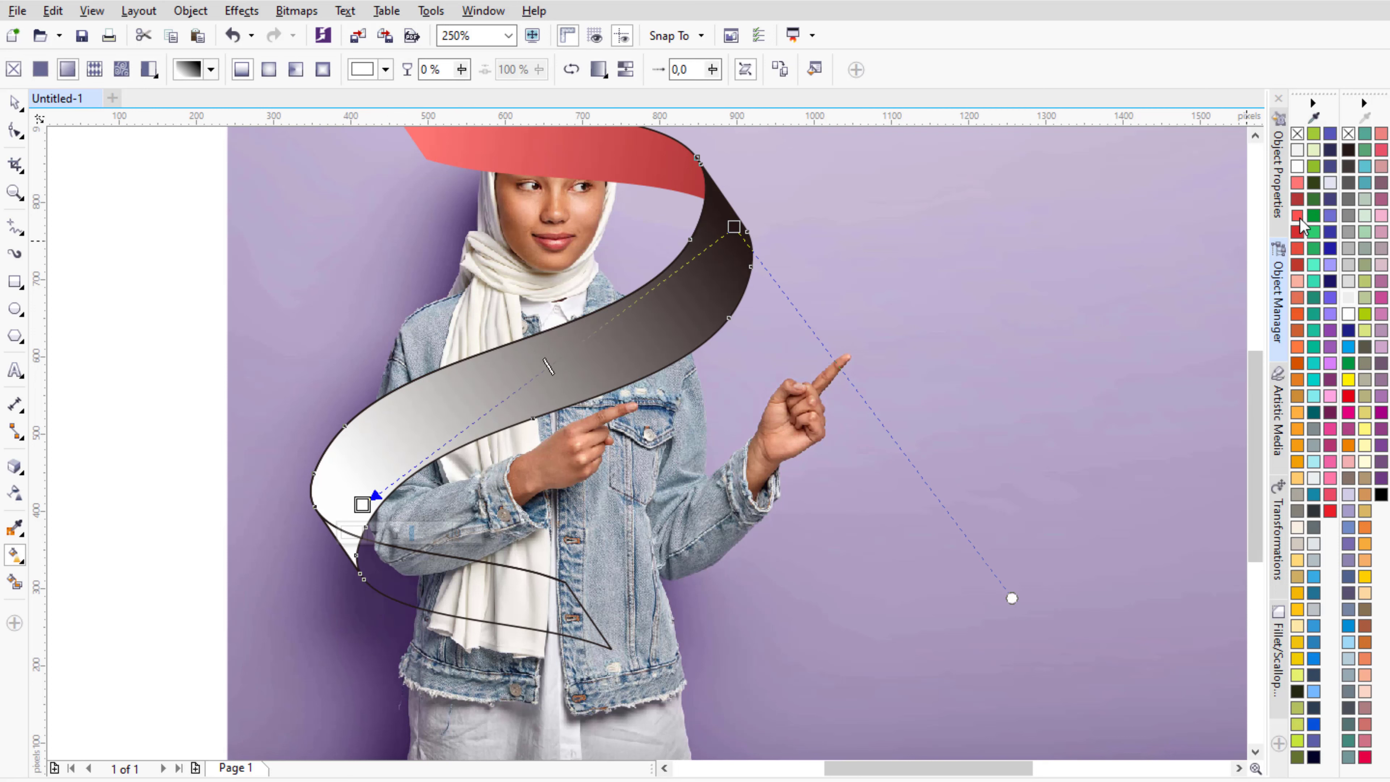
pyautogui.click(734, 226)
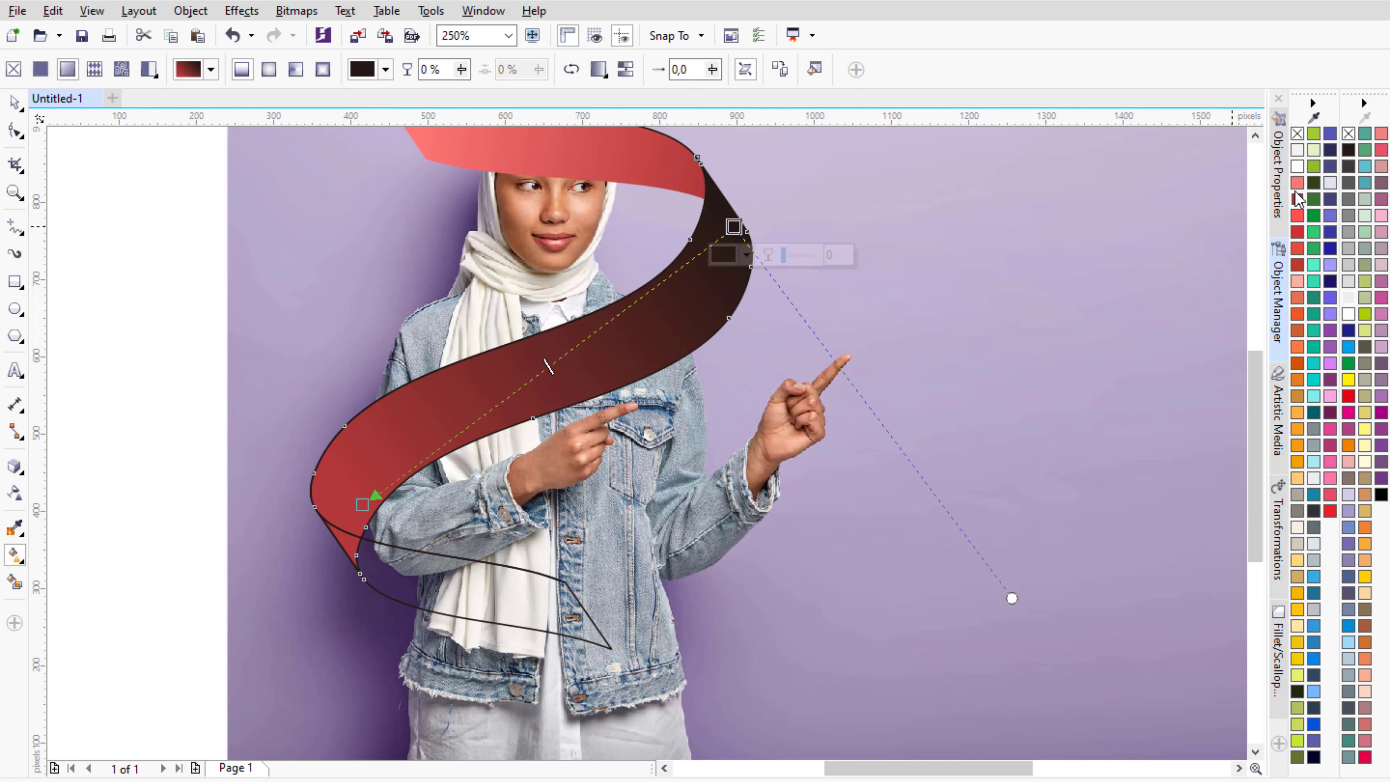
pyautogui.rightClick(1297, 134)
# - Fill the lower ribbon segment with a linear gradient from light coral at its left fold to dark red, and remove its outline
pyautogui.scroll(-1, 734, 227)
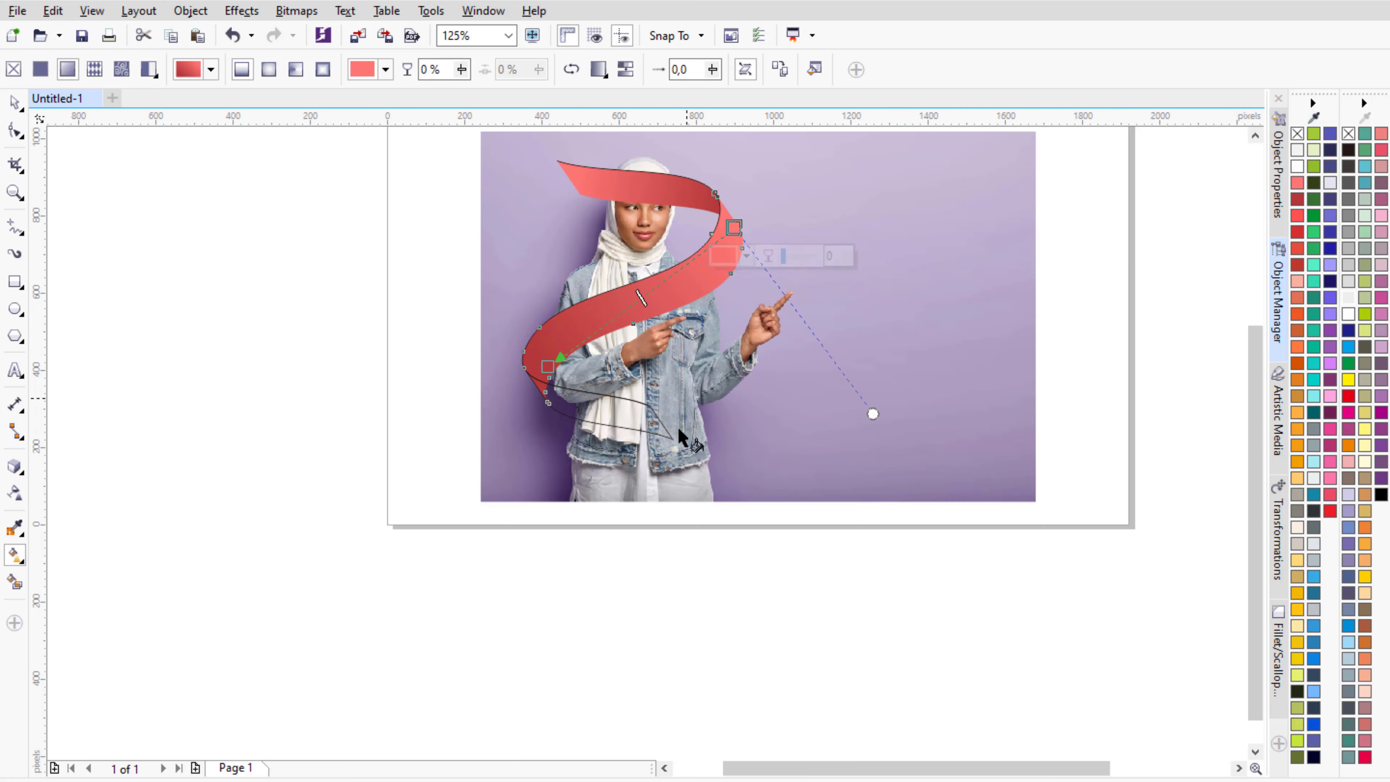
pyautogui.scroll(1, 646, 433)
pyautogui.click(626, 413)
pyautogui.scroll(2, 437, 350)
pyautogui.moveTo(444, 334); pyautogui.dragTo(879, 449)
pyautogui.click(1297, 199)
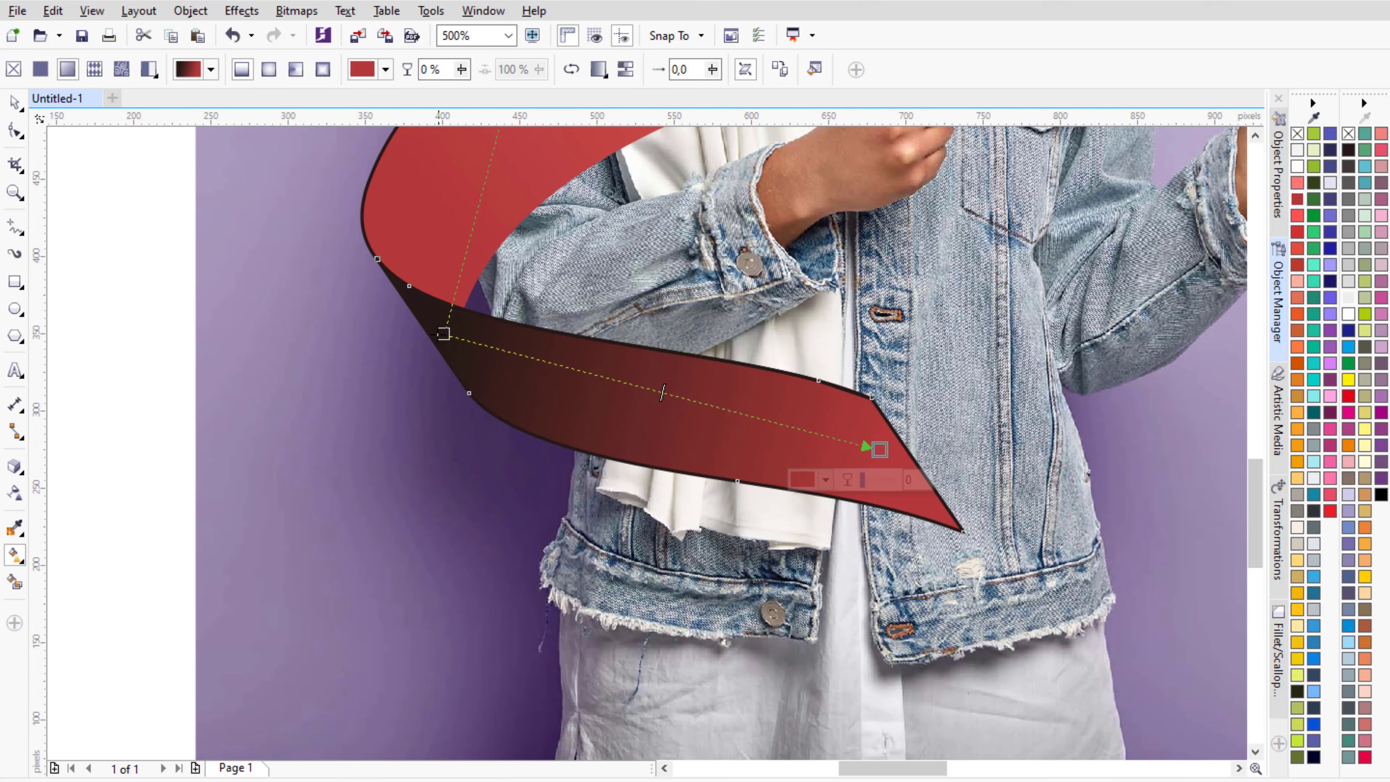
pyautogui.click(443, 334)
pyautogui.click(1297, 183)
pyautogui.click(1298, 183)
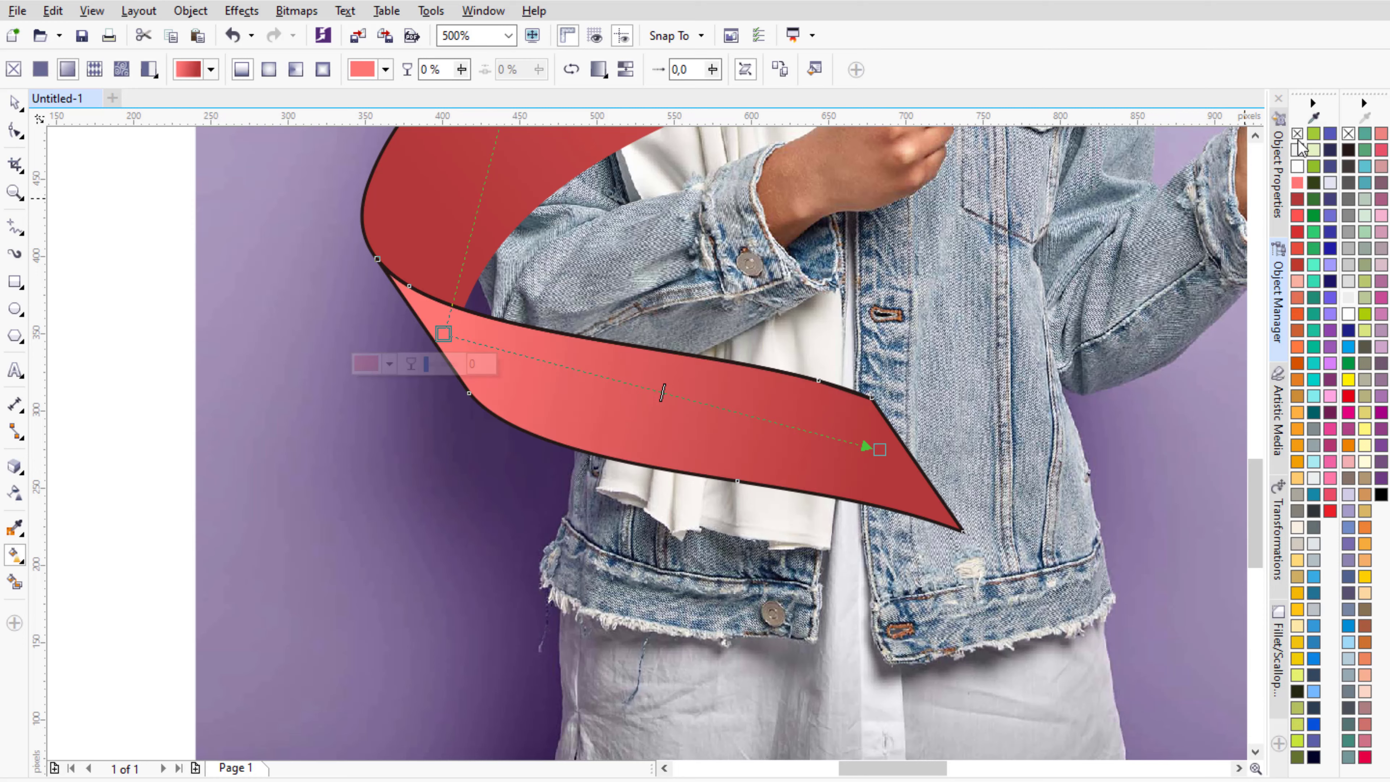
pyautogui.scroll(-2, 630, 417)
pyautogui.press('space')
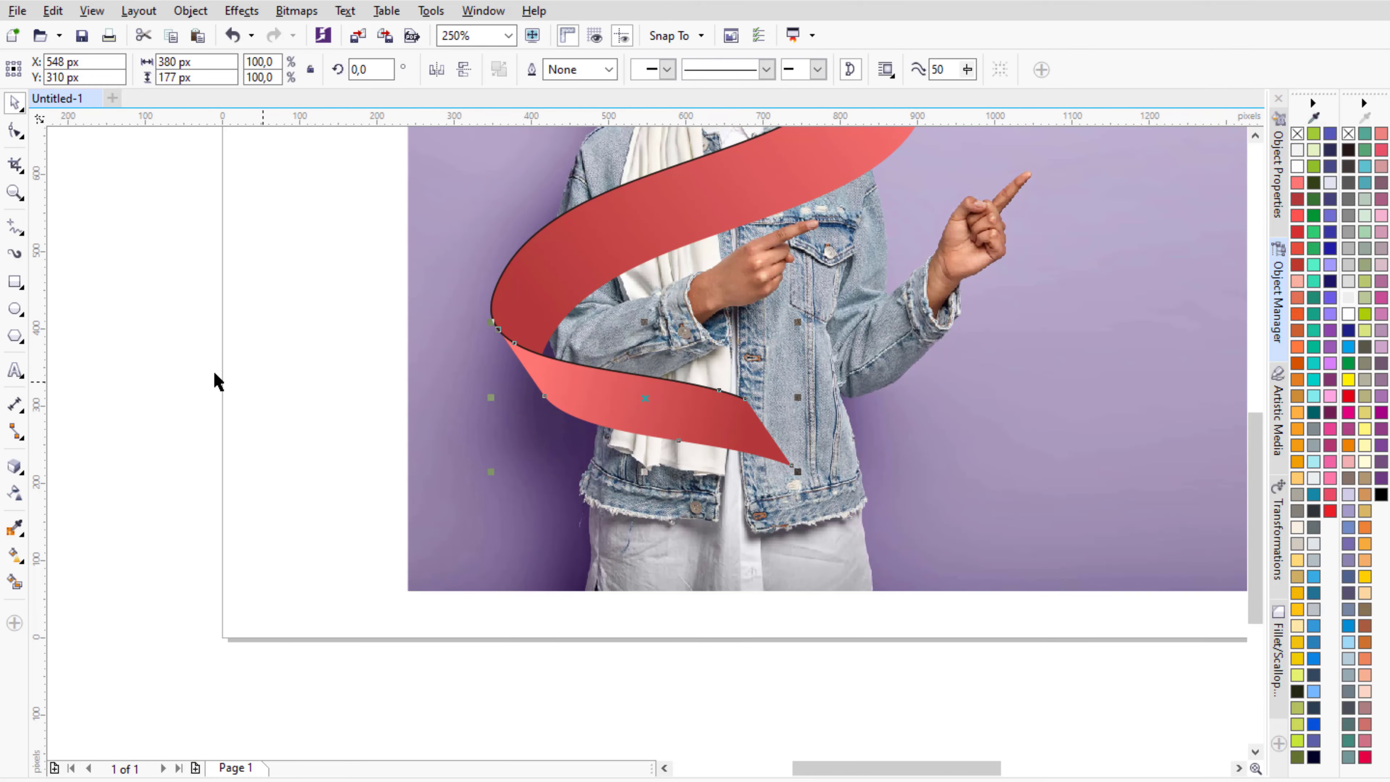
pyautogui.click(173, 362)
# - Move the black S-curve onto the ribbon's middle, to about X 634 px and Y 585 px
pyautogui.scroll(-1, 577, 461)
pyautogui.scroll(2, 701, 193)
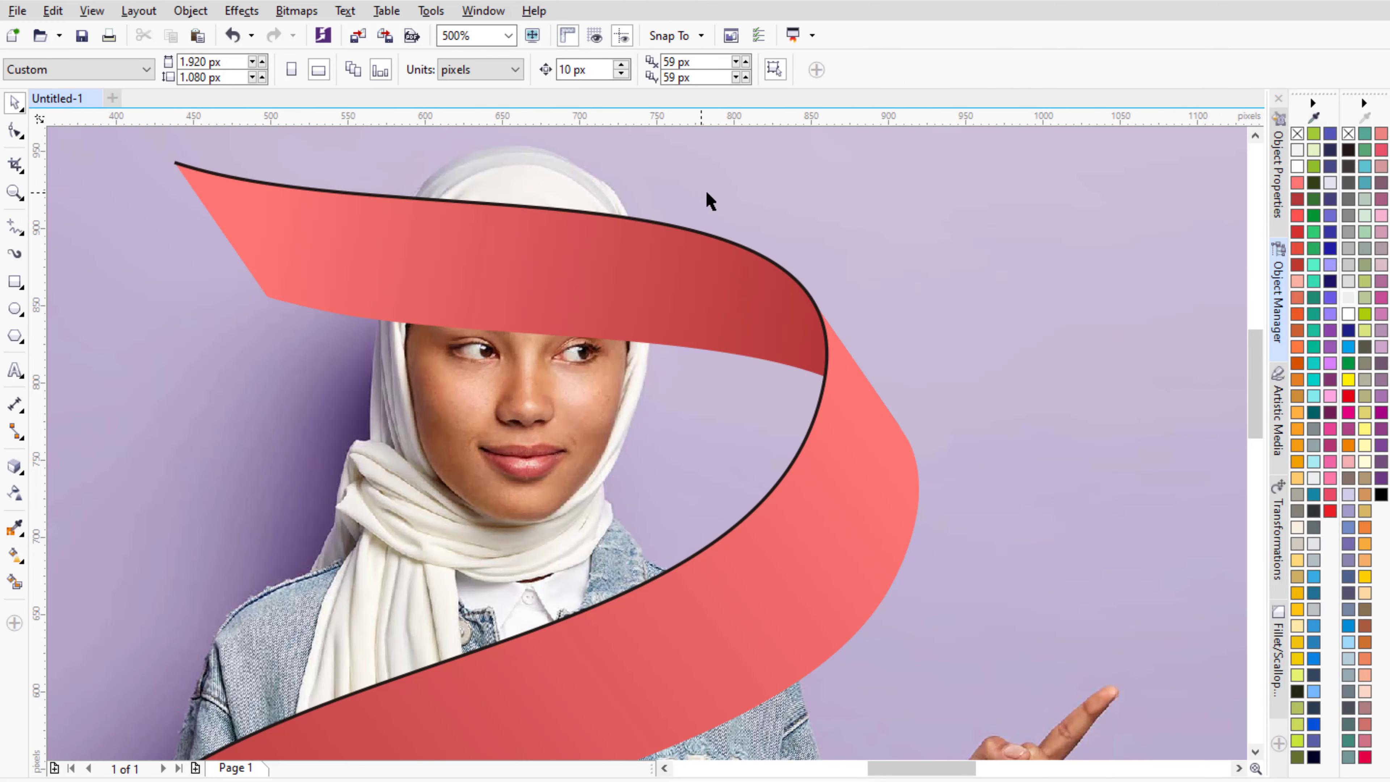
pyautogui.click(710, 241)
pyautogui.moveTo(746, 304); pyautogui.dragTo(752, 304)
pyautogui.scroll(2, 290, 254)
pyautogui.scroll(-2, 512, 363)
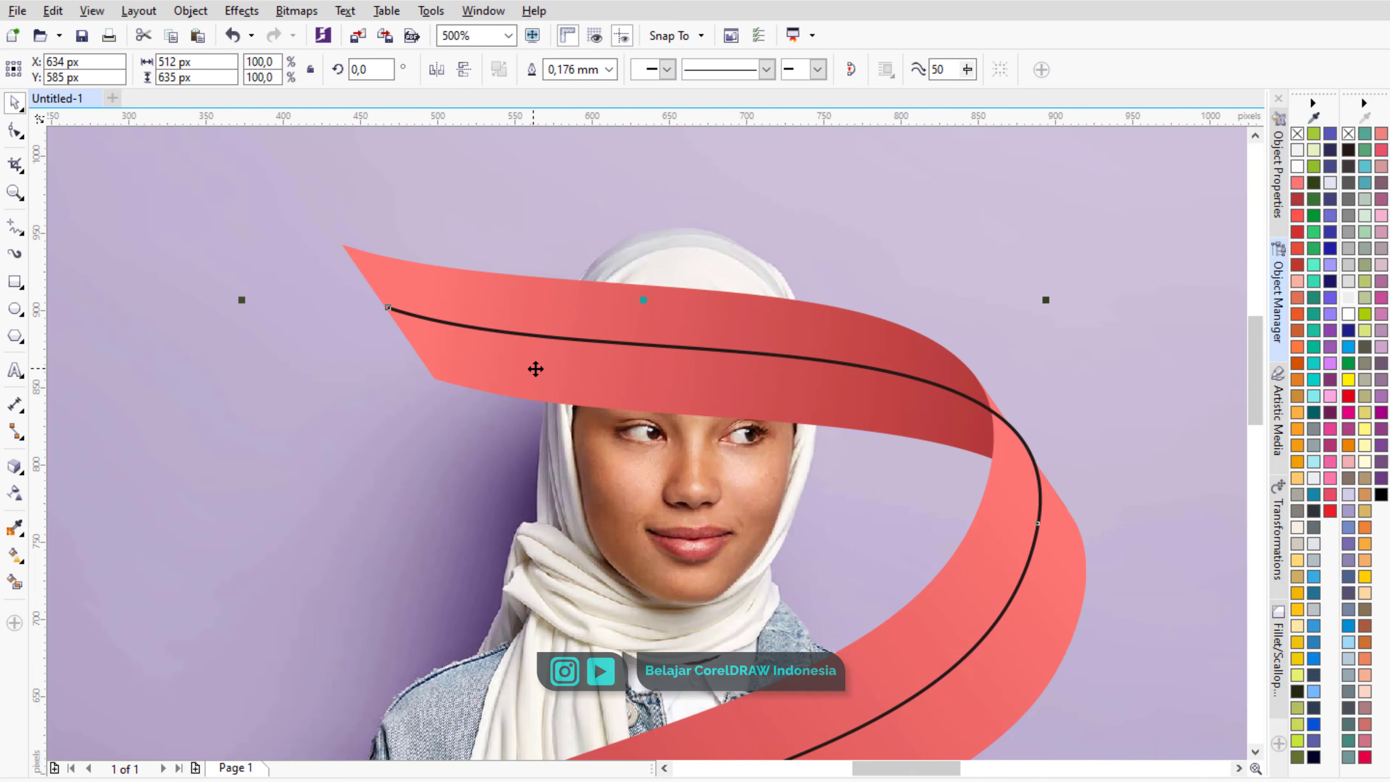
pyautogui.scroll(2, 792, 374)
pyautogui.scroll(-2, 897, 381)
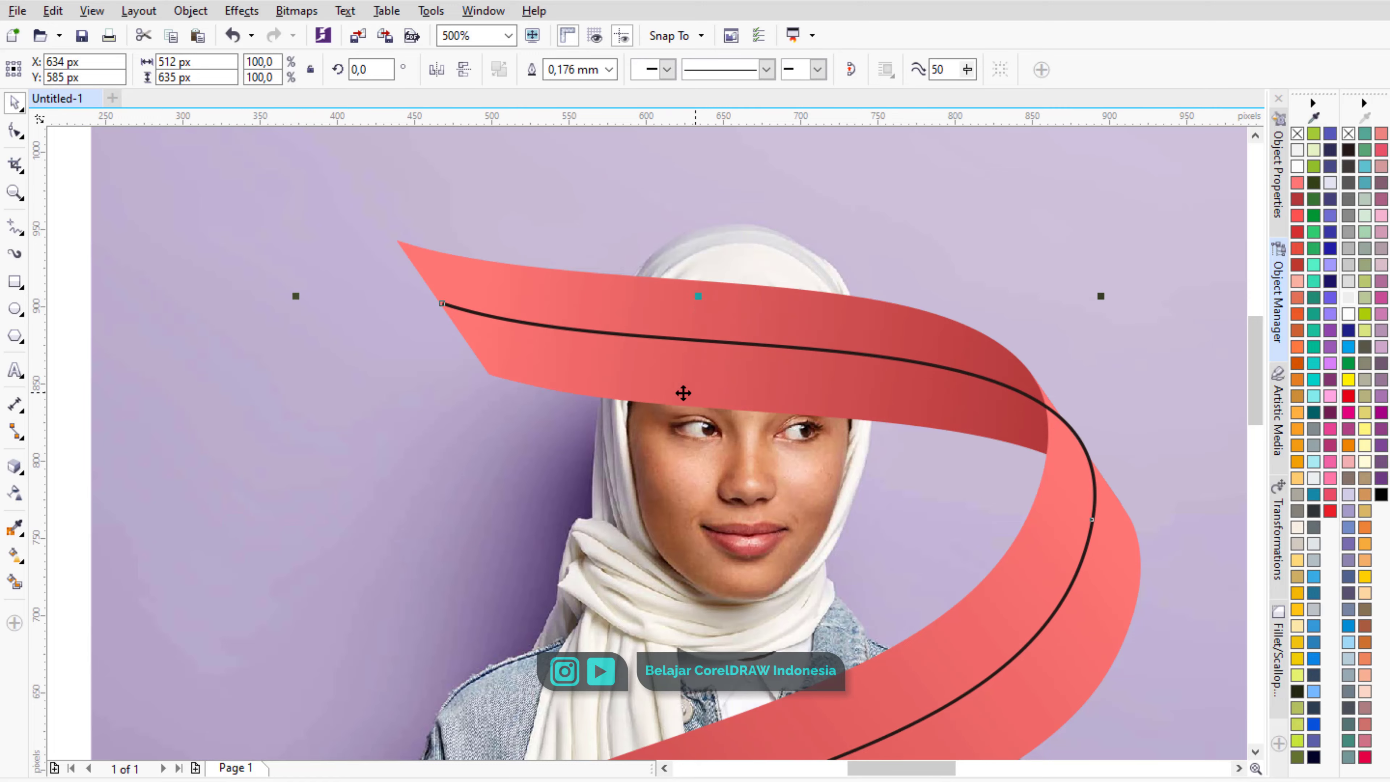
# - Shift the S-curve slightly down to about Y 583 px so it is centred across the ribbon's width
pyautogui.scroll(4, 701, 369)
pyautogui.moveTo(905, 379); pyautogui.dragTo(903, 391)
pyautogui.scroll(-2, 859, 394)
pyautogui.scroll(1, 630, 357)
pyautogui.scroll(-2, 629, 357)
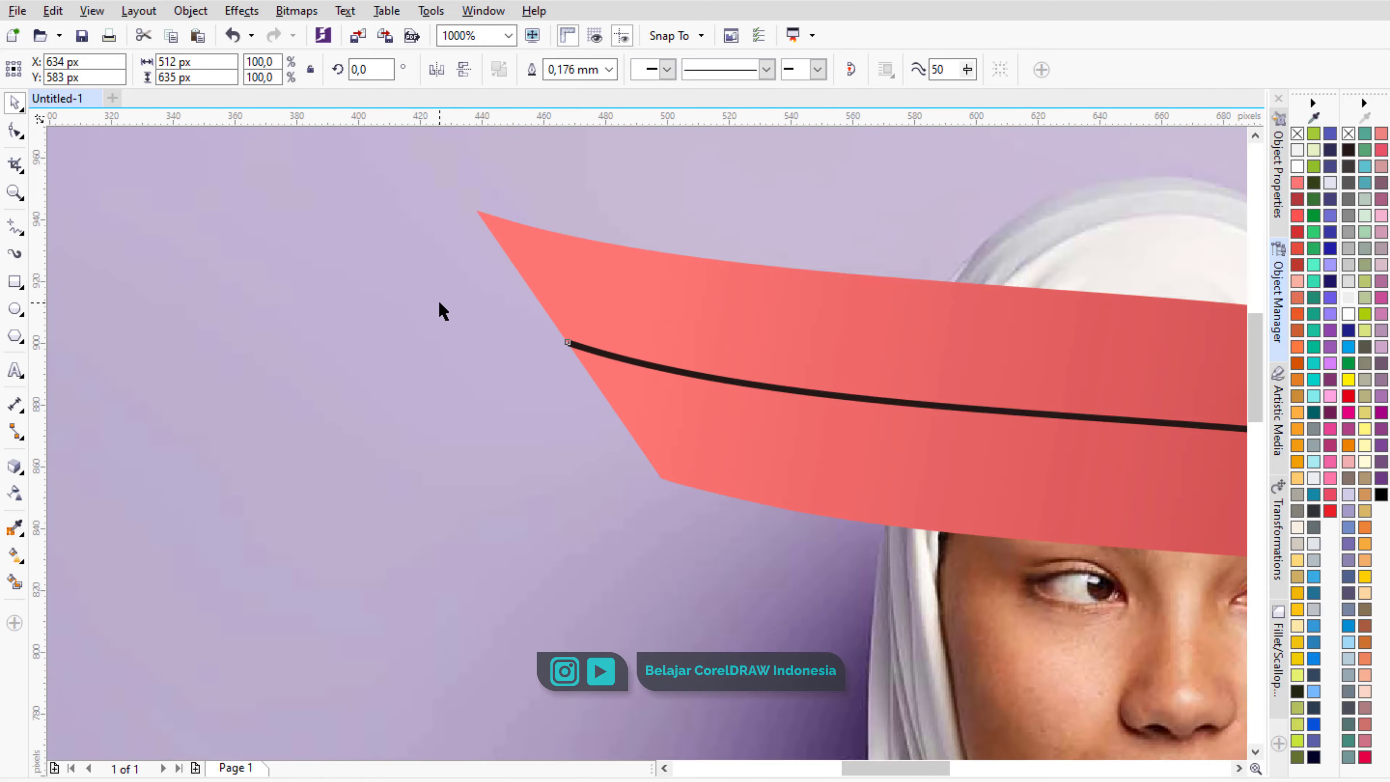
# - Extend the S-curve's upper starting node slightly beyond the ribbon's left end
pyautogui.click(9, 129)
pyautogui.scroll(2, 446, 324)
pyautogui.moveTo(450, 230); pyautogui.dragTo(1041, 494)
pyautogui.moveTo(680, 323); pyautogui.dragTo(640, 307)
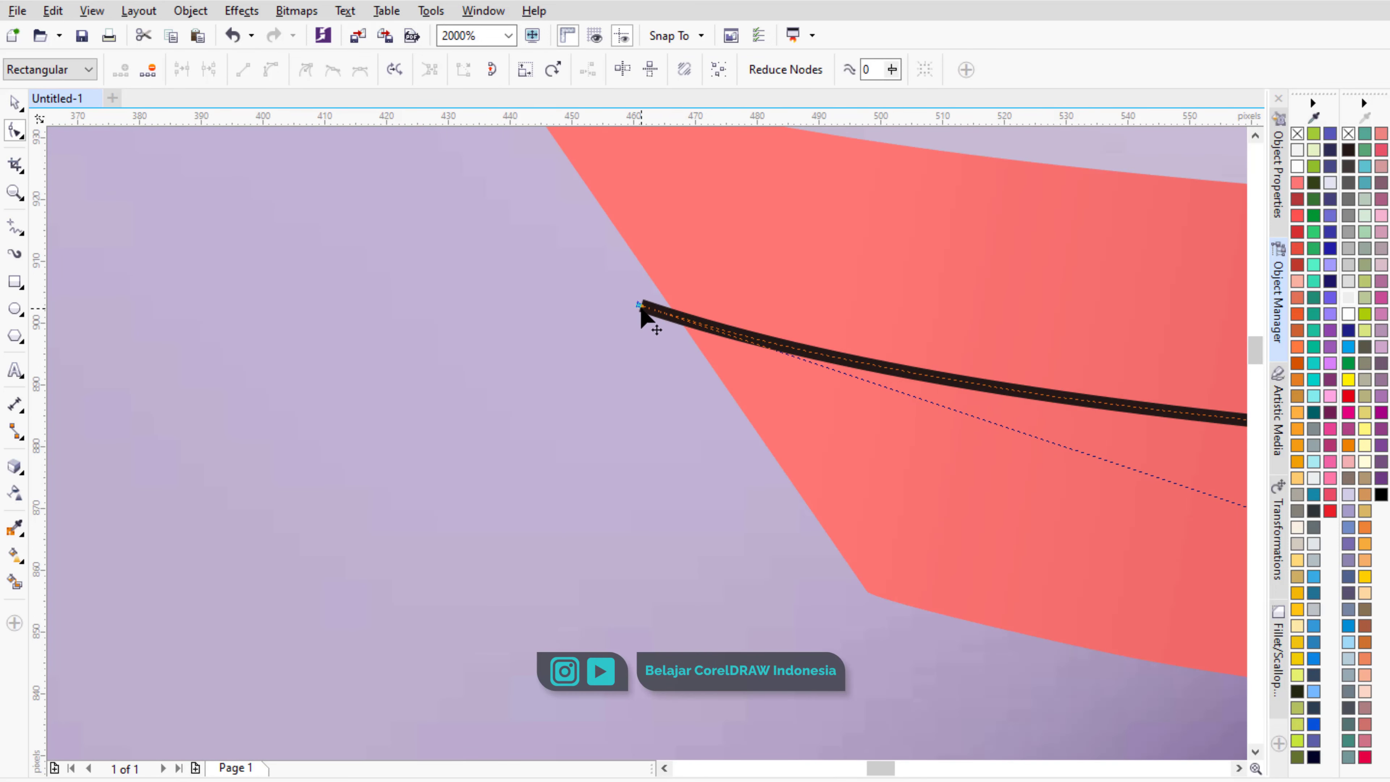
# - Extend the S-curve's lower end node slightly beyond the ribbon's slanted lower end and deselect the curve
pyautogui.scroll(-3, 642, 315)
pyautogui.scroll(2, 971, 394)
pyautogui.scroll(-2, 875, 329)
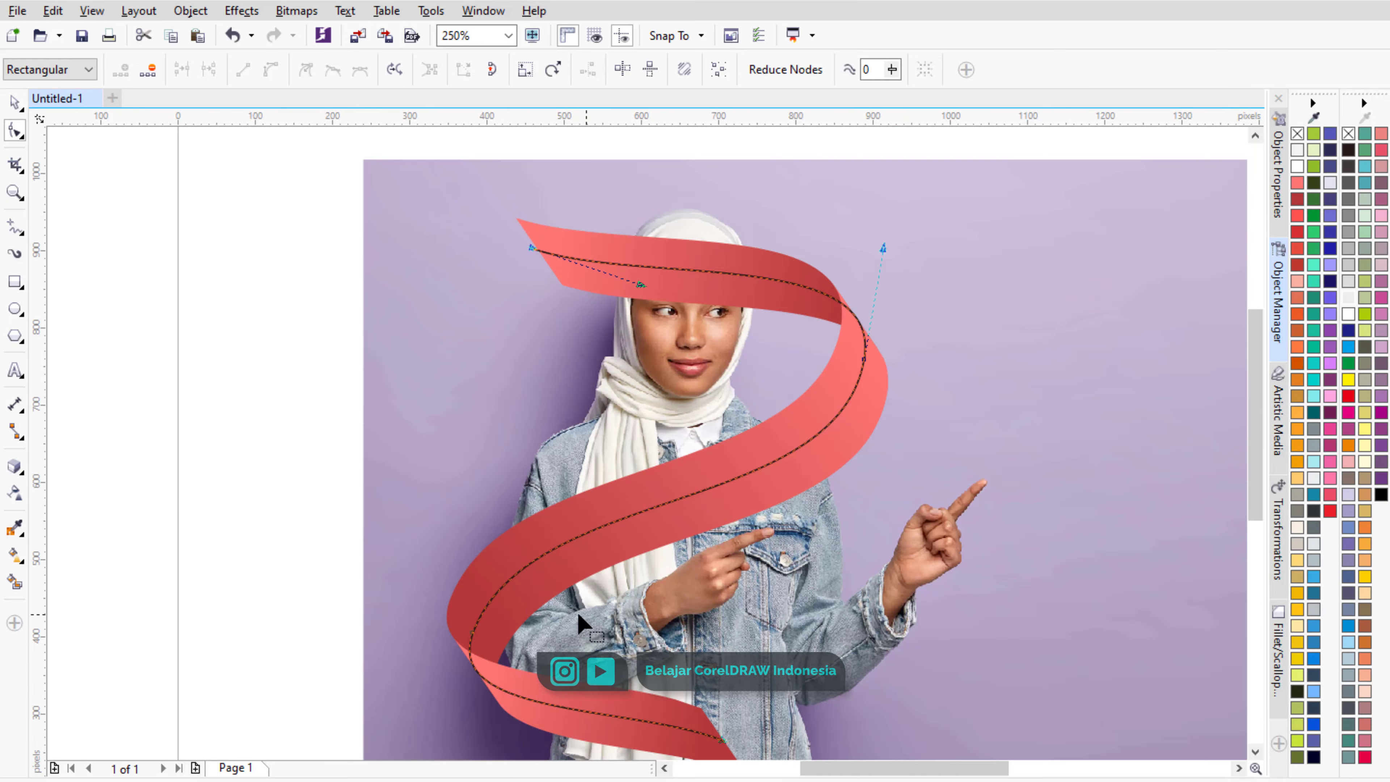
pyautogui.scroll(2, 497, 482)
pyautogui.scroll(-2, 496, 481)
pyautogui.scroll(2, 636, 407)
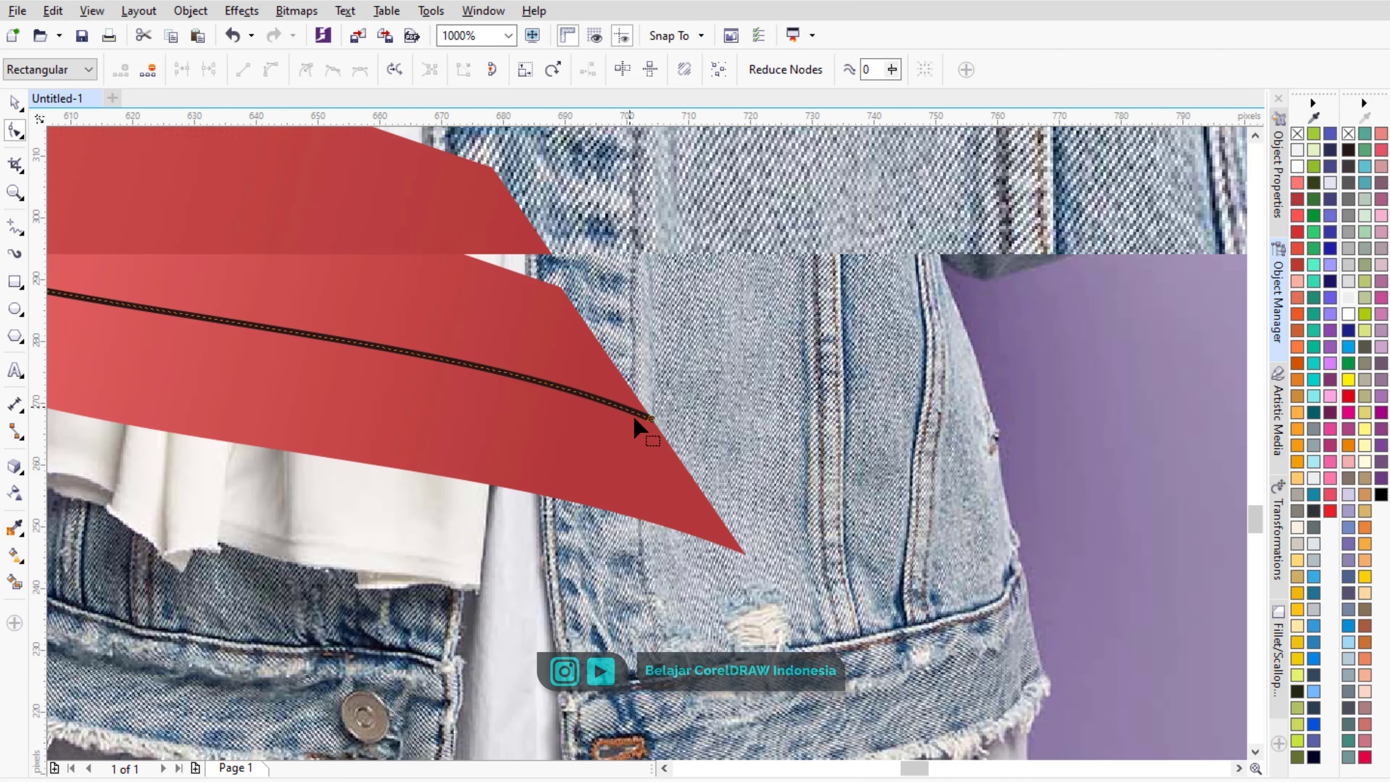
pyautogui.scroll(2, 635, 421)
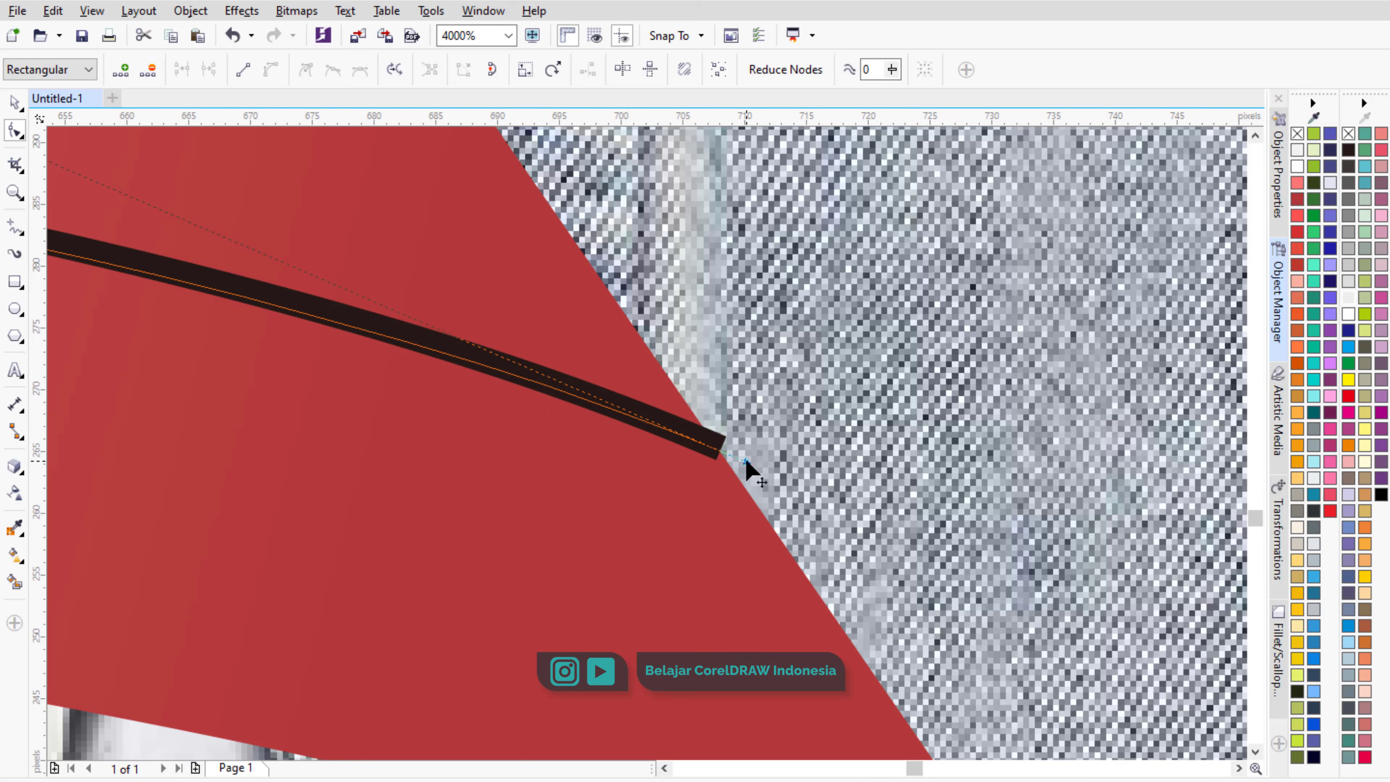
pyautogui.scroll(-3, 745, 465)
pyautogui.scroll(-2, 569, 575)
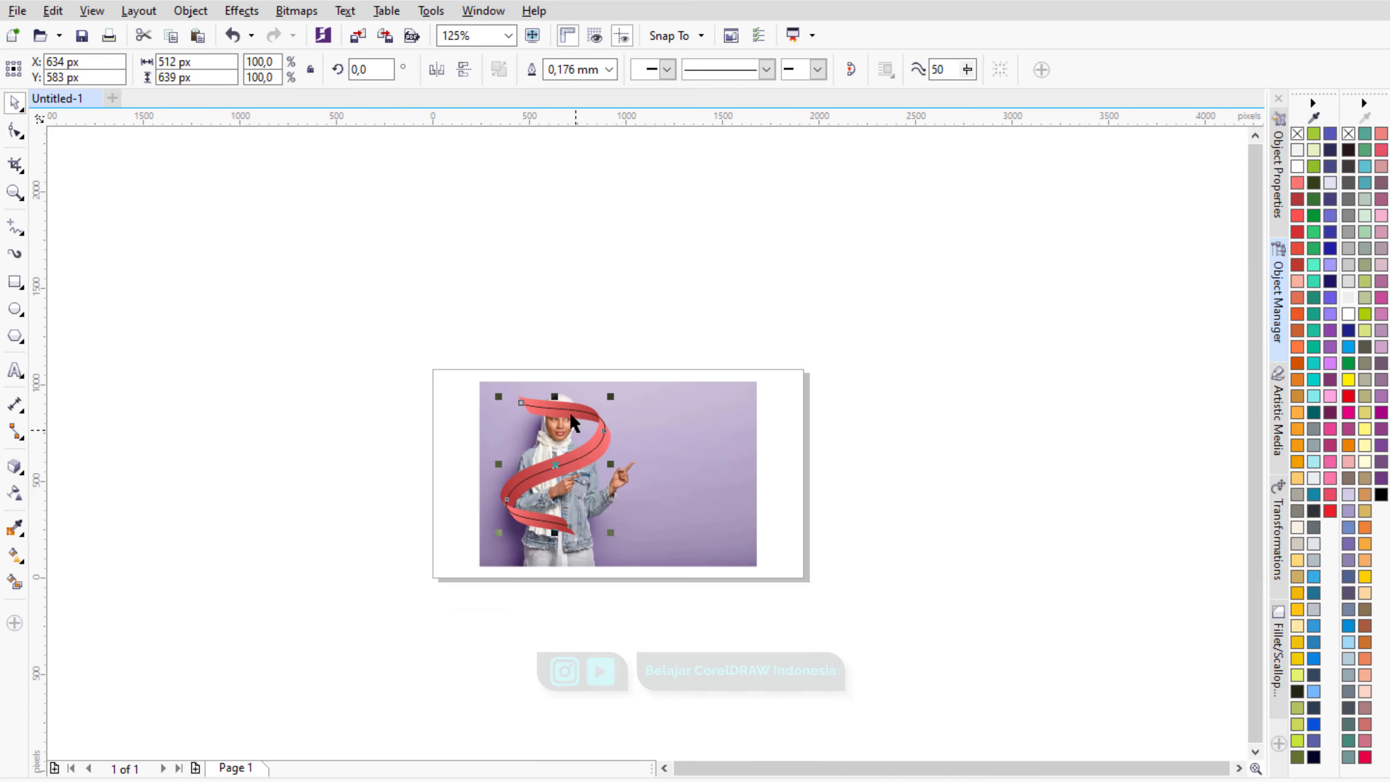
pyautogui.press('Escape')
pyautogui.scroll(2, 582, 401)
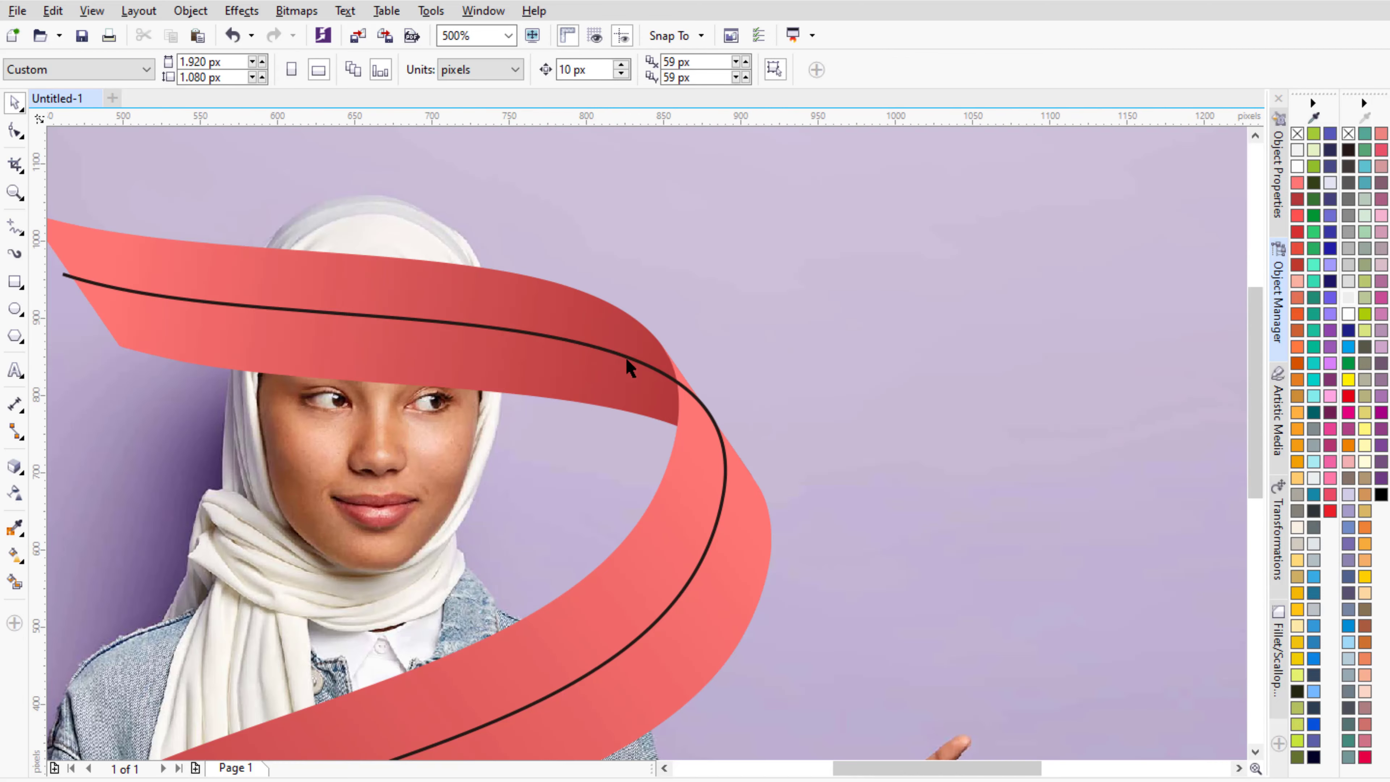
# - Smart Fill the lower halves of the ribbon's top and middle bands with blue-grey and a 0,2 mm black outline
pyautogui.scroll(-1, 627, 358)
pyautogui.scroll(1, 459, 349)
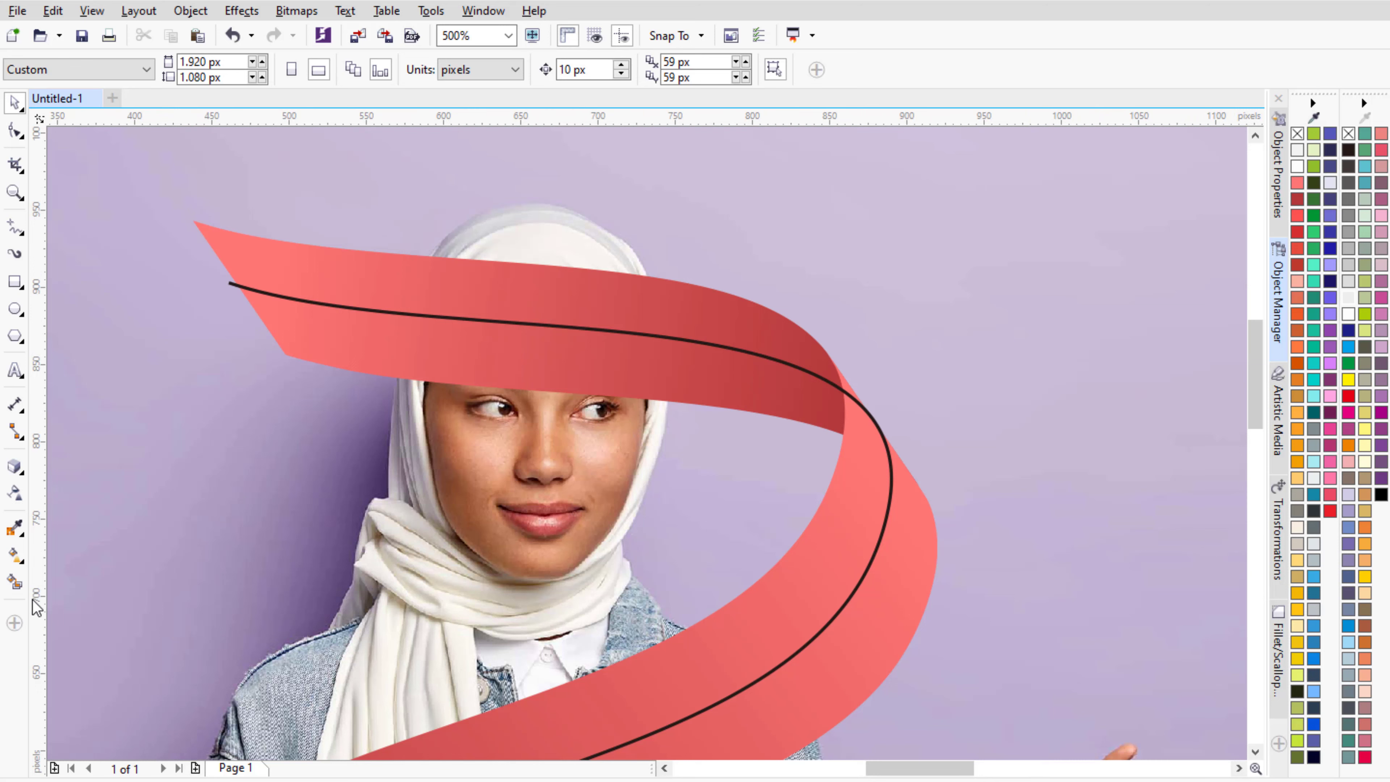
pyautogui.click(15, 582)
pyautogui.click(463, 340)
pyautogui.scroll(-2, 694, 291)
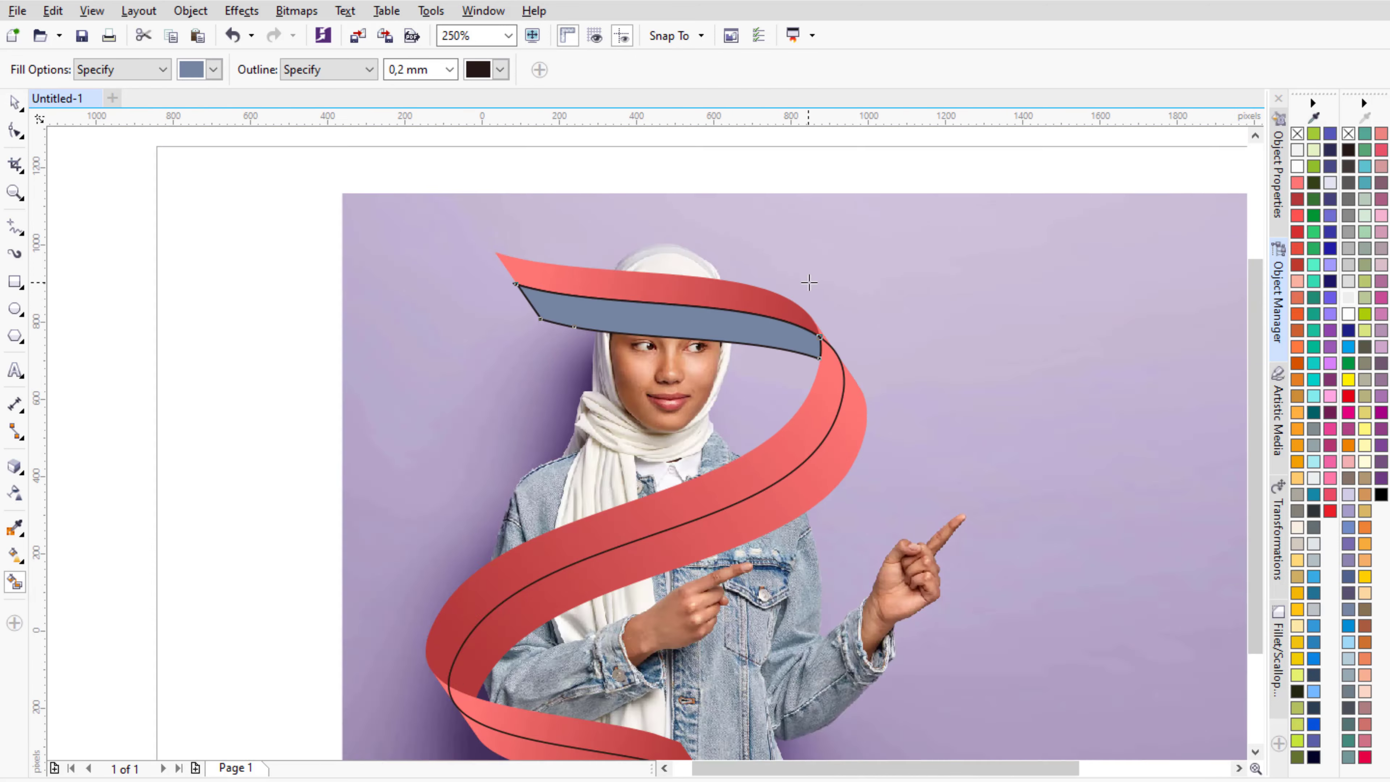
pyautogui.click(816, 367)
pyautogui.scroll(1, 595, 655)
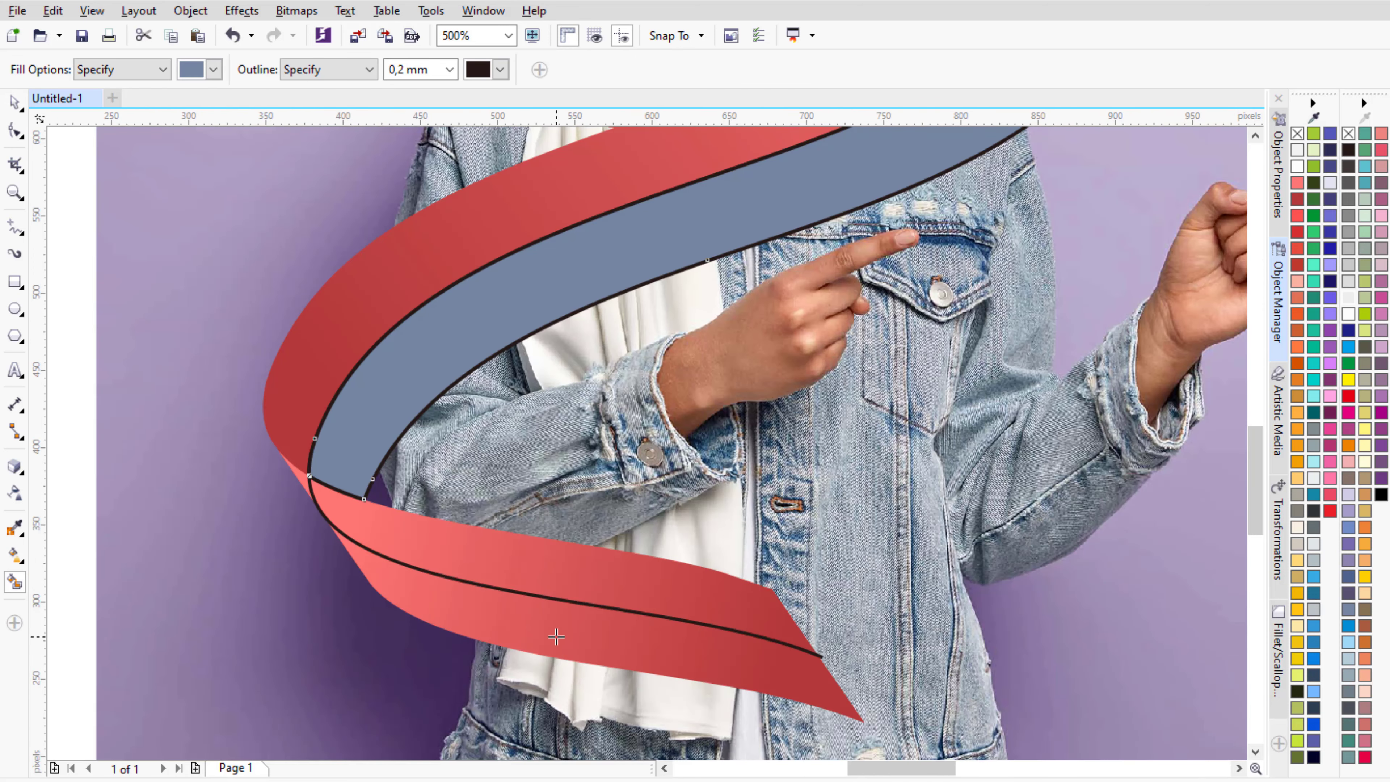
# - Undo the Smart Fill of the bottom band and bend the S-curve slightly outward to the ribbon's outer edge at the lower-left fold
pyautogui.click(529, 610)
pyautogui.hotkey('ctrl', 'z')
pyautogui.scroll(2, 335, 537)
pyautogui.press('space')
pyautogui.click(14, 132)
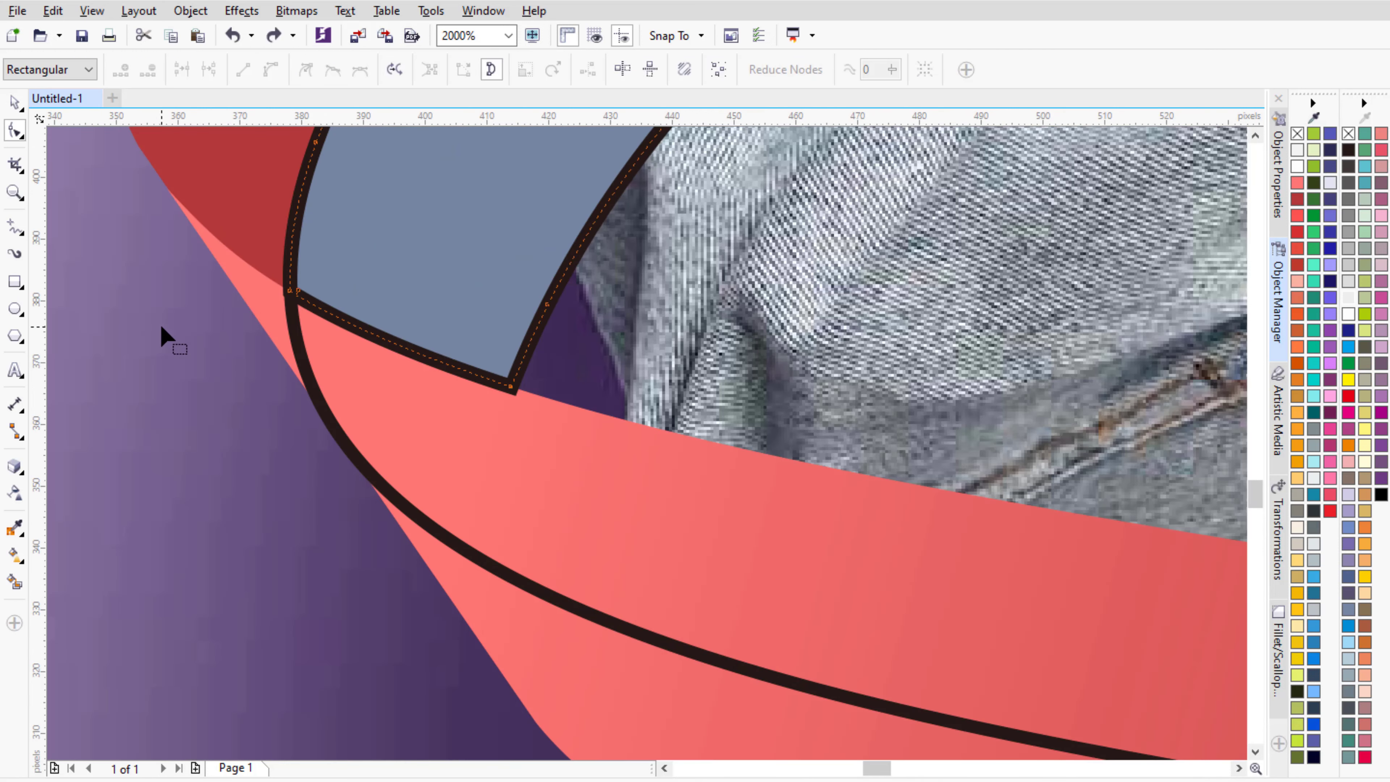
pyautogui.click(162, 326)
pyautogui.click(337, 432)
pyautogui.click(335, 432)
pyautogui.moveTo(335, 432); pyautogui.dragTo(322, 435)
# - Smart Fill the lower half of the ribbon's bottom band with the same blue-grey colour
pyautogui.scroll(-2, 243, 328)
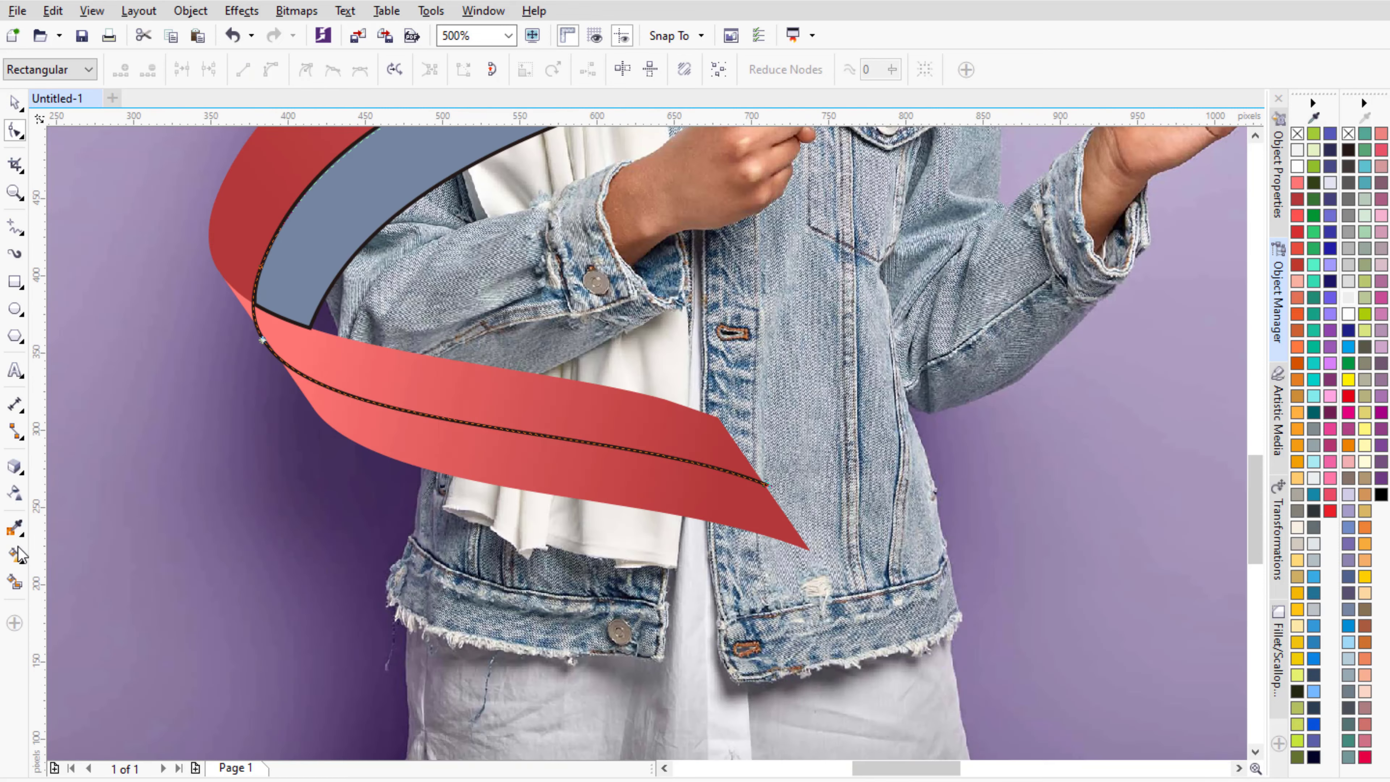
pyautogui.click(14, 582)
pyautogui.click(434, 449)
pyautogui.press('space')
pyautogui.click(254, 456)
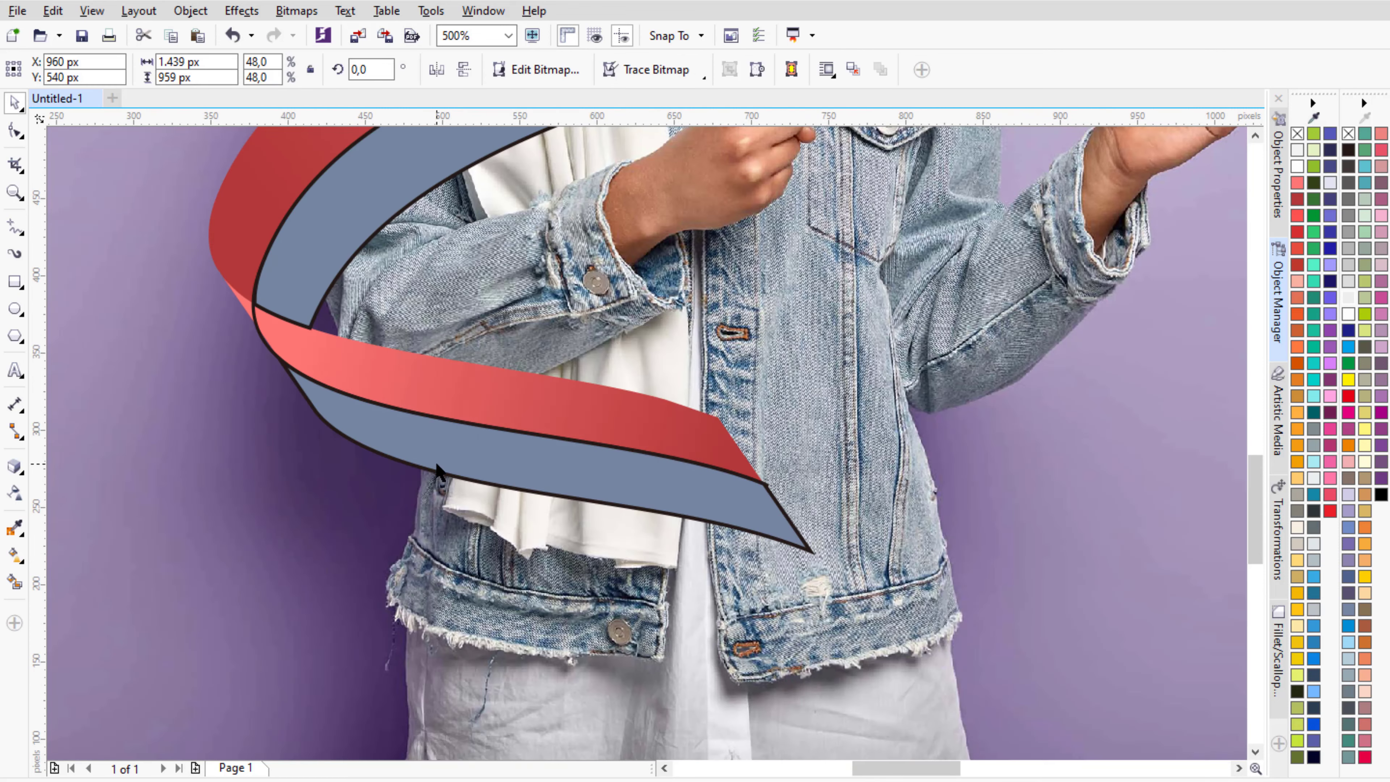
# - Delete the black S-shaped guide curve, keeping the blue-grey strips
pyautogui.scroll(-1, 441, 278)
pyautogui.scroll(2, 607, 462)
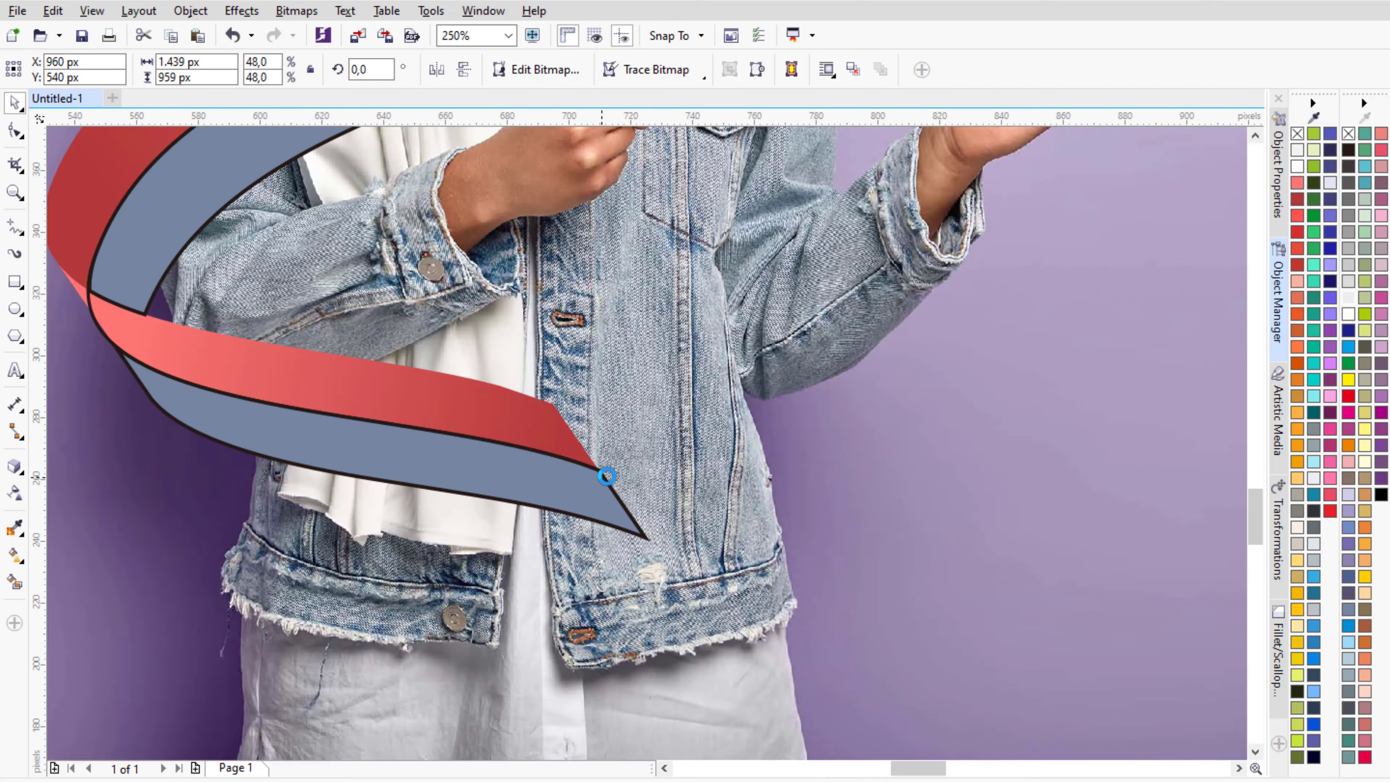
pyautogui.click(596, 467)
pyautogui.press('Delete')
pyautogui.hotkey('ctrl', 'z')
pyautogui.click(688, 440)
pyautogui.scroll(3, 610, 484)
pyautogui.click(554, 362)
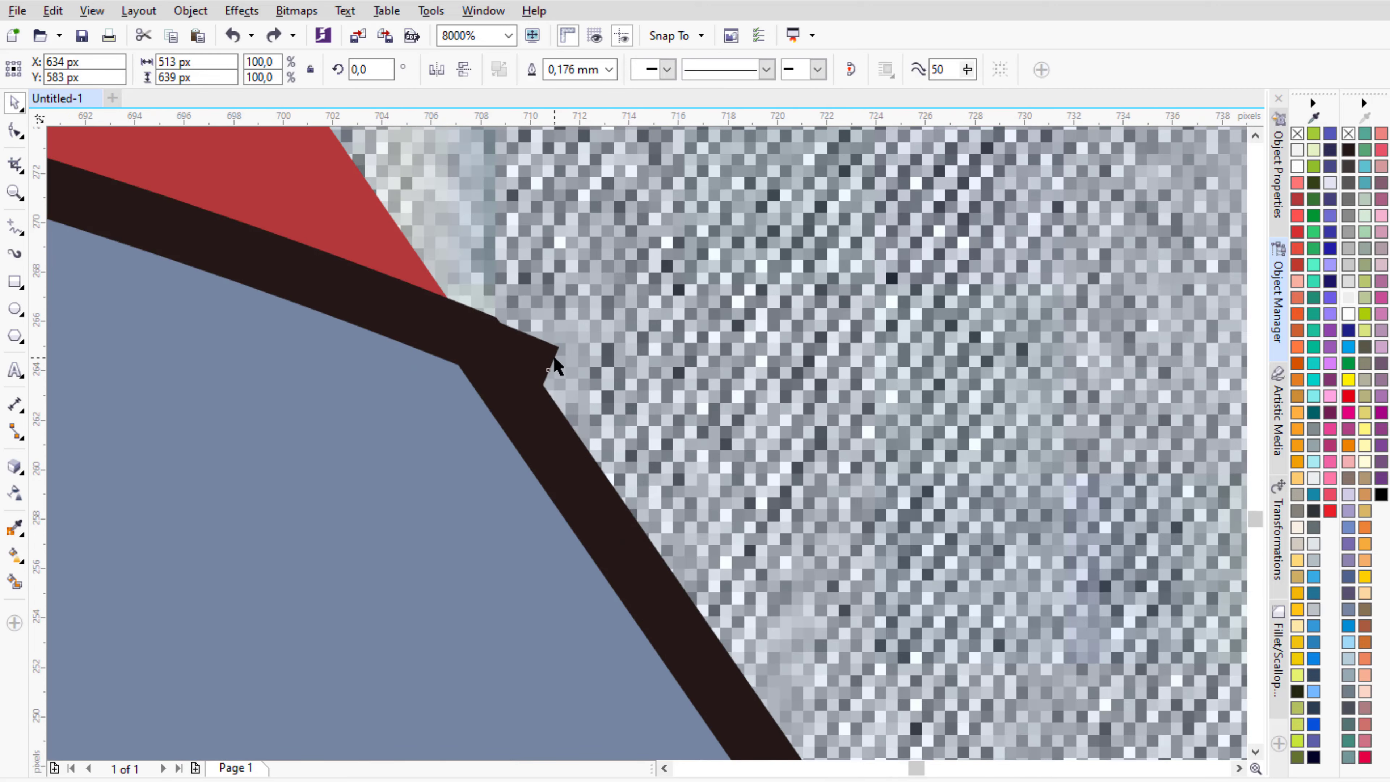
pyautogui.press('Delete')
# - Give the top band's blue-grey strip a linear gradient from white at its outer end to light grey at the fold, without outline
pyautogui.scroll(-5, 727, 472)
pyautogui.scroll(-8, 726, 436)
pyautogui.scroll(6, 767, 373)
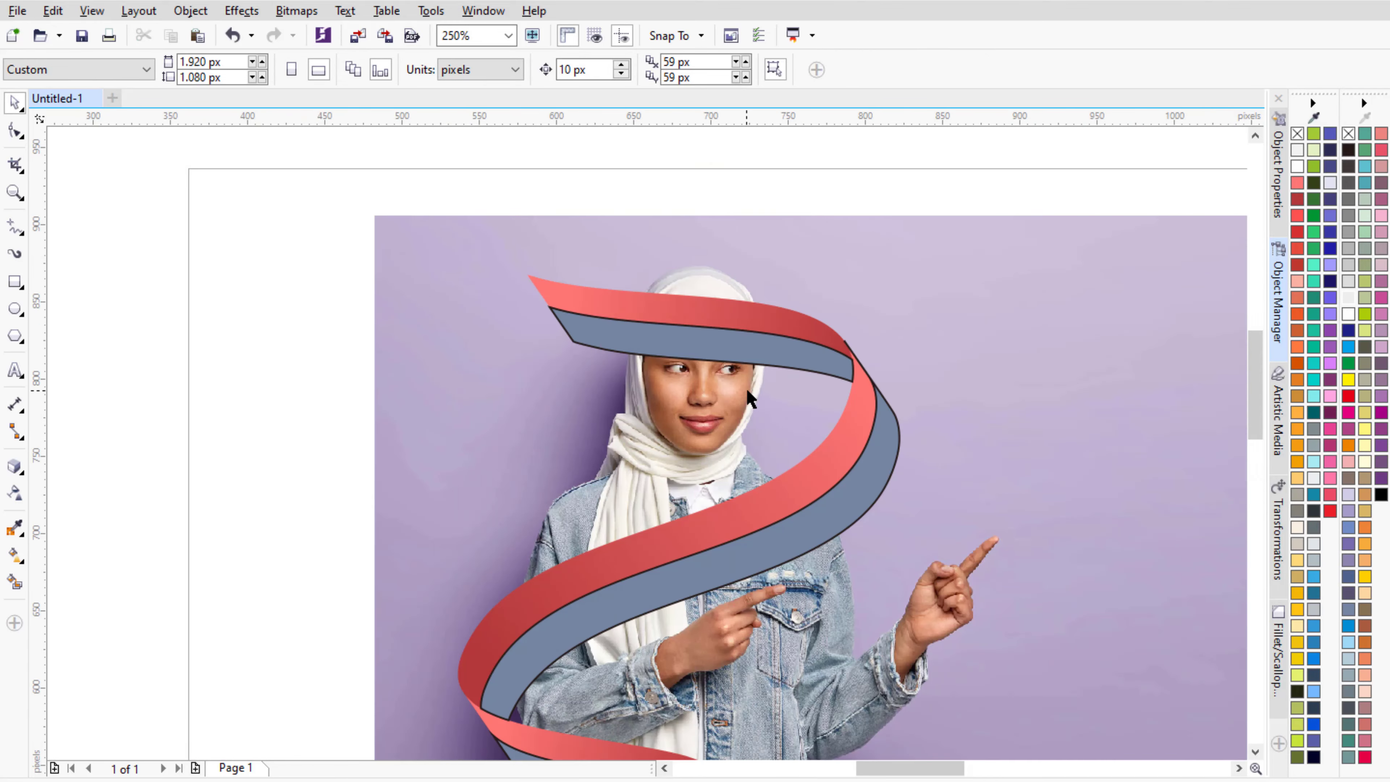
pyautogui.click(783, 327)
pyautogui.click(15, 555)
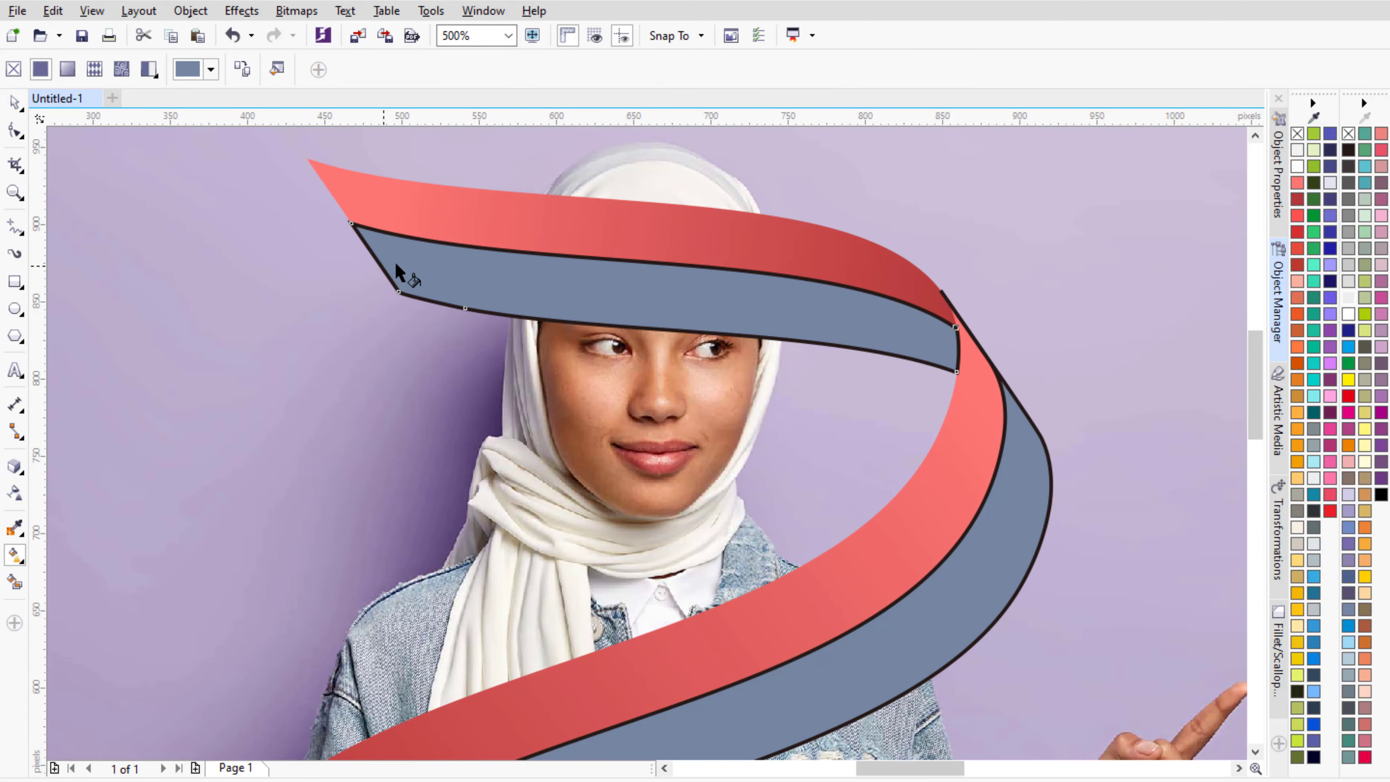
pyautogui.moveTo(399, 264); pyautogui.dragTo(936, 342)
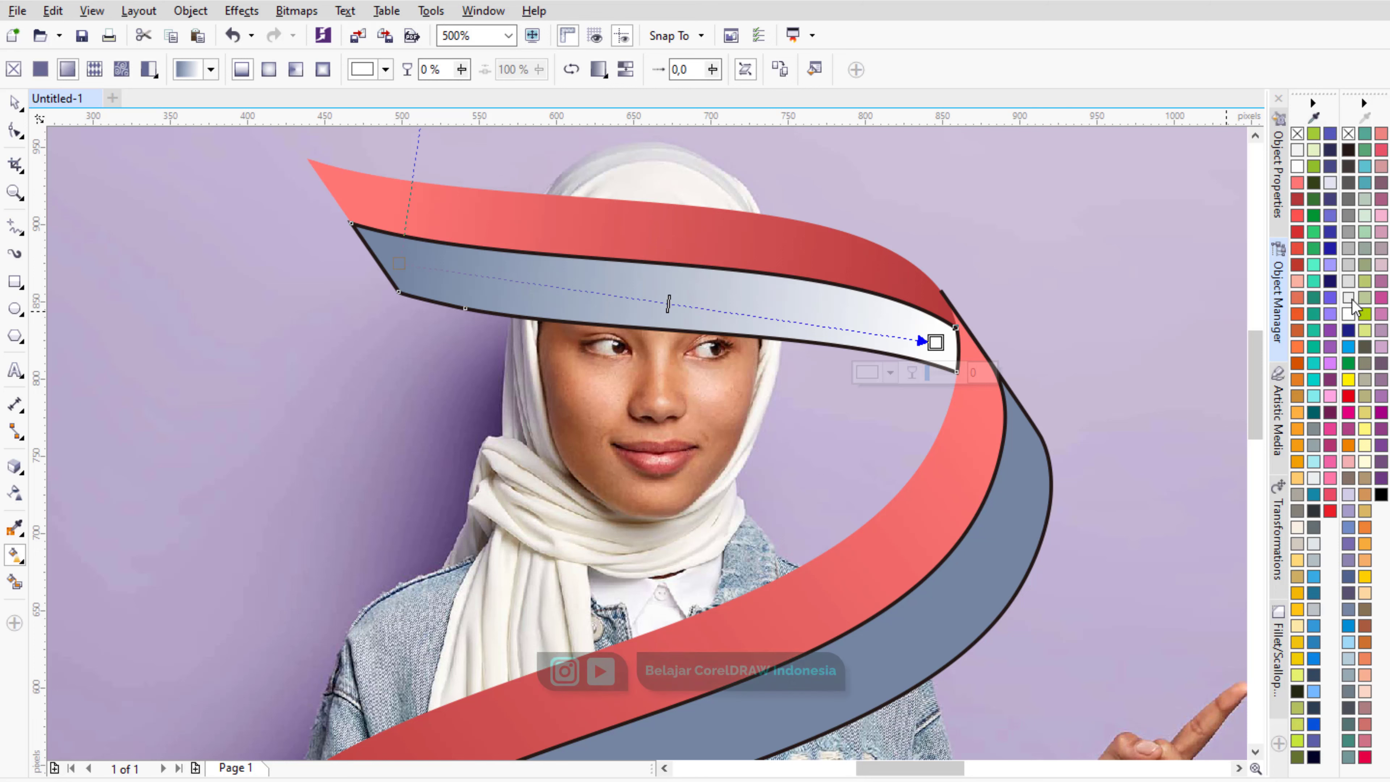
pyautogui.click(399, 263)
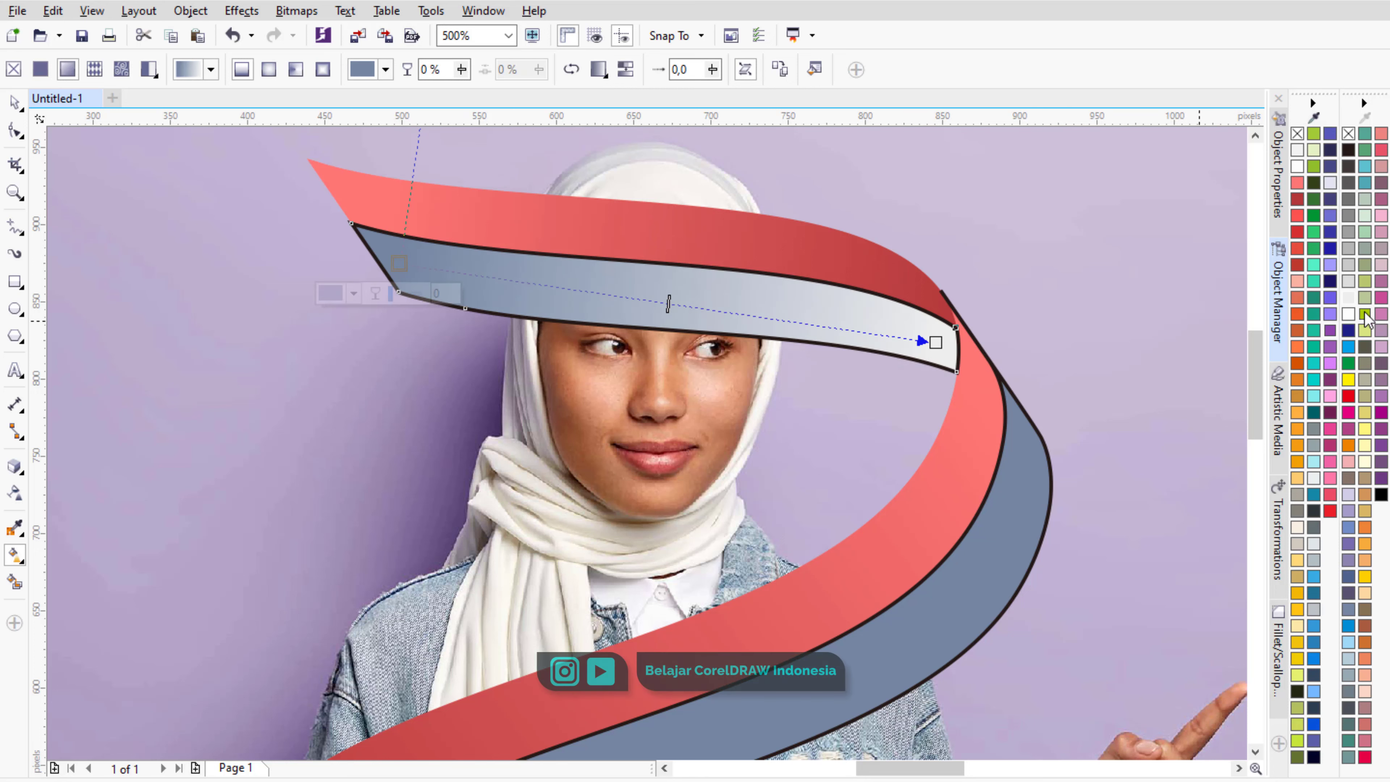
pyautogui.click(1348, 313)
pyautogui.rightClick(1348, 135)
# - Give the middle band's blue-grey strip a gradient from white at the upper fold to light grey at the lower fold, without outline
pyautogui.scroll(-2, 834, 196)
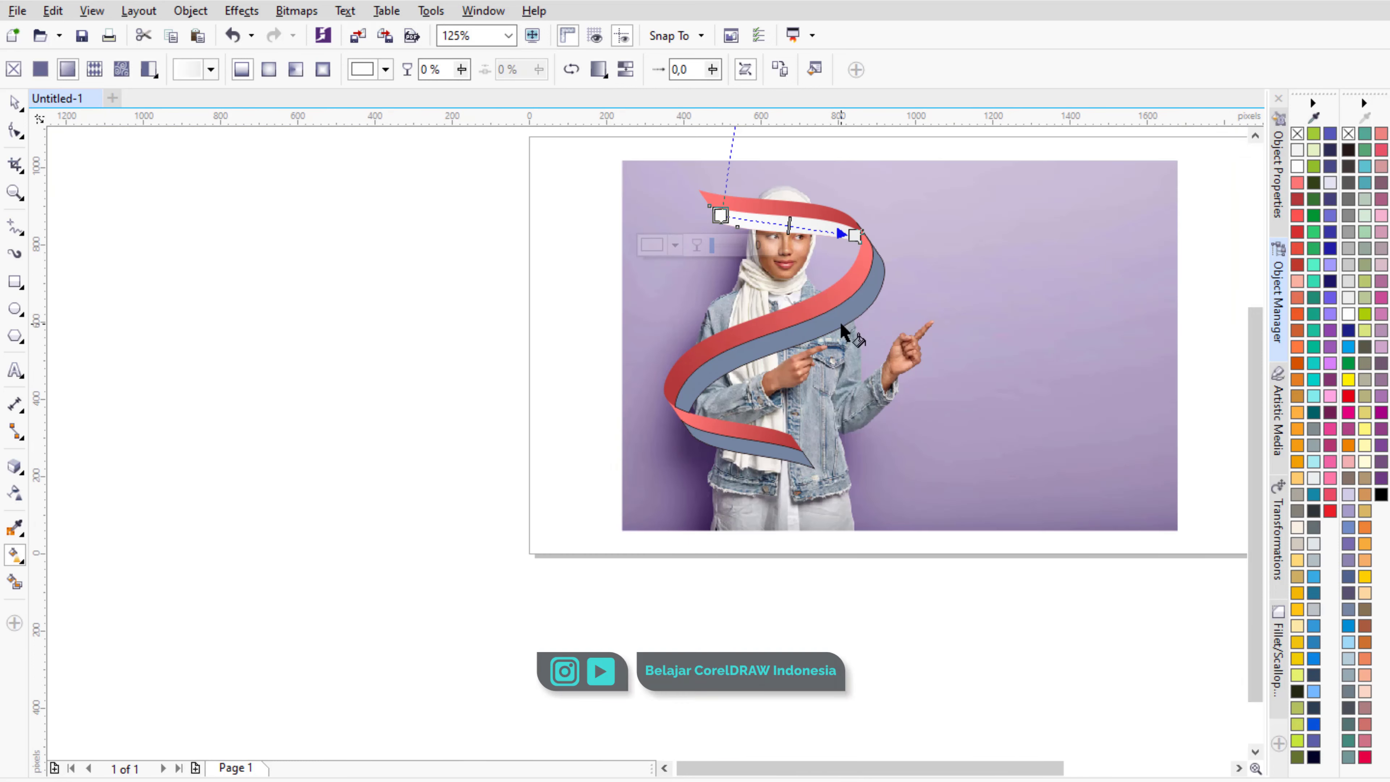
pyautogui.scroll(1, 844, 321)
pyautogui.click(901, 231)
pyautogui.moveTo(796, 295); pyautogui.dragTo(545, 464)
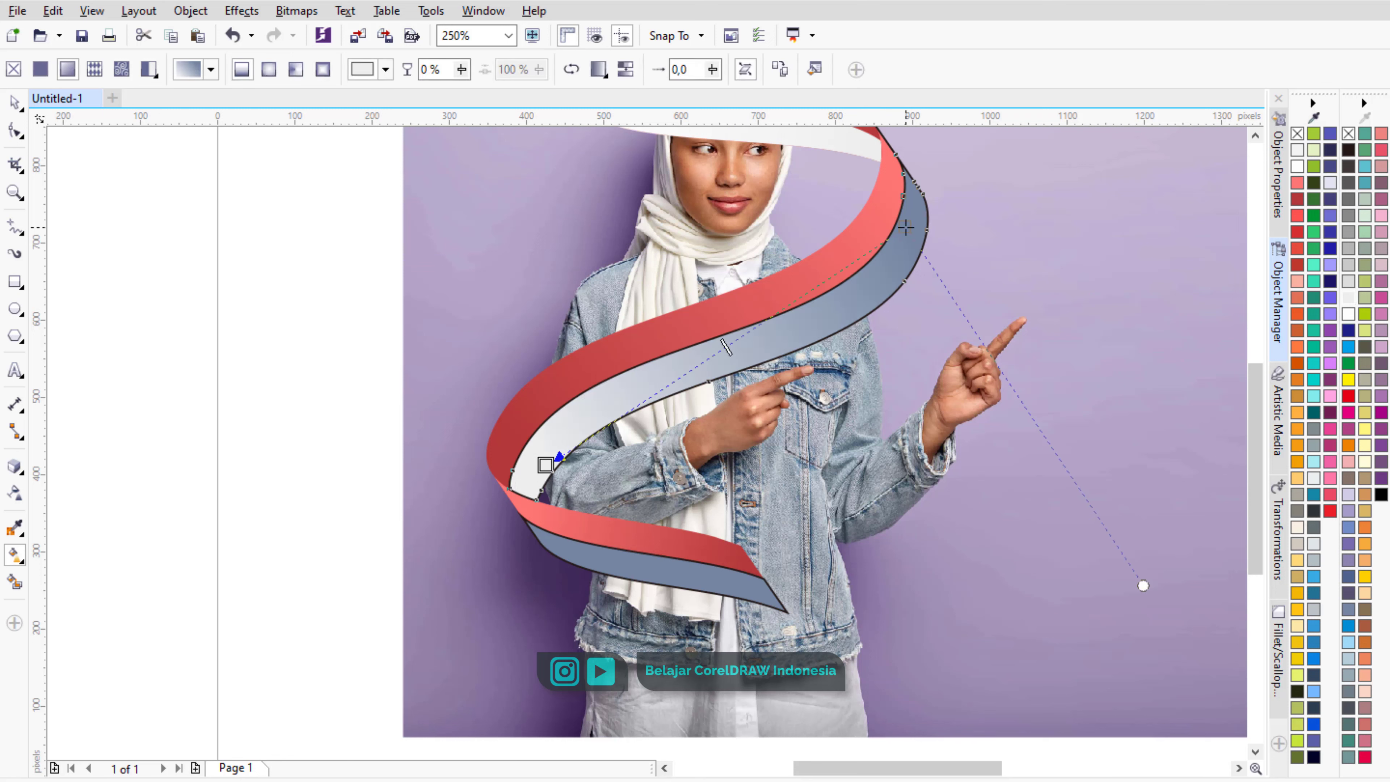
pyautogui.click(906, 228)
pyautogui.click(1349, 315)
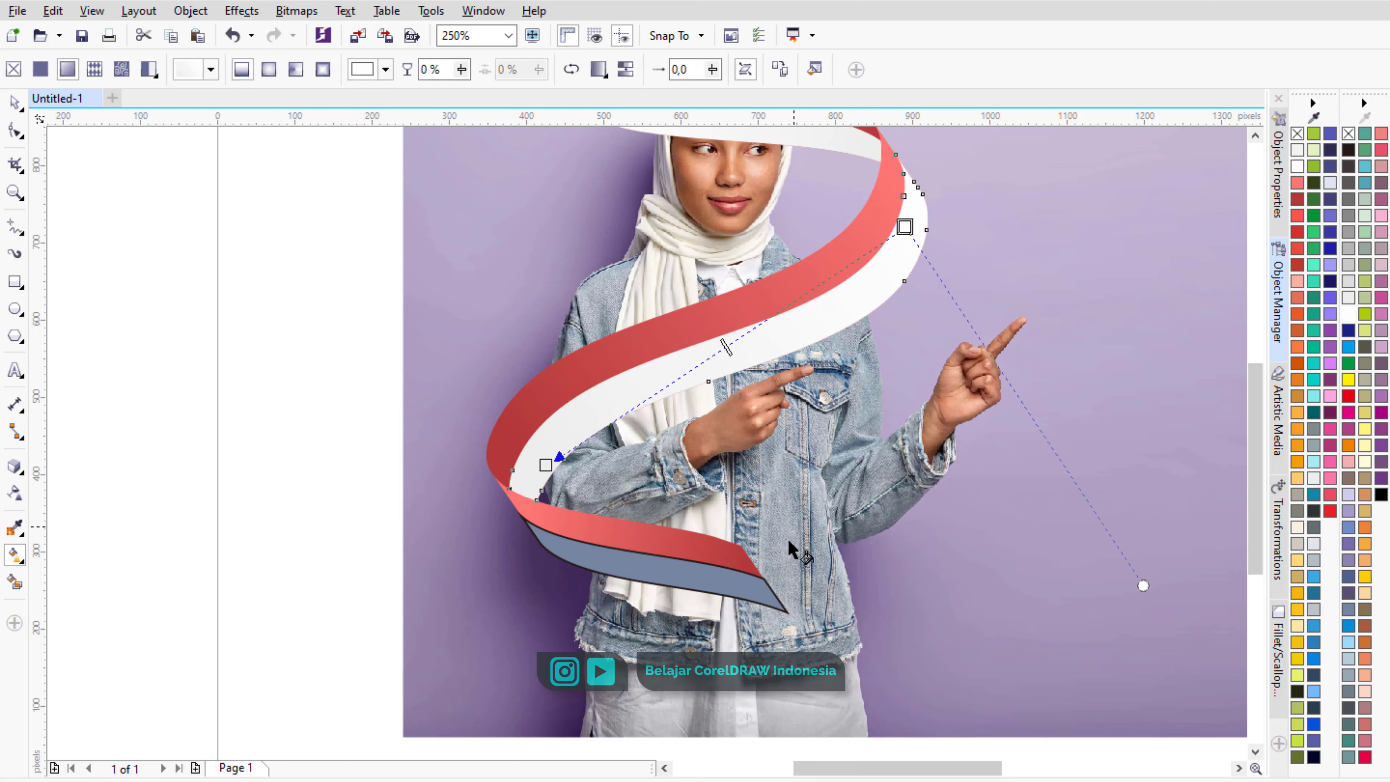
pyautogui.press('F3')
pyautogui.scroll(3, 694, 384)
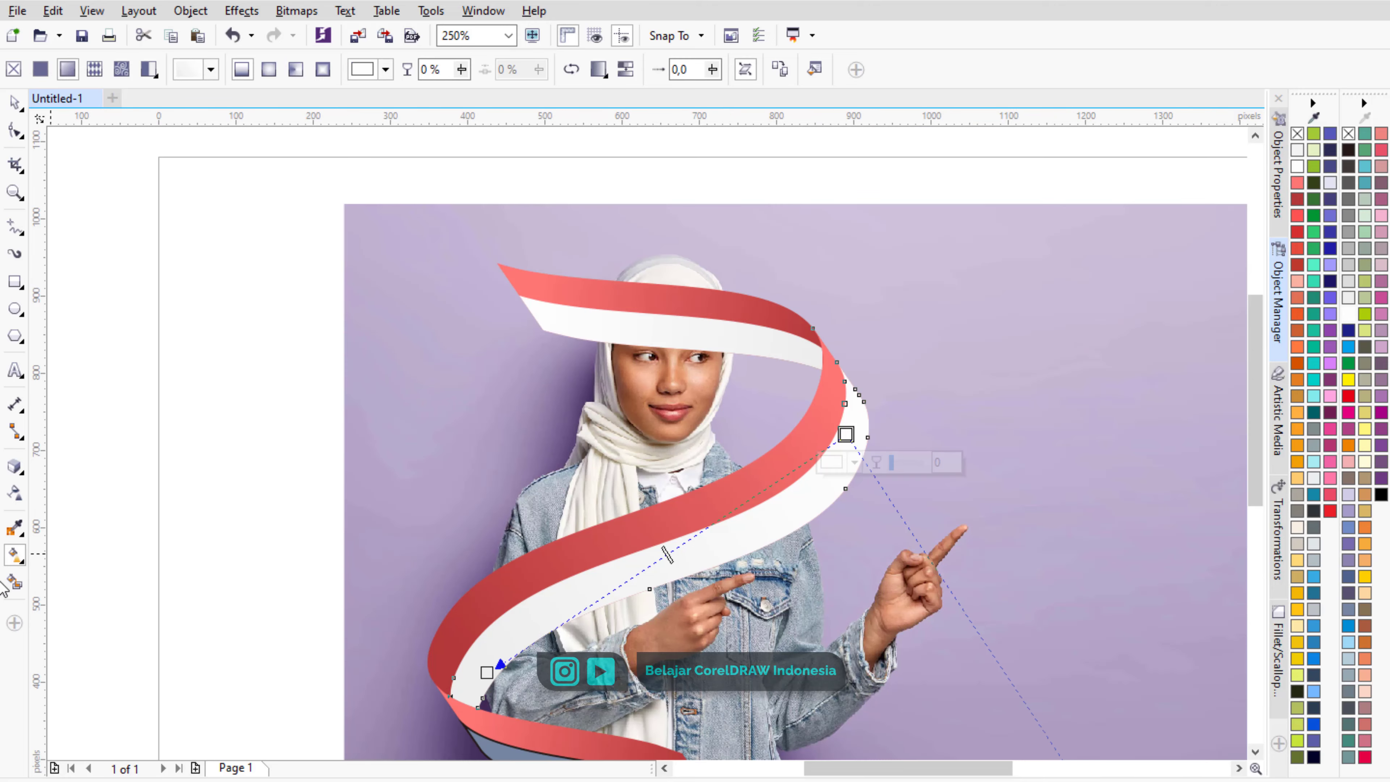
# - Copy the fill and outline attributes of the top band's white strip onto the bottom band's blue-grey strip and deselect everything
pyautogui.click(21, 540)
pyautogui.click(93, 549)
pyautogui.click(761, 337)
pyautogui.scroll(-1, 749, 351)
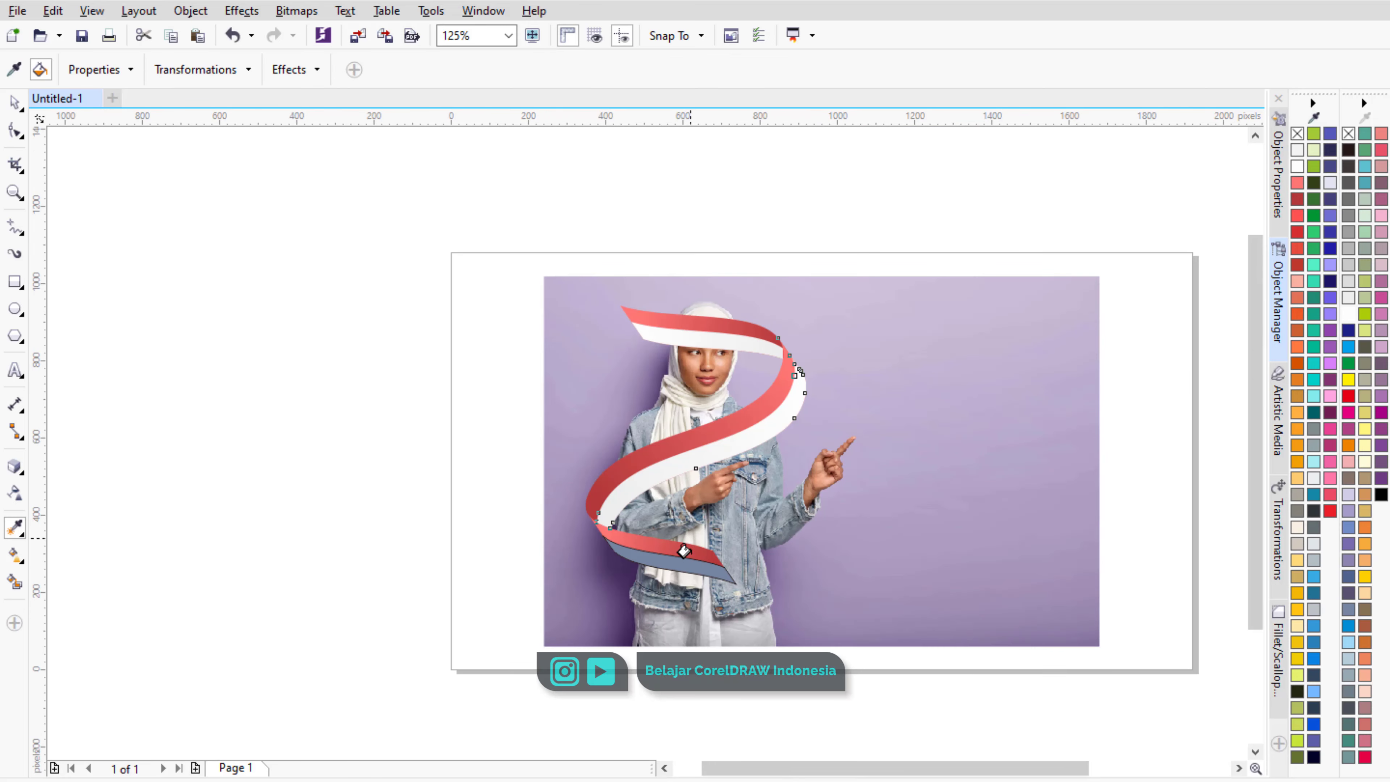
pyautogui.scroll(1, 704, 572)
pyautogui.click(697, 566)
pyautogui.press('space')
pyautogui.click(276, 524)
pyautogui.click(280, 531)
pyautogui.scroll(-3, 647, 426)
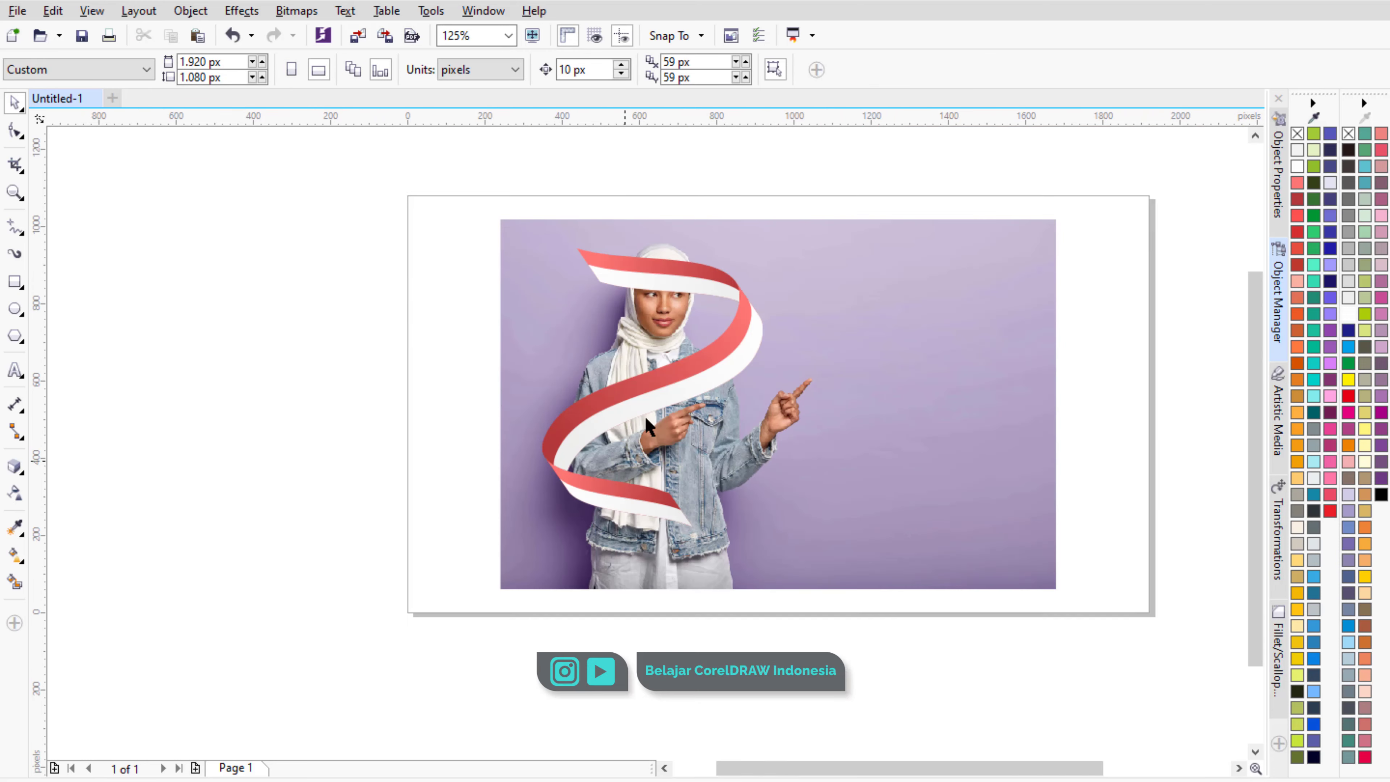
# - Group all the ribbon pieces and send the group behind the photo
pyautogui.moveTo(924, 639); pyautogui.dragTo(925, 606)
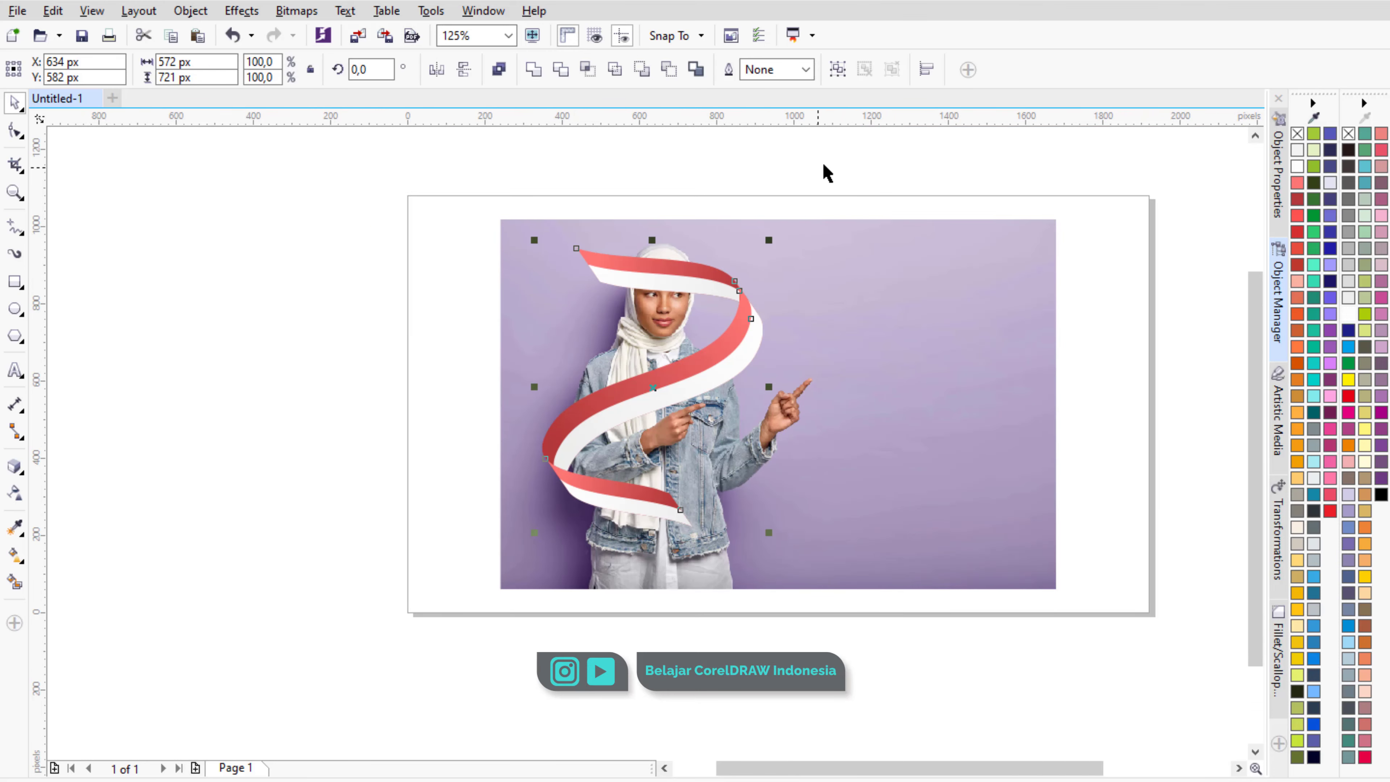
pyautogui.click(837, 70)
pyautogui.click(329, 284)
pyautogui.click(858, 287)
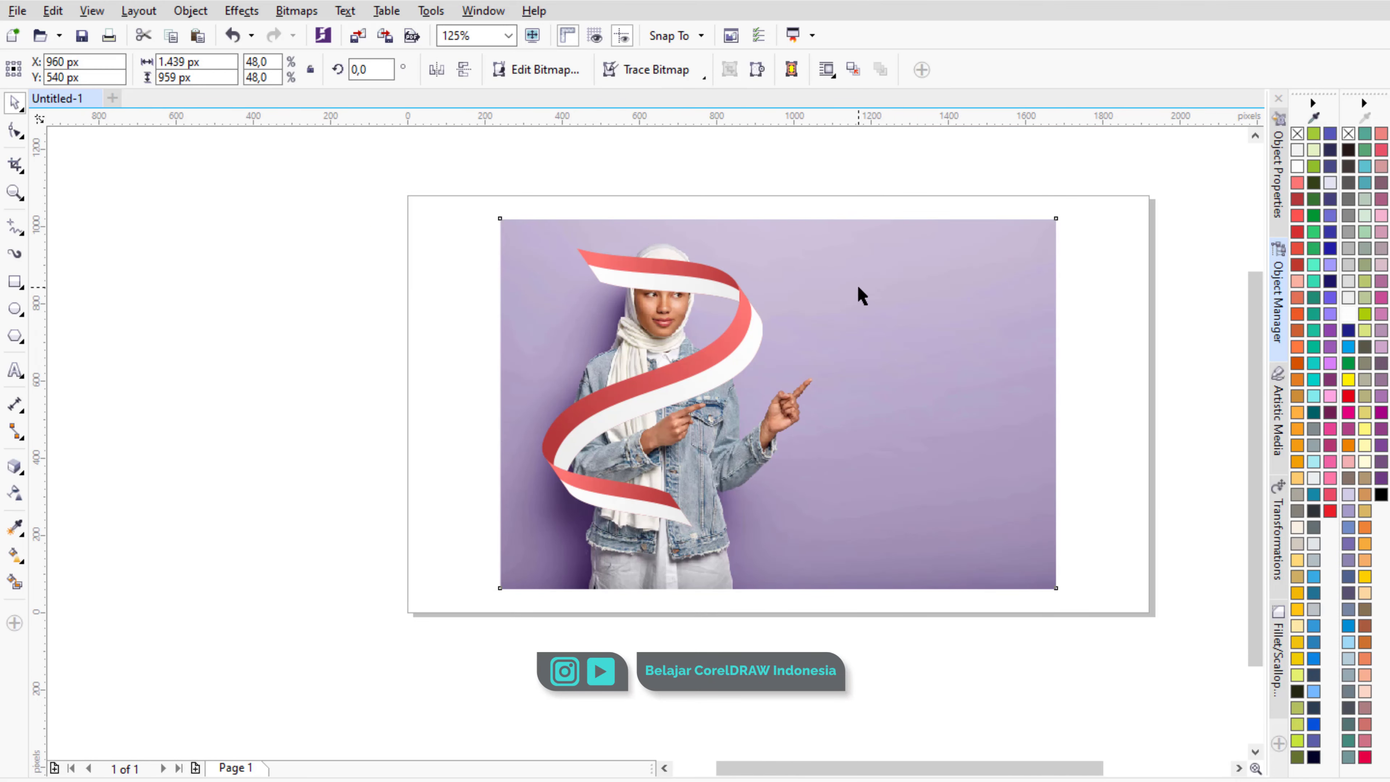
pyautogui.click(329, 195)
pyautogui.click(754, 316)
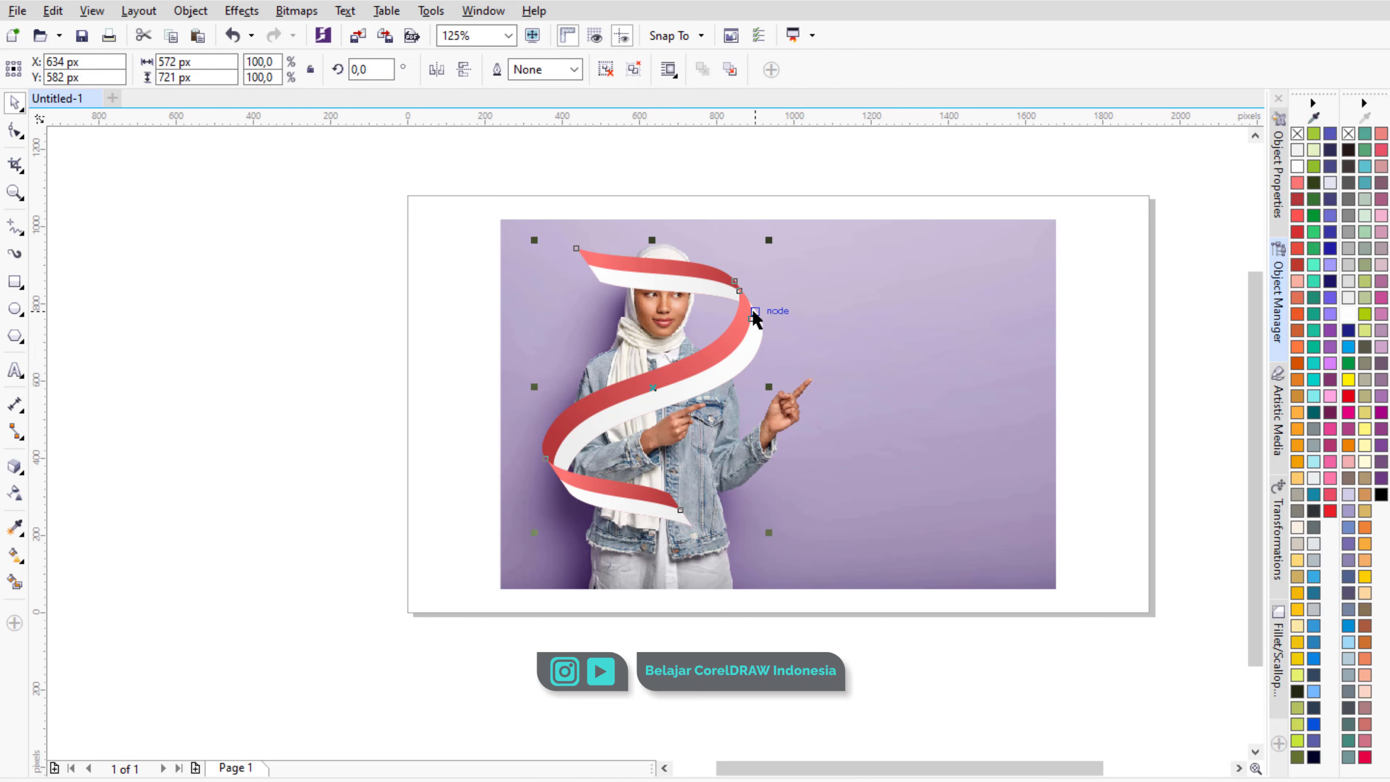
pyautogui.hotkey('shift', 'pagedown')
# - Apply a uniform transparency to the photo and deselect it
pyautogui.click(832, 333)
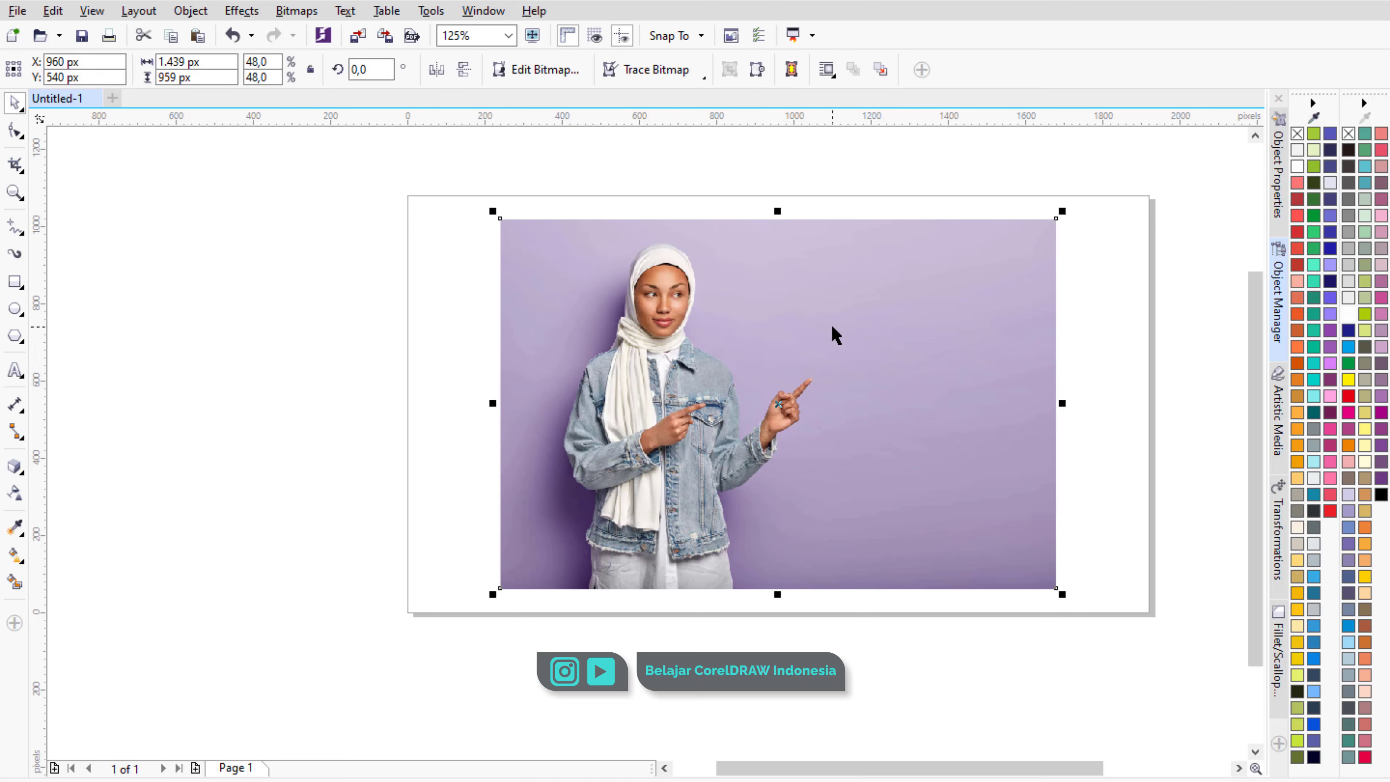
pyautogui.click(15, 493)
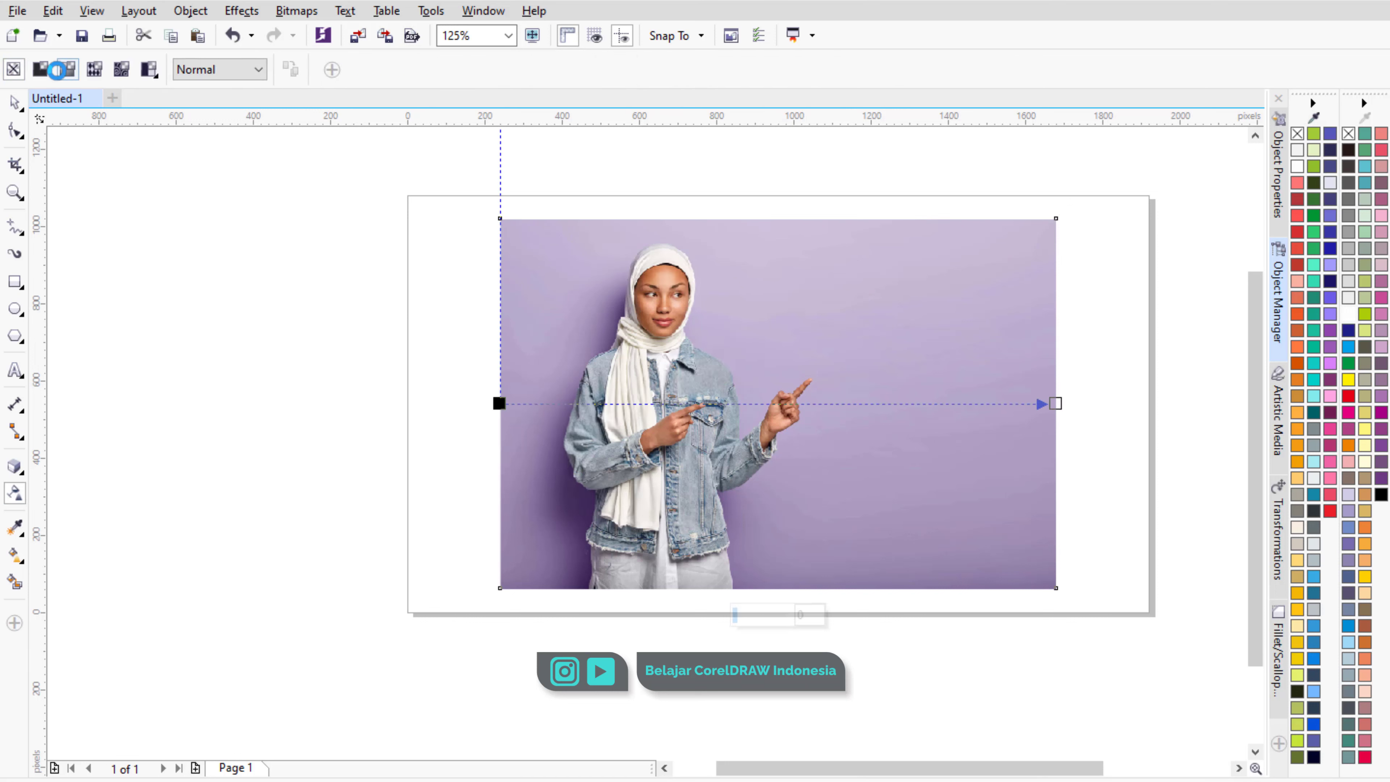
pyautogui.click(40, 70)
pyautogui.click(37, 74)
pyautogui.click(15, 104)
pyautogui.click(485, 236)
# - Start a Bézier outline along the headscarf's left edge, from eye level up to the ribbon's lower edge
pyautogui.scroll(2, 648, 253)
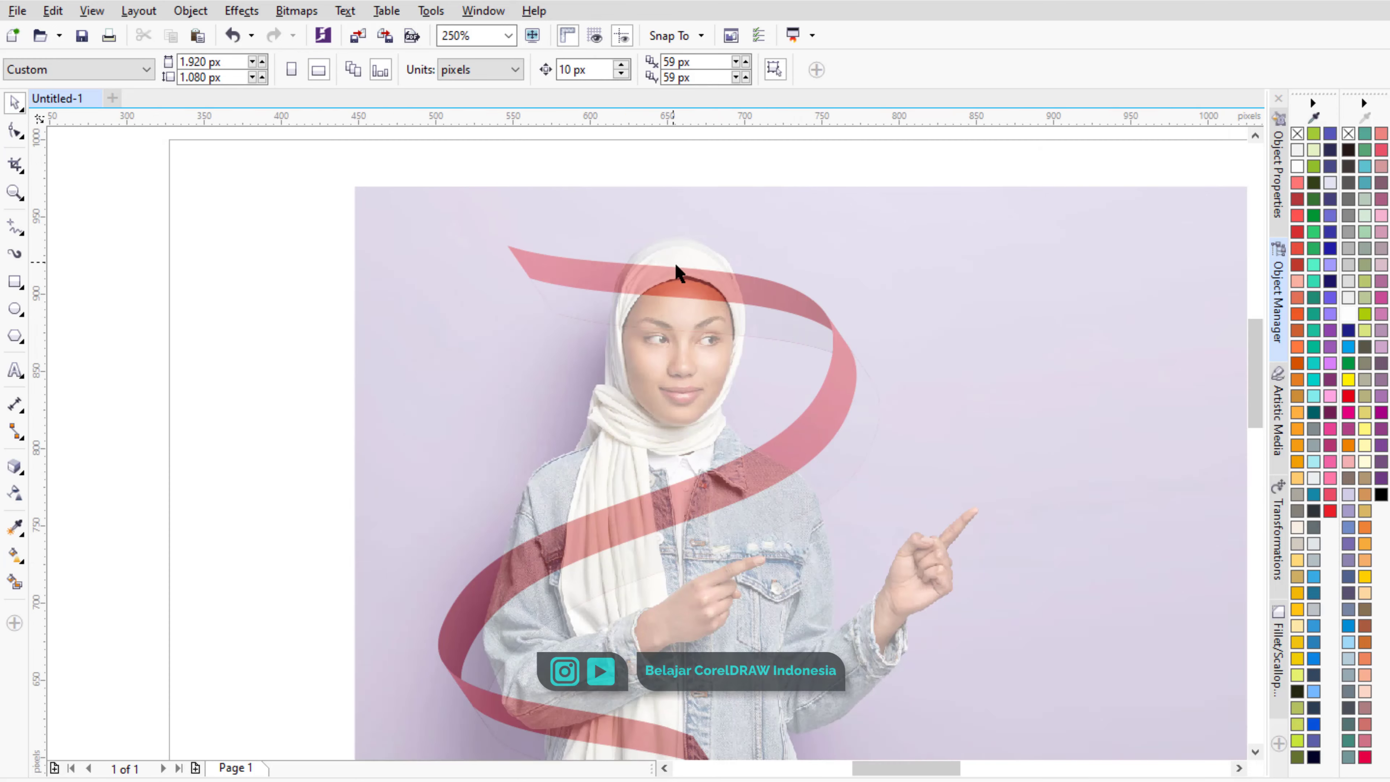
pyautogui.click(15, 226)
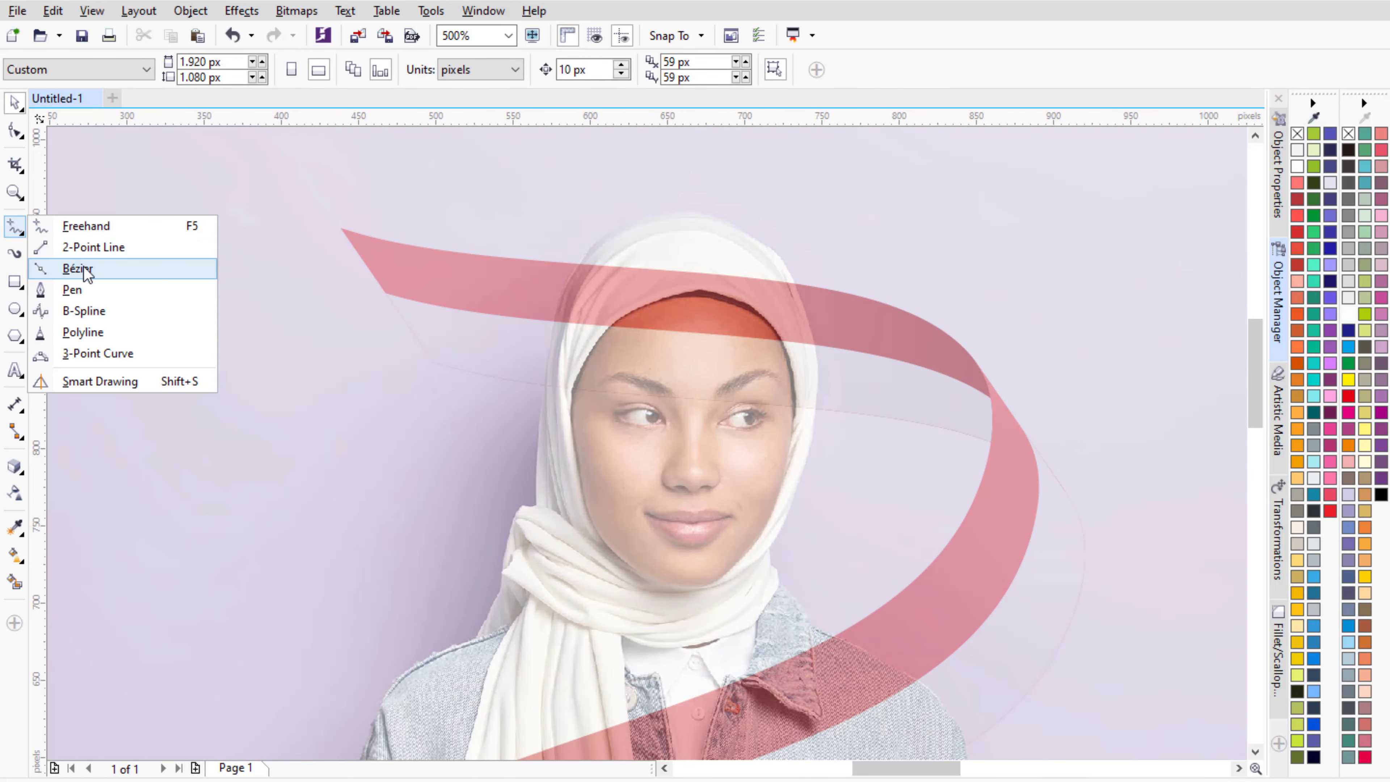
pyautogui.click(65, 269)
pyautogui.scroll(5, 586, 325)
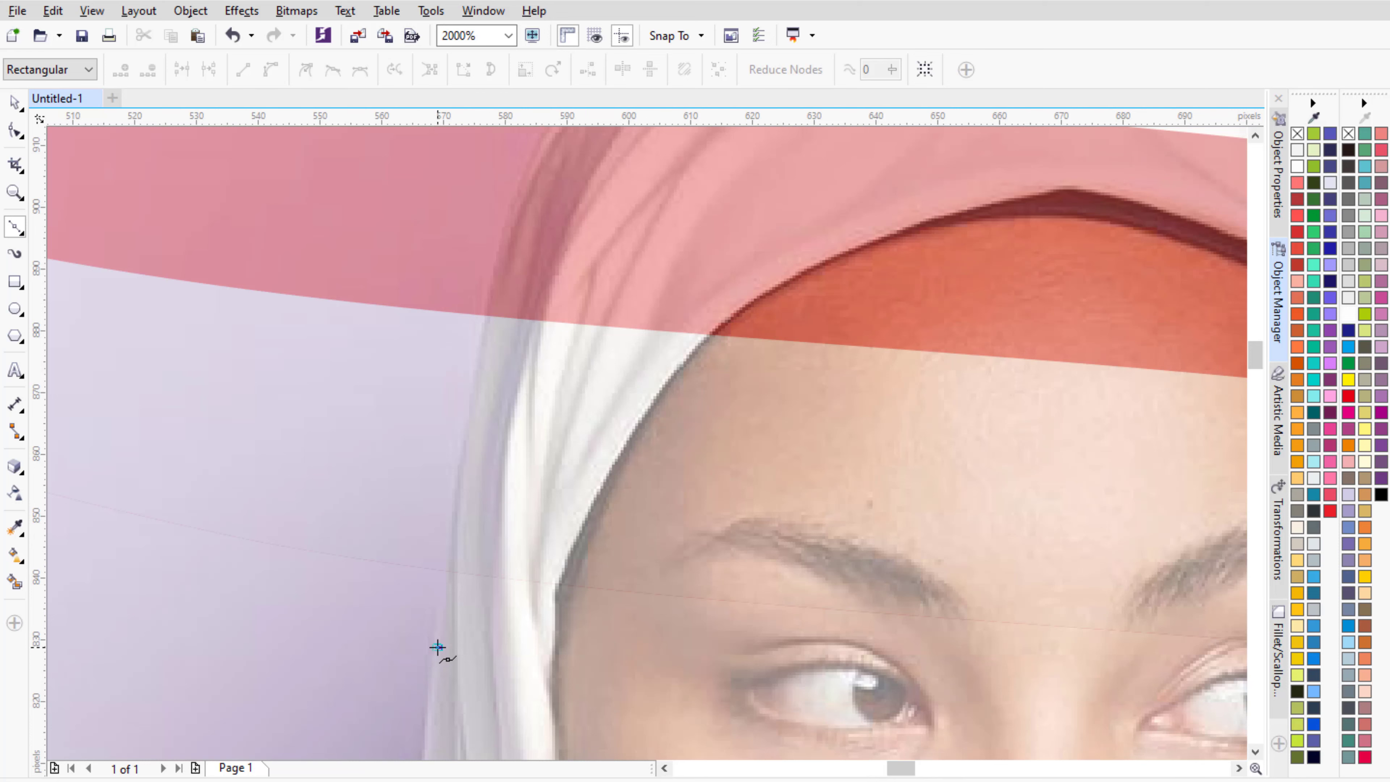
pyautogui.moveTo(476, 322); pyautogui.dragTo(499, 209)
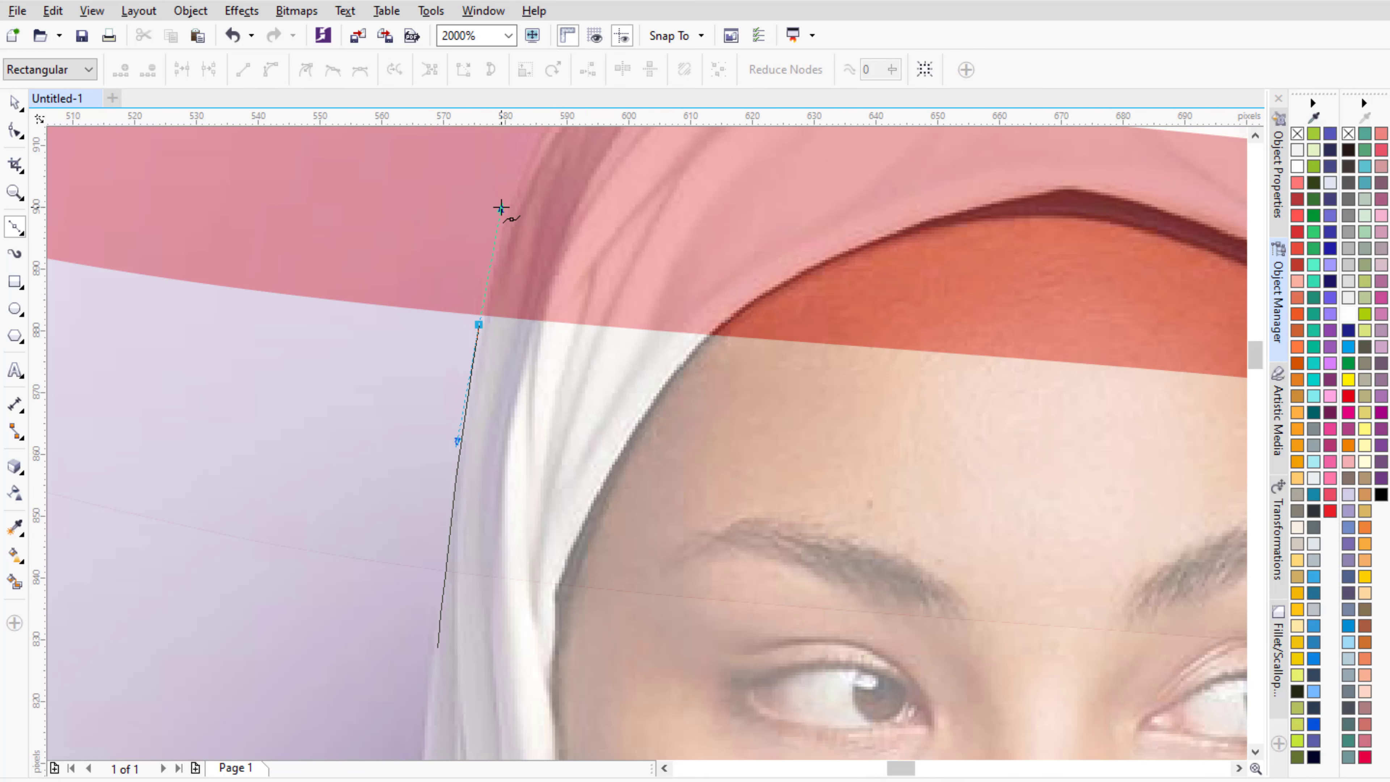
pyautogui.scroll(-2, 553, 382)
pyautogui.scroll(2, 559, 268)
pyautogui.moveTo(556, 268); pyautogui.dragTo(630, 223)
pyautogui.scroll(-2, 584, 208)
pyautogui.scroll(2, 658, 184)
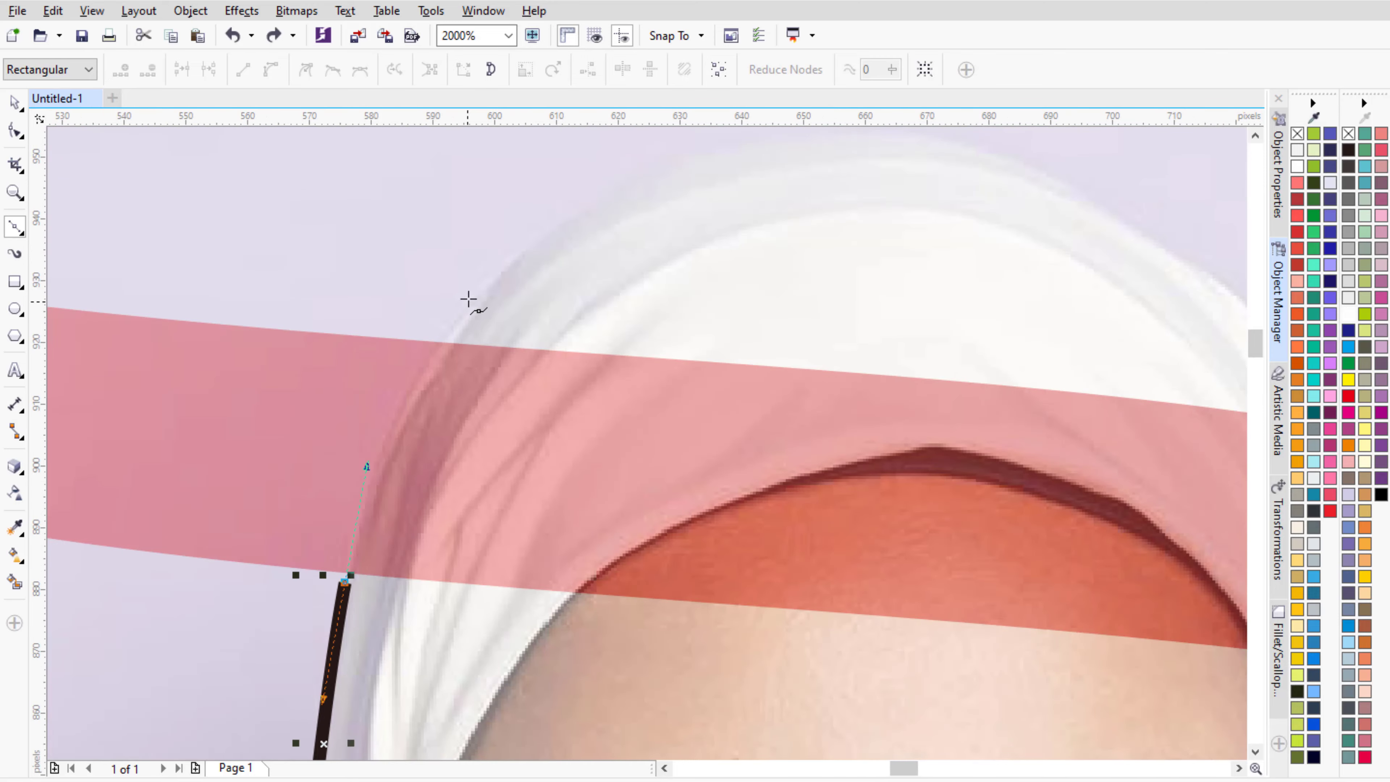
# - Continue the Bézier outline past the ribbon and over the top of the headscarf
pyautogui.moveTo(474, 280); pyautogui.dragTo(542, 200)
pyautogui.scroll(-2, 566, 287)
pyautogui.scroll(2, 778, 236)
pyautogui.moveTo(776, 271); pyautogui.dragTo(955, 381)
pyautogui.scroll(-2, 900, 250)
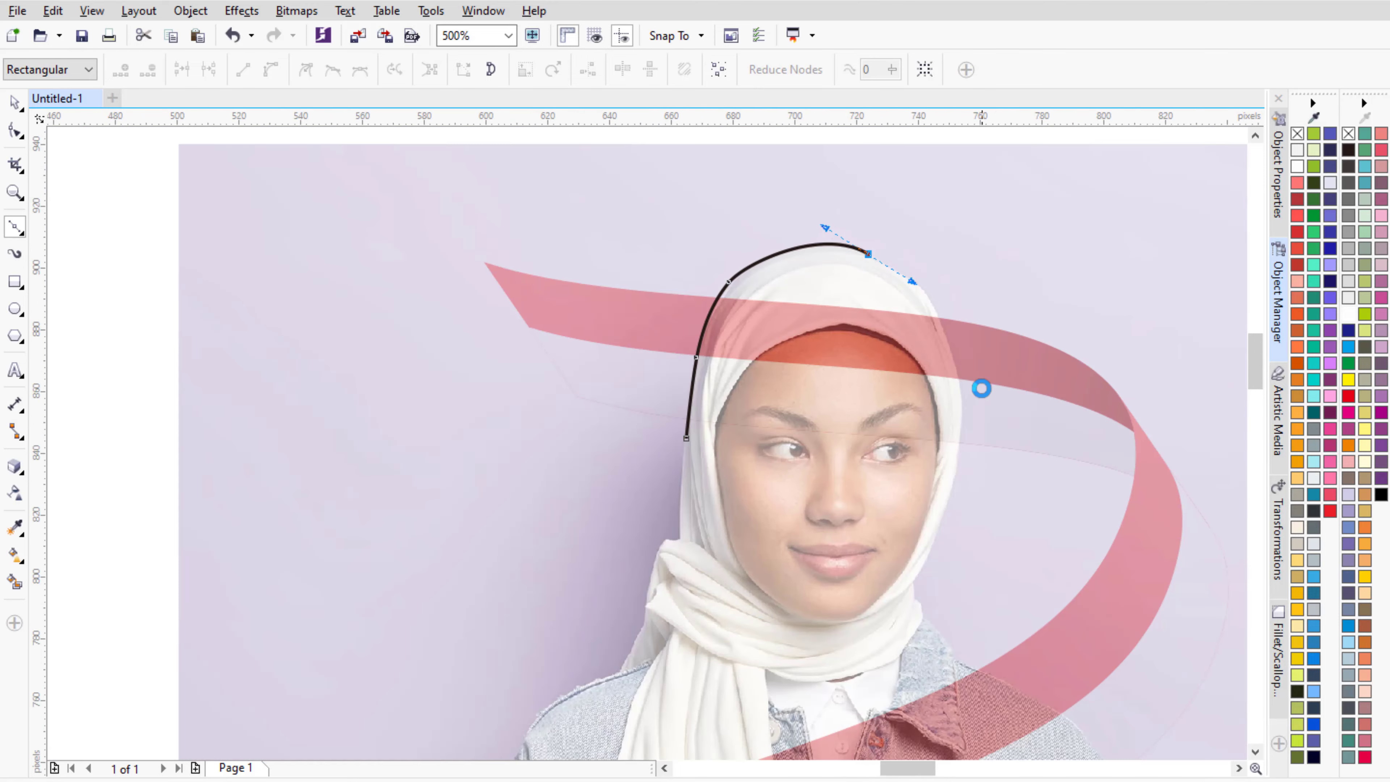
pyautogui.scroll(2, 883, 294)
pyautogui.scroll(-2, 832, 219)
pyautogui.scroll(2, 832, 223)
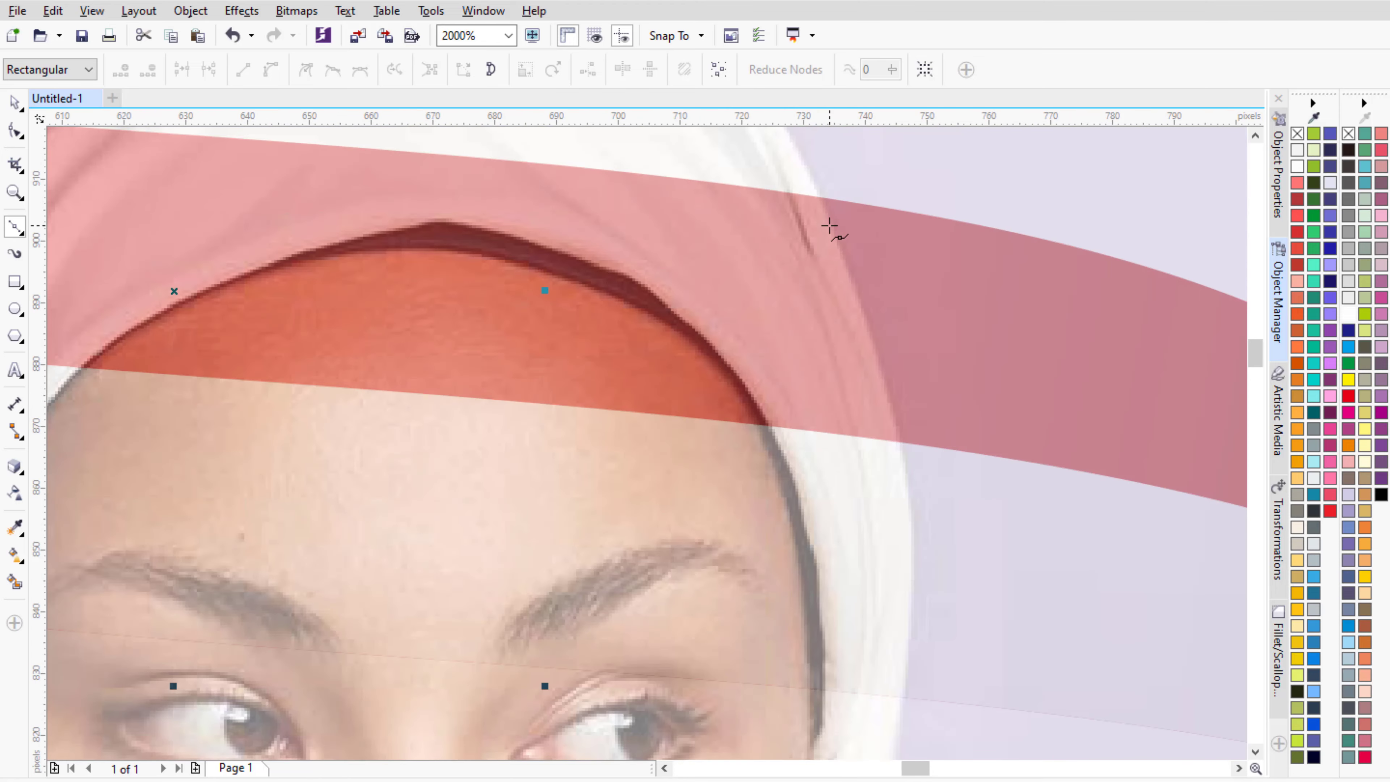
# - Trace down the headscarf's right side and close the outline across the face just below the nose
pyautogui.moveTo(829, 224); pyautogui.dragTo(902, 423)
pyautogui.scroll(-2, 903, 261)
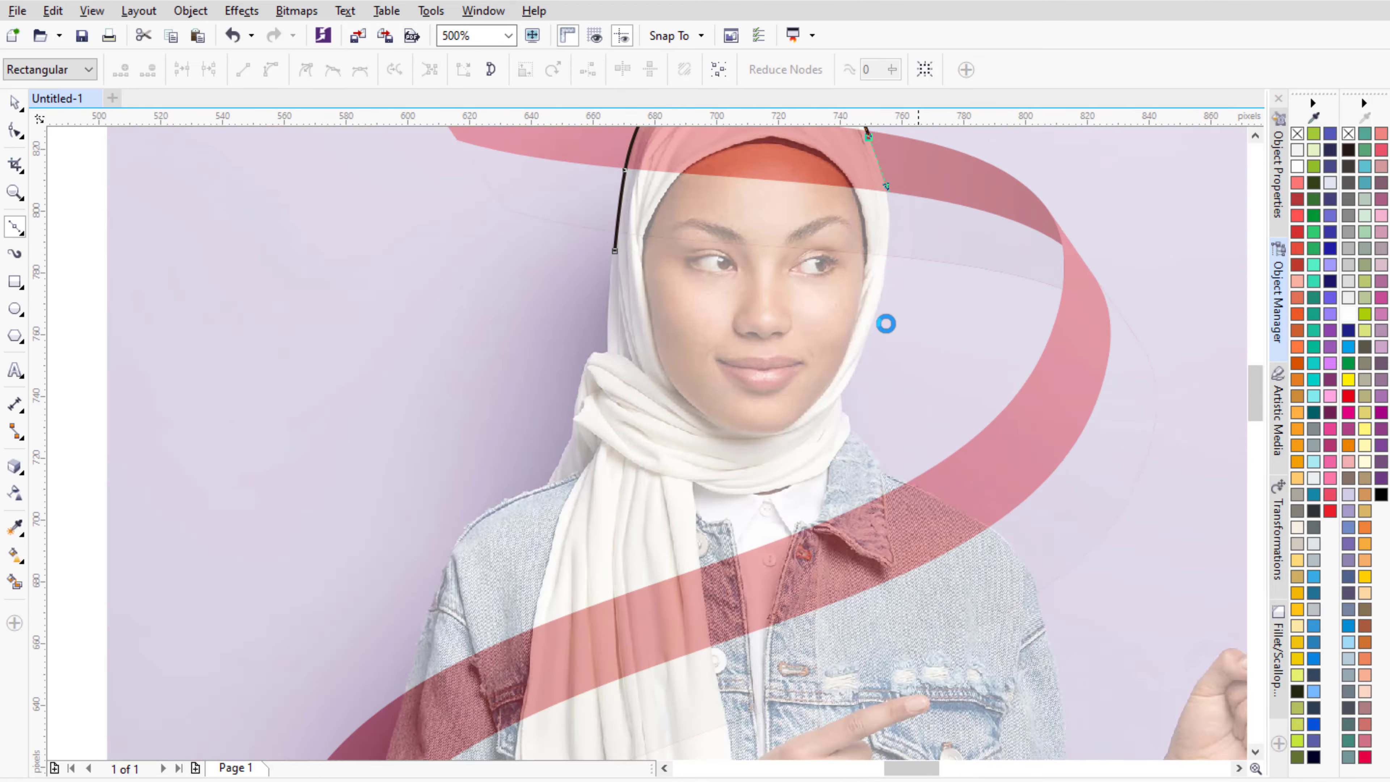
pyautogui.scroll(1, 884, 323)
pyautogui.scroll(-1, 862, 301)
pyautogui.scroll(1, 851, 230)
pyautogui.moveTo(873, 299); pyautogui.dragTo(859, 418)
pyautogui.click(795, 426)
pyautogui.click(479, 426)
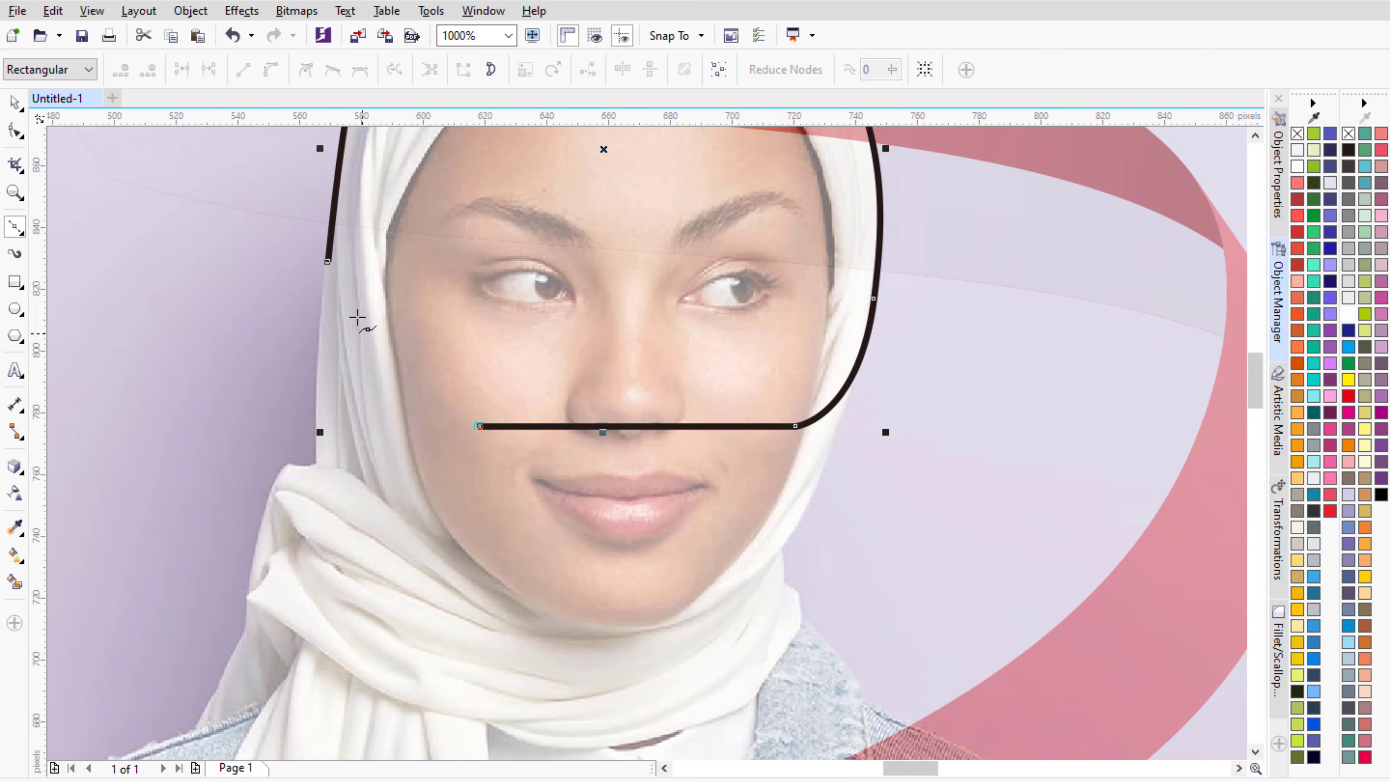
pyautogui.click(327, 263)
# - Intersect the head outline with the photo and delete the outline curve
pyautogui.scroll(-2, 596, 416)
pyautogui.press('space')
pyautogui.keyDown('shift'); pyautogui.click(888, 280); pyautogui.keyUp('shift')
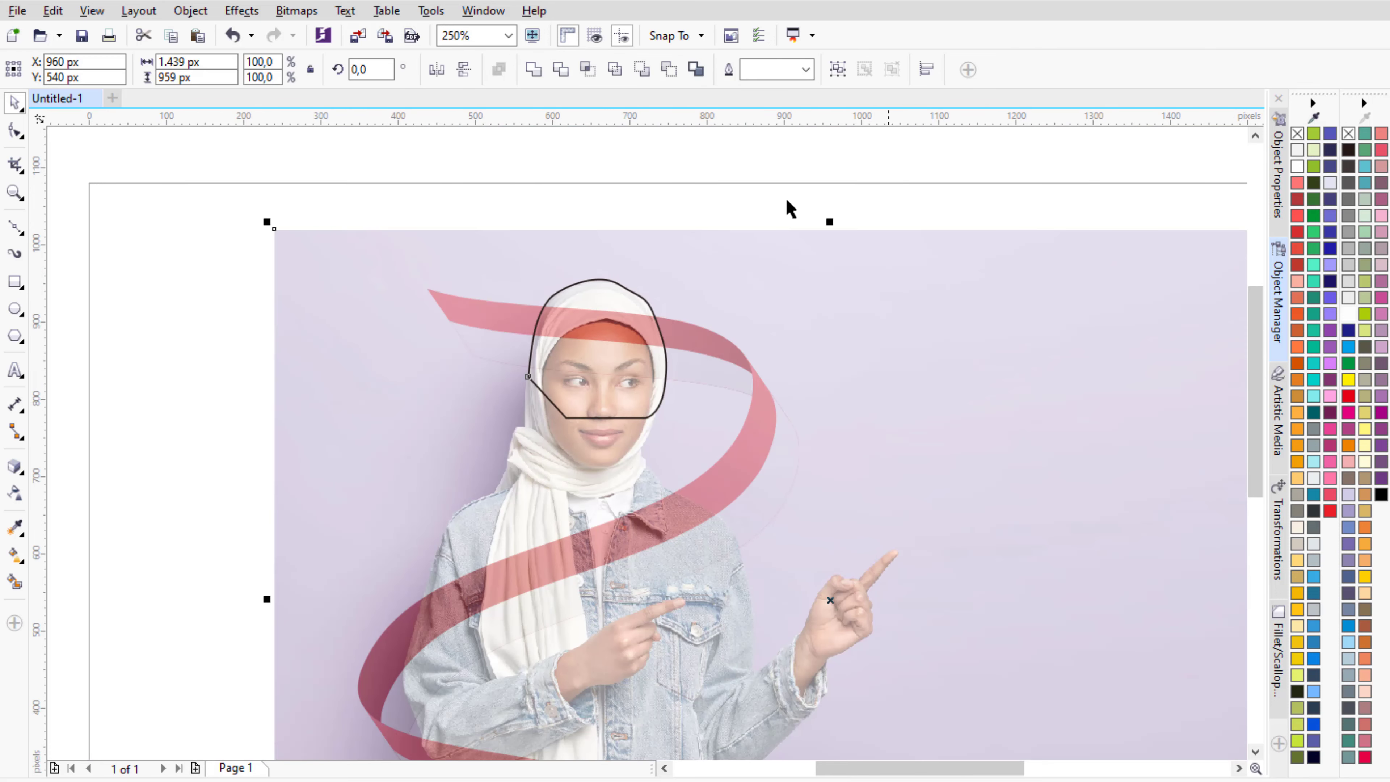
pyautogui.click(587, 69)
pyautogui.click(558, 177)
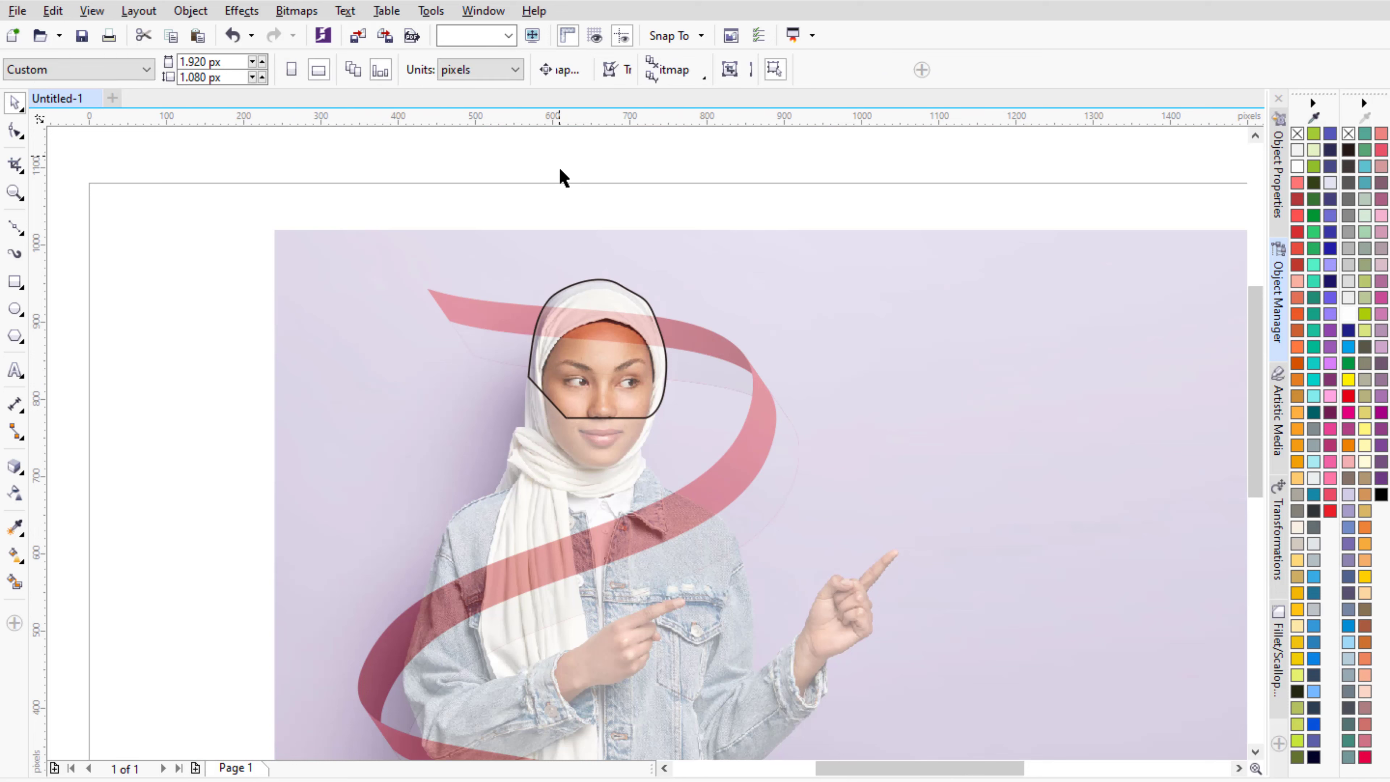
pyautogui.click(528, 378)
pyautogui.press('Delete')
# - Start a Bézier outline along the bent sleeve's elbow, from just above the ribbon down to where the sleeve meets the jacket's side
pyautogui.scroll(-1, 643, 182)
pyautogui.scroll(1, 643, 482)
pyautogui.scroll(-1, 613, 477)
pyautogui.scroll(1, 540, 494)
pyautogui.scroll(1, 388, 295)
pyautogui.scroll(1, 125, 268)
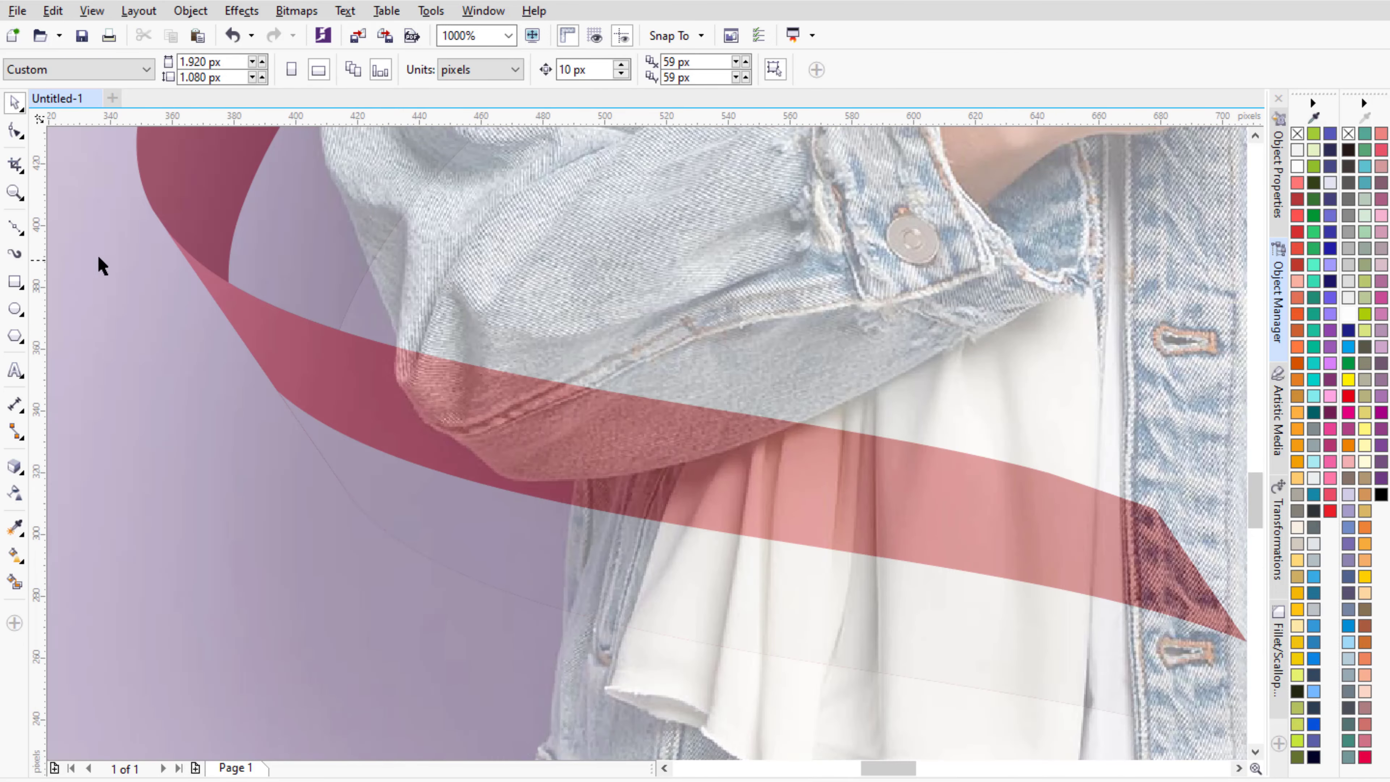
pyautogui.click(15, 227)
pyautogui.scroll(-1, 422, 357)
pyautogui.scroll(1, 421, 357)
pyautogui.scroll(1, 421, 357)
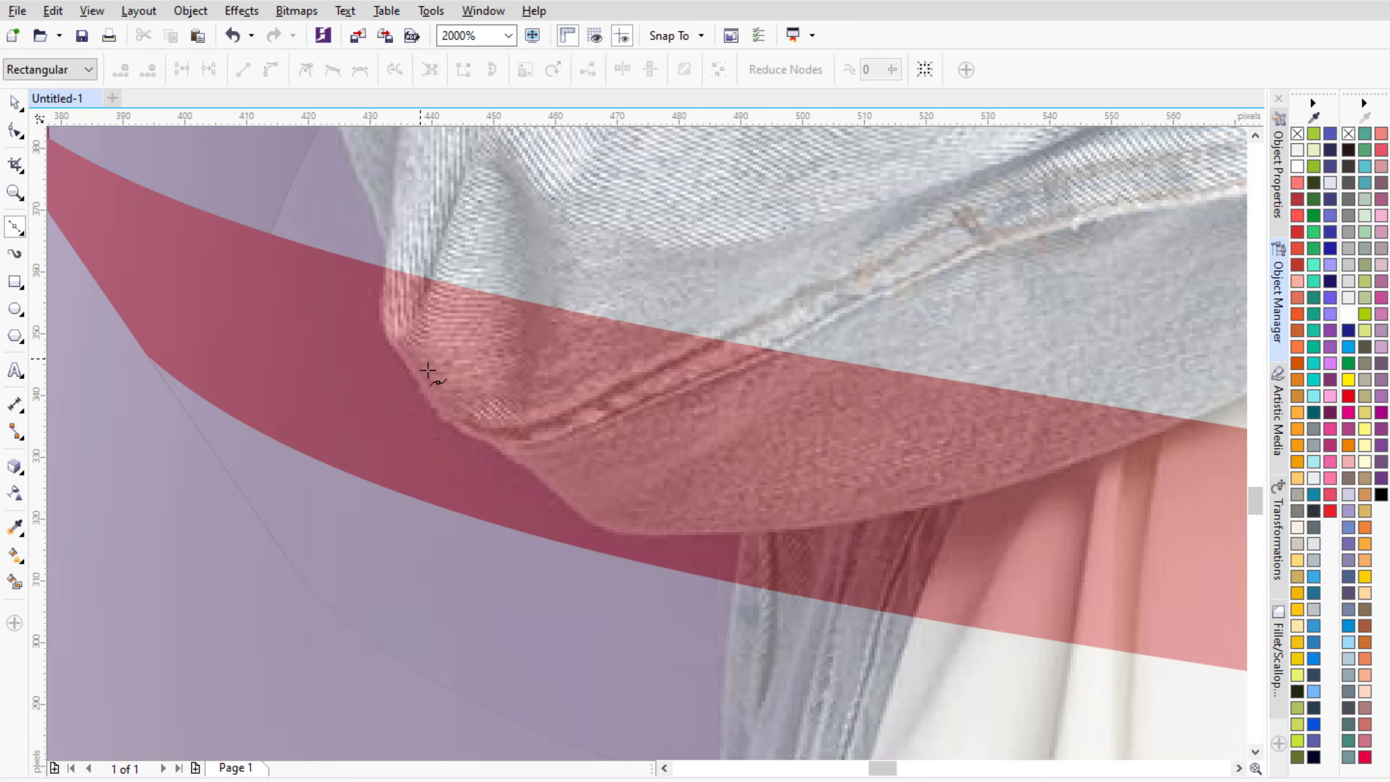
pyautogui.scroll(-4, 428, 370)
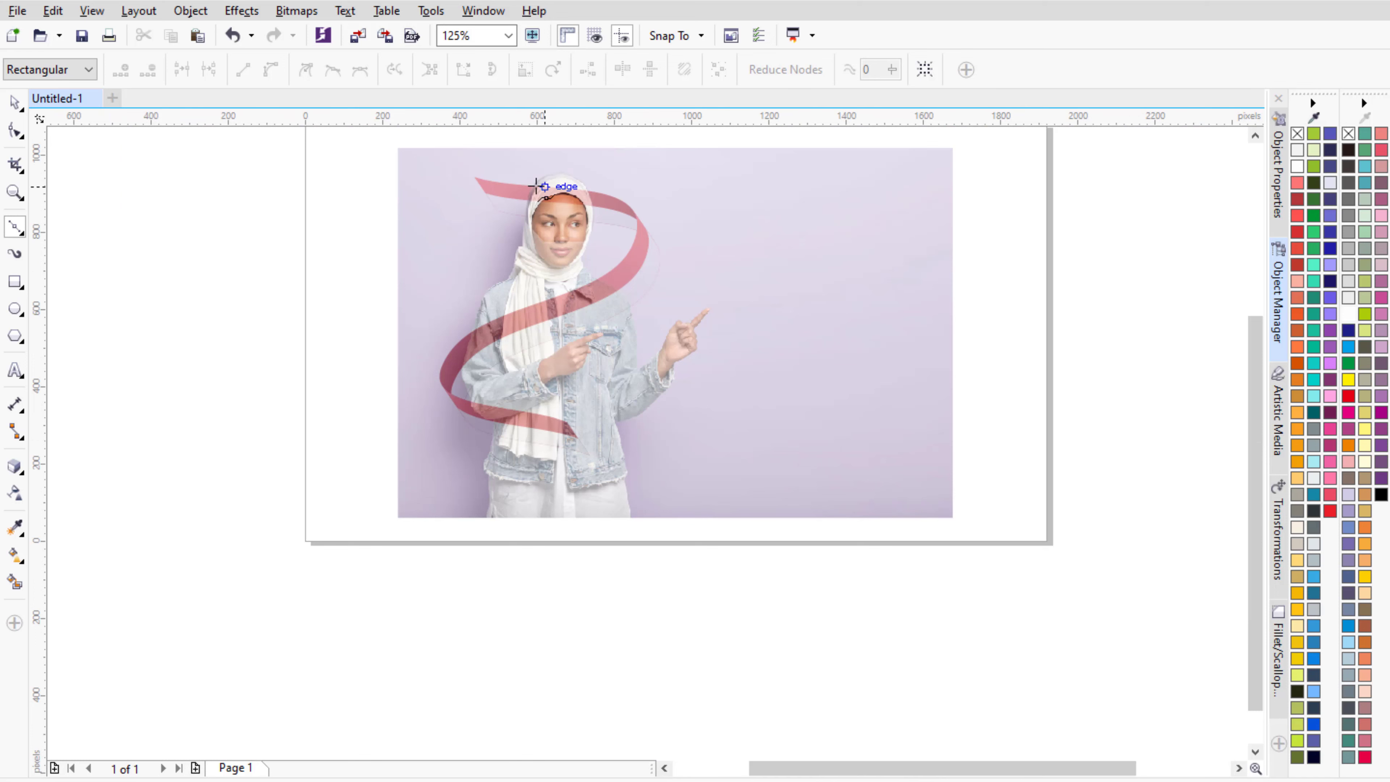
pyautogui.scroll(3, 473, 403)
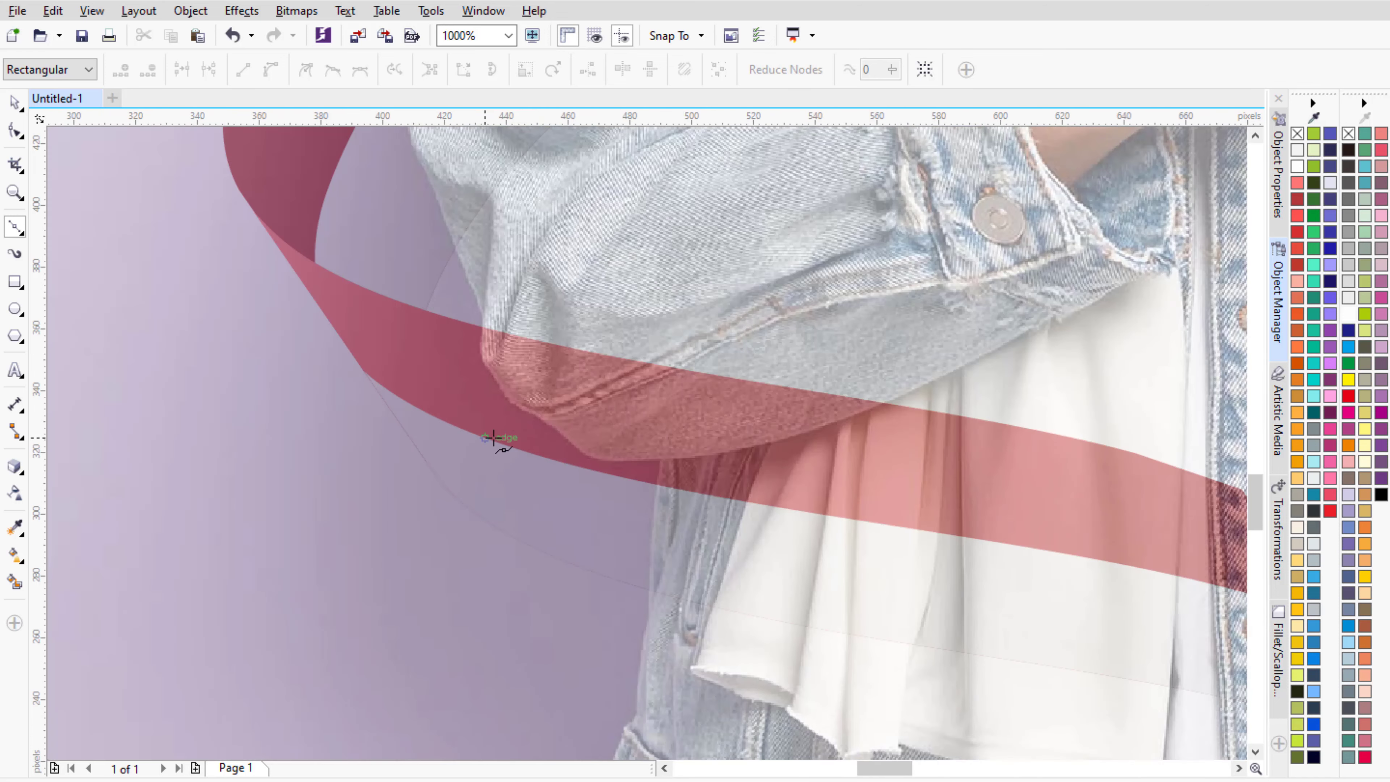
pyautogui.scroll(1, 479, 311)
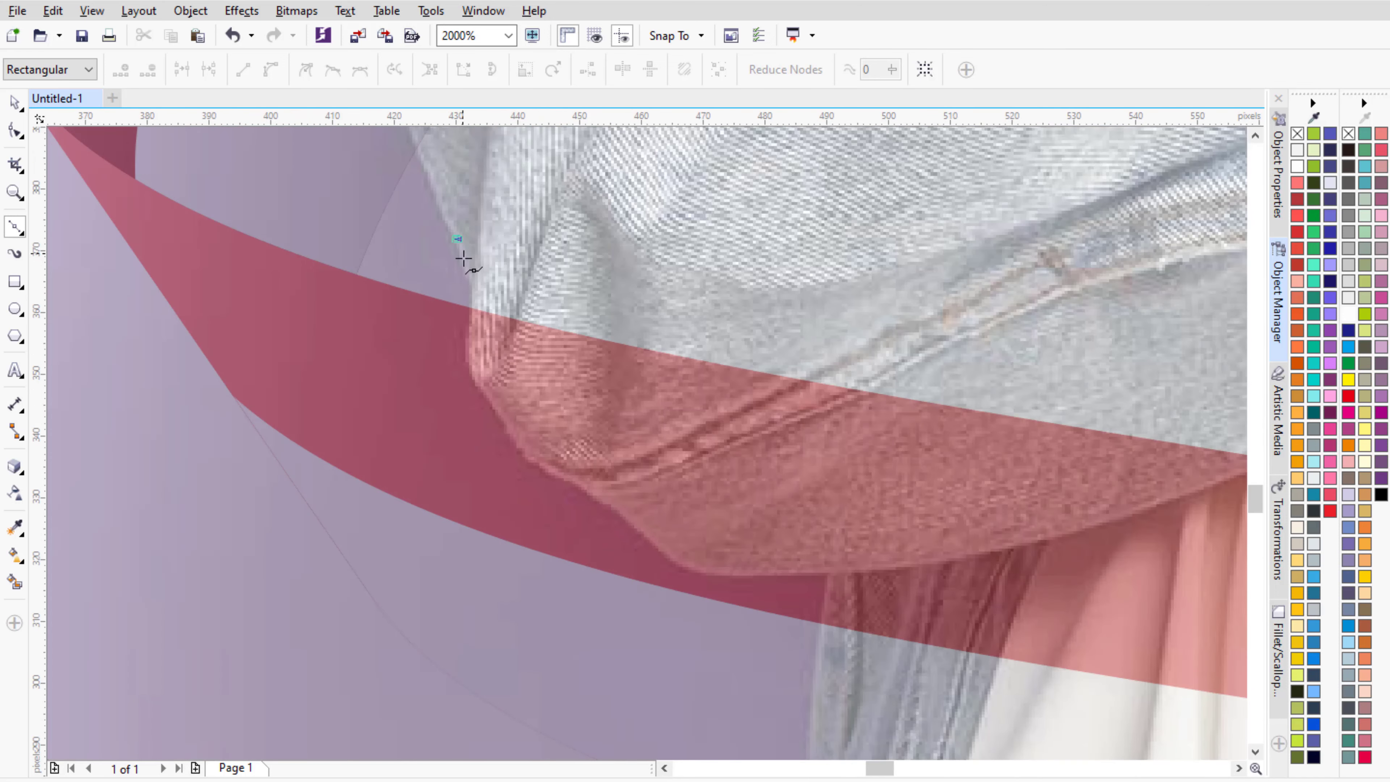
pyautogui.moveTo(472, 319); pyautogui.dragTo(462, 355)
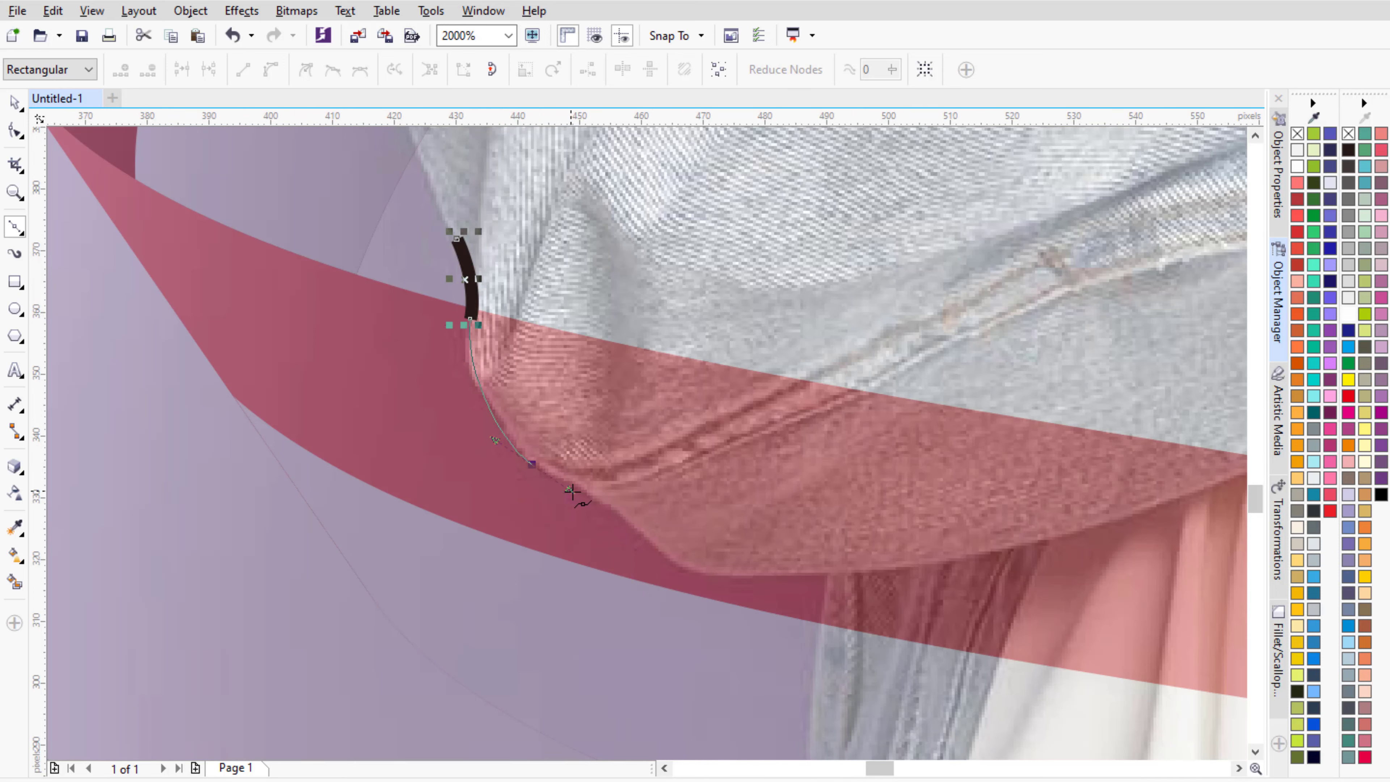
pyautogui.moveTo(570, 489); pyautogui.dragTo(576, 492)
pyautogui.moveTo(641, 530); pyautogui.dragTo(797, 574)
pyautogui.click(827, 573)
# - Continue the outline down the jacket's side and close it loosely across the lower jacket, enclosing the ribbon's lower end
pyautogui.scroll(-2, 854, 394)
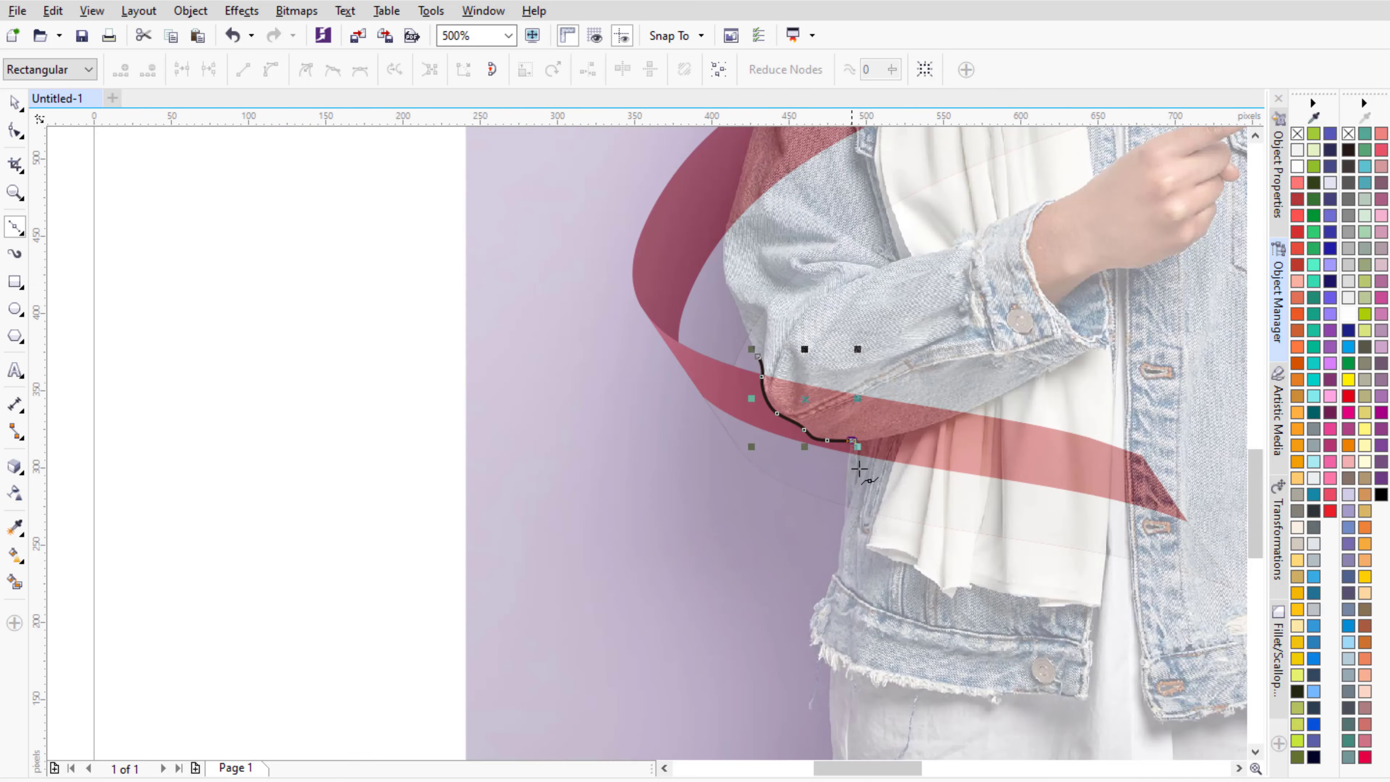
pyautogui.scroll(2, 853, 514)
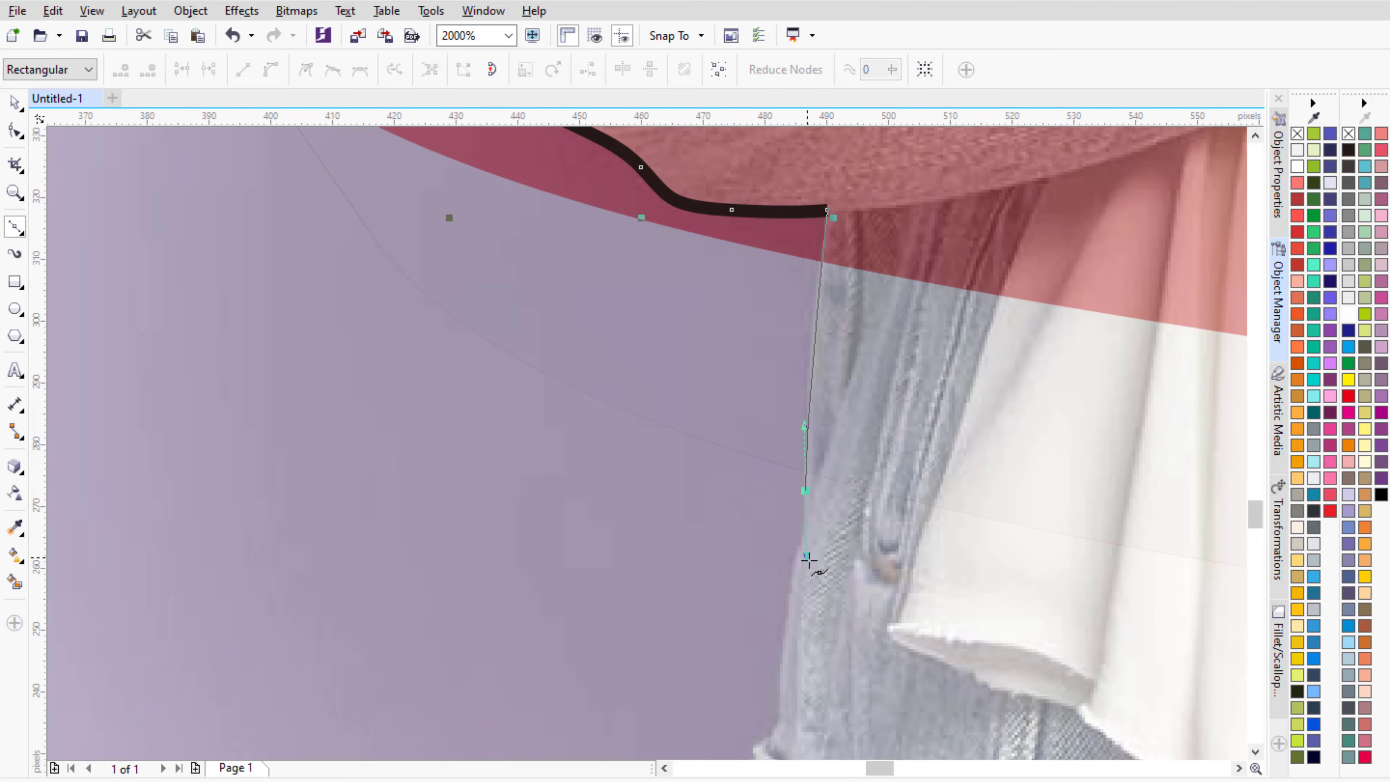
pyautogui.click(802, 481)
pyautogui.scroll(-3, 757, 482)
pyautogui.click(812, 585)
pyautogui.click(951, 539)
pyautogui.click(1061, 542)
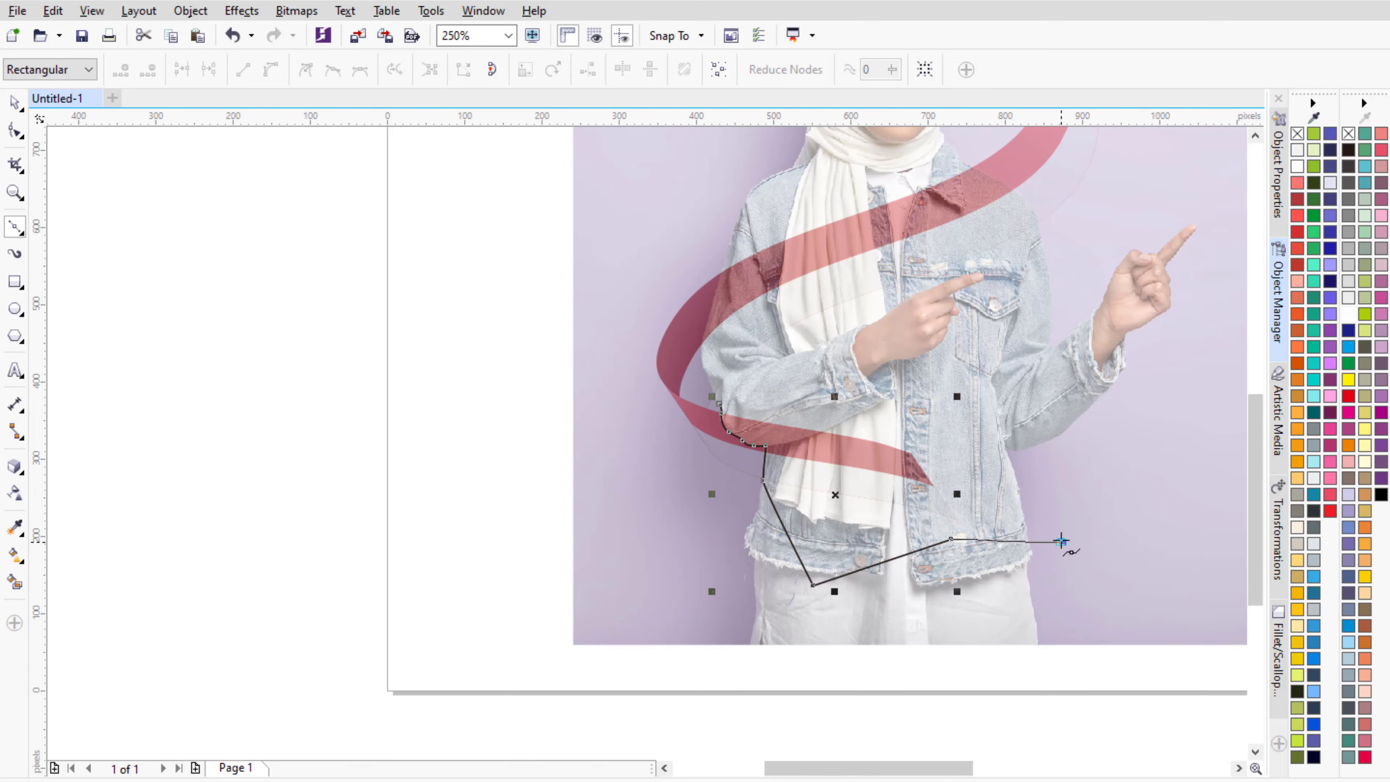
pyautogui.click(986, 377)
pyautogui.click(722, 404)
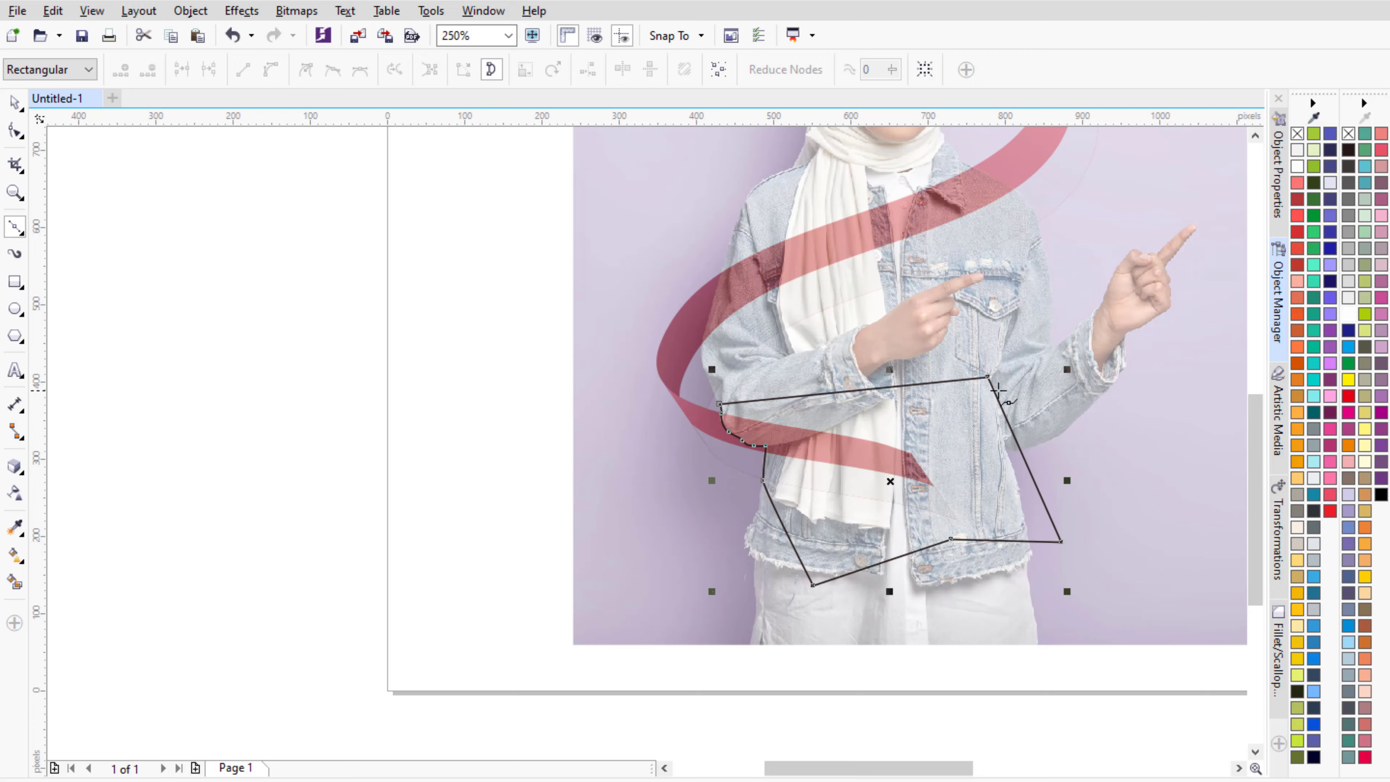
# - Intersect the lower-jacket outline with the photo and delete the outline curve
pyautogui.press('space')
pyautogui.press('Escape')
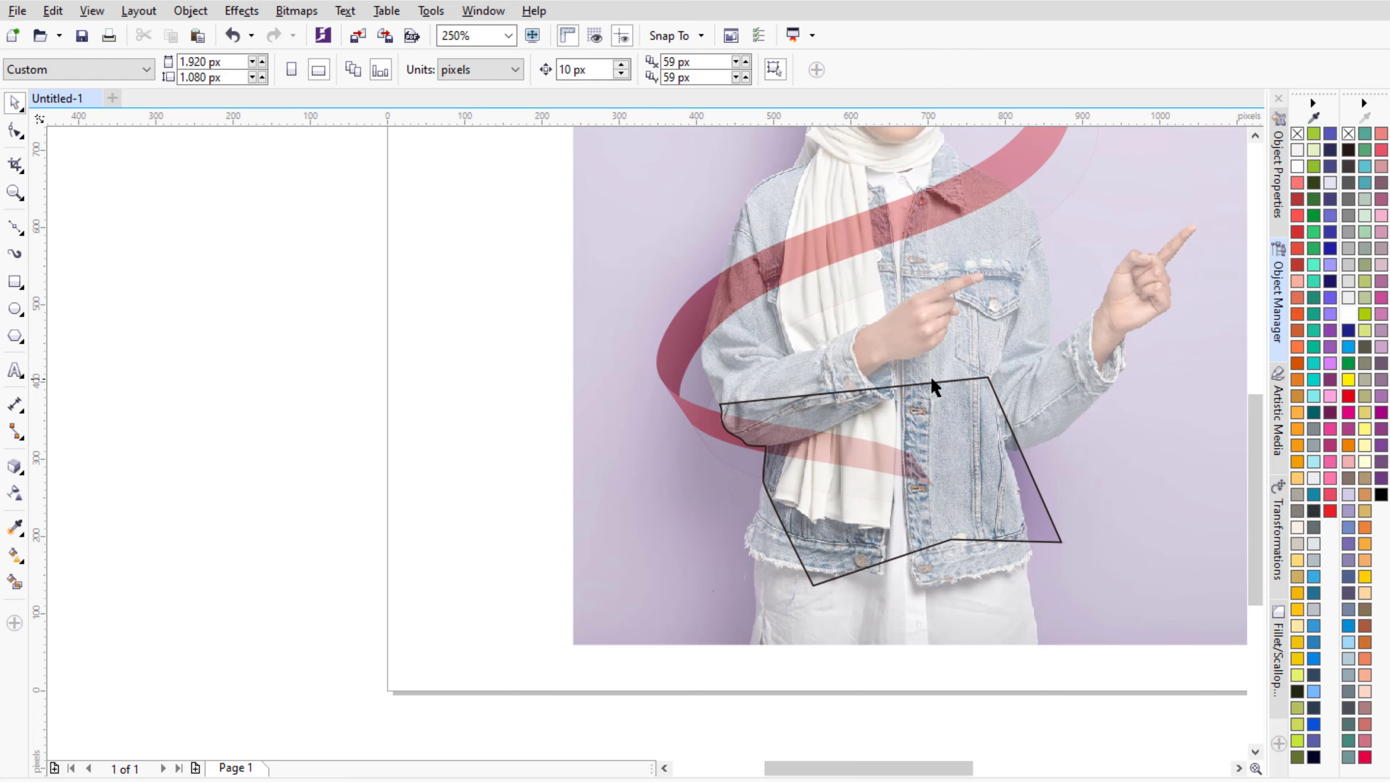
pyautogui.scroll(3, 979, 394)
pyautogui.click(902, 327)
pyautogui.press('Delete')
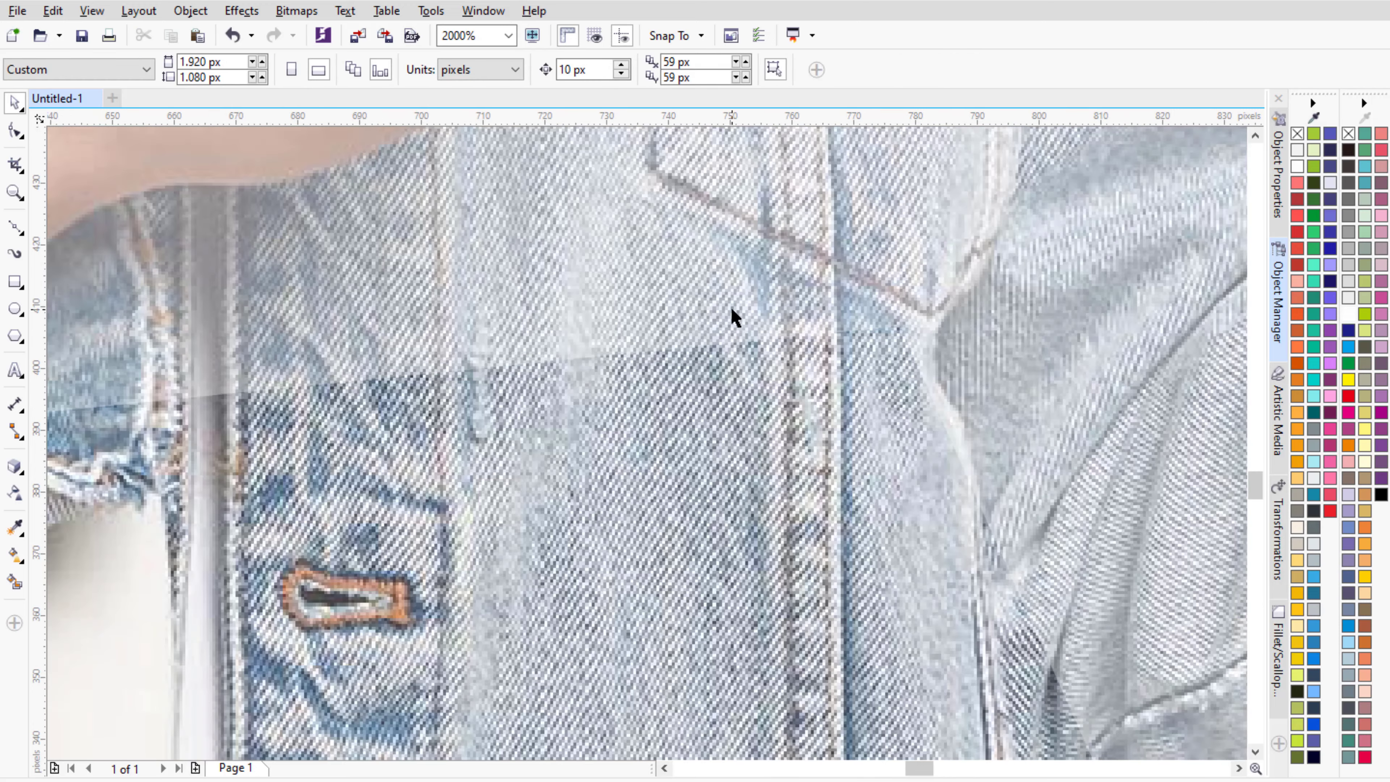
# - Remove the transparency from the main photo
pyautogui.scroll(-6, 731, 308)
pyautogui.scroll(3, 807, 262)
pyautogui.click(751, 357)
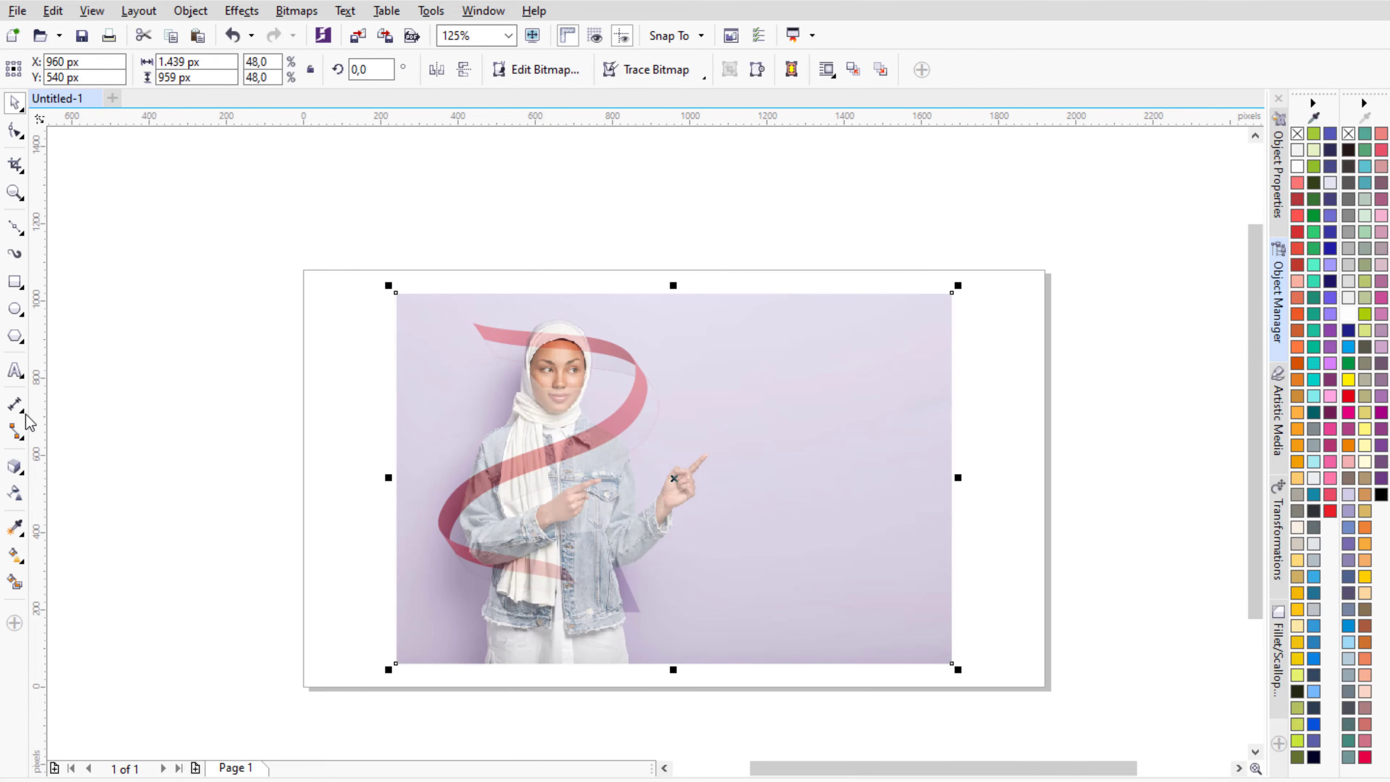
pyautogui.click(11, 493)
pyautogui.click(14, 70)
pyautogui.click(14, 103)
pyautogui.click(120, 204)
pyautogui.click(843, 340)
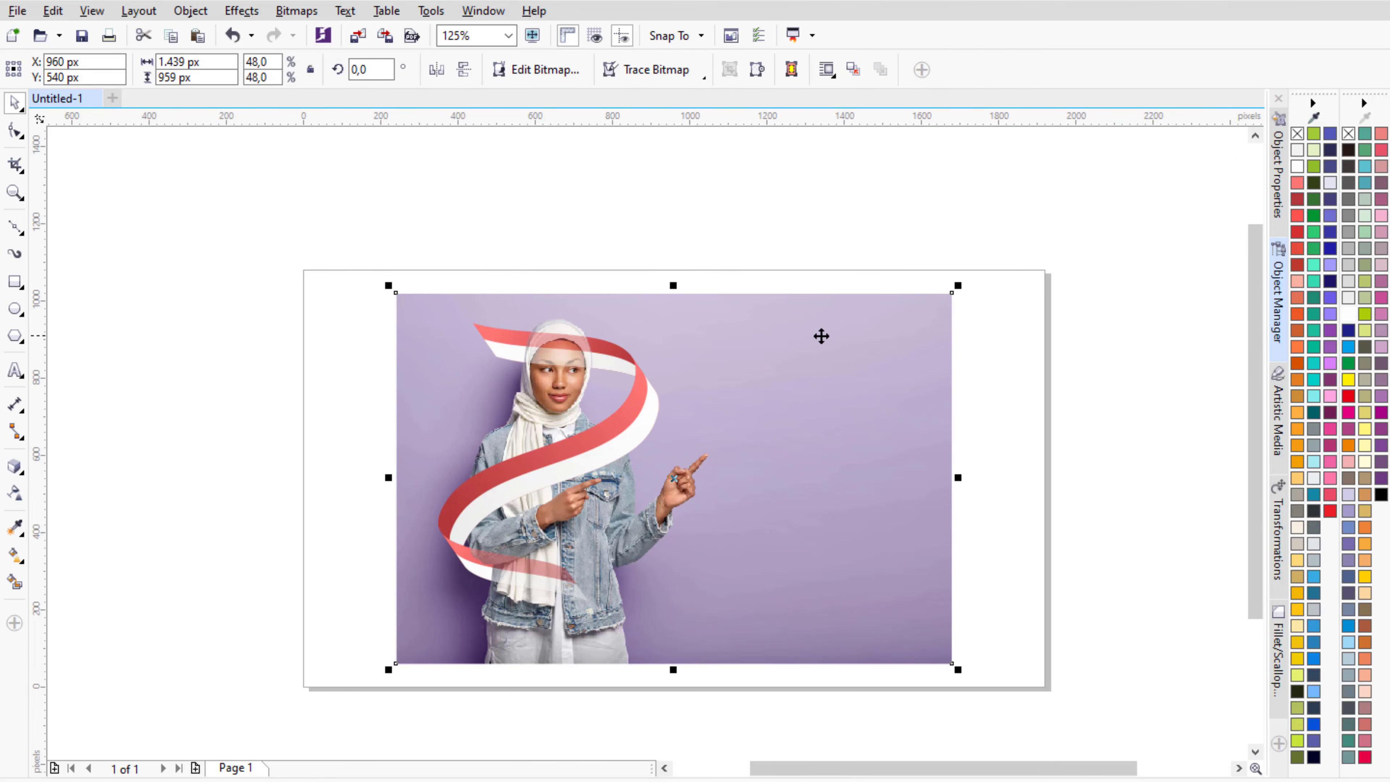
# - Select the head and lower-jacket cutouts together and remove their transparency so they cover the ribbon
pyautogui.click(463, 203)
pyautogui.moveTo(463, 202); pyautogui.dragTo(716, 484)
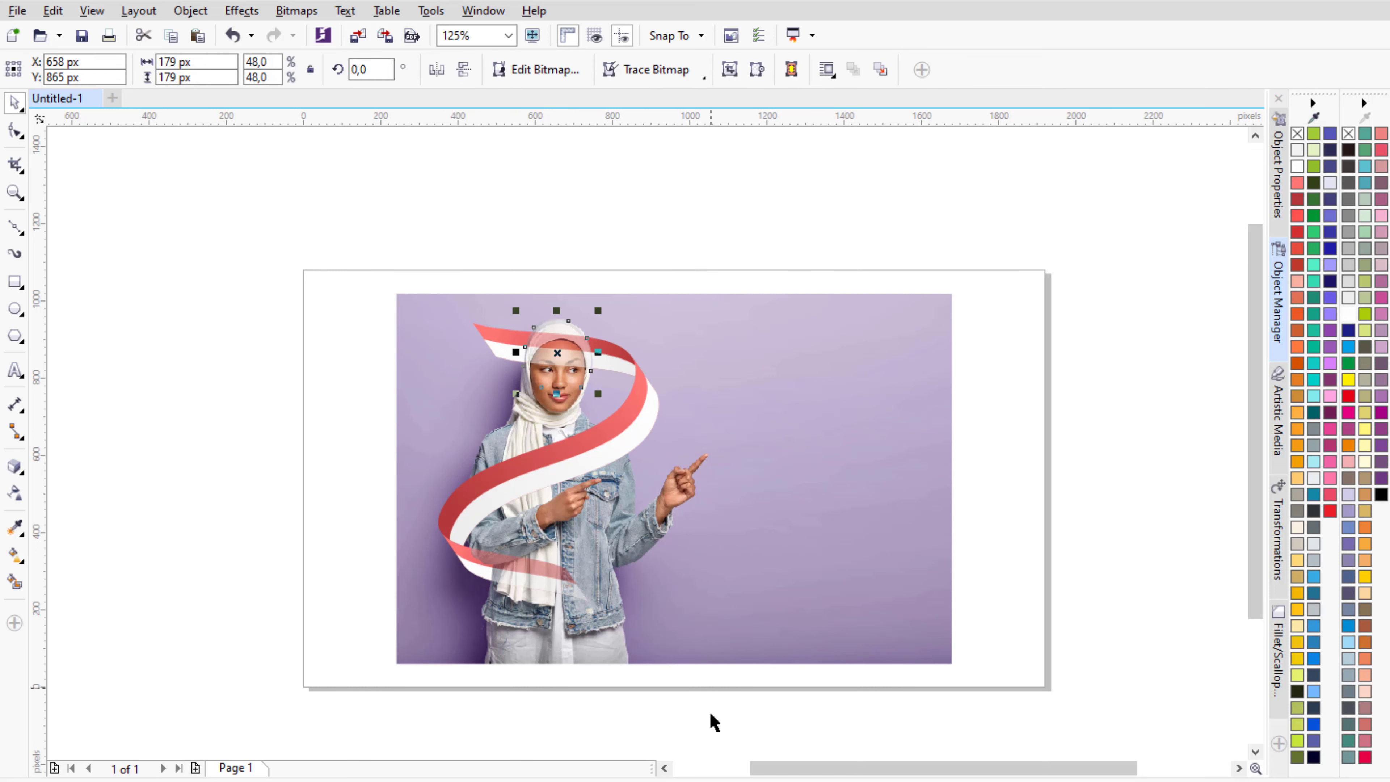
pyautogui.moveTo(712, 734); pyautogui.dragTo(255, 427)
pyautogui.click(11, 494)
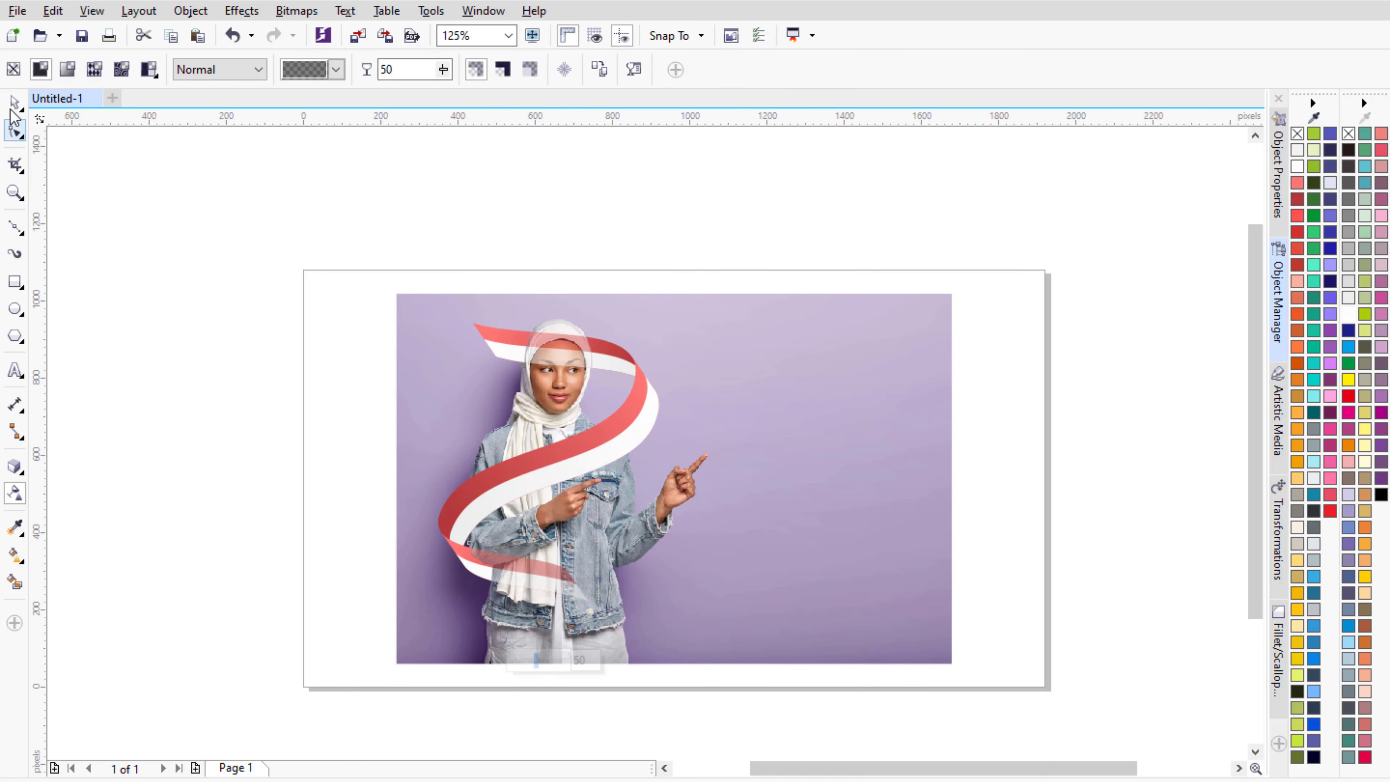
pyautogui.click(14, 72)
pyautogui.click(15, 103)
pyautogui.click(374, 331)
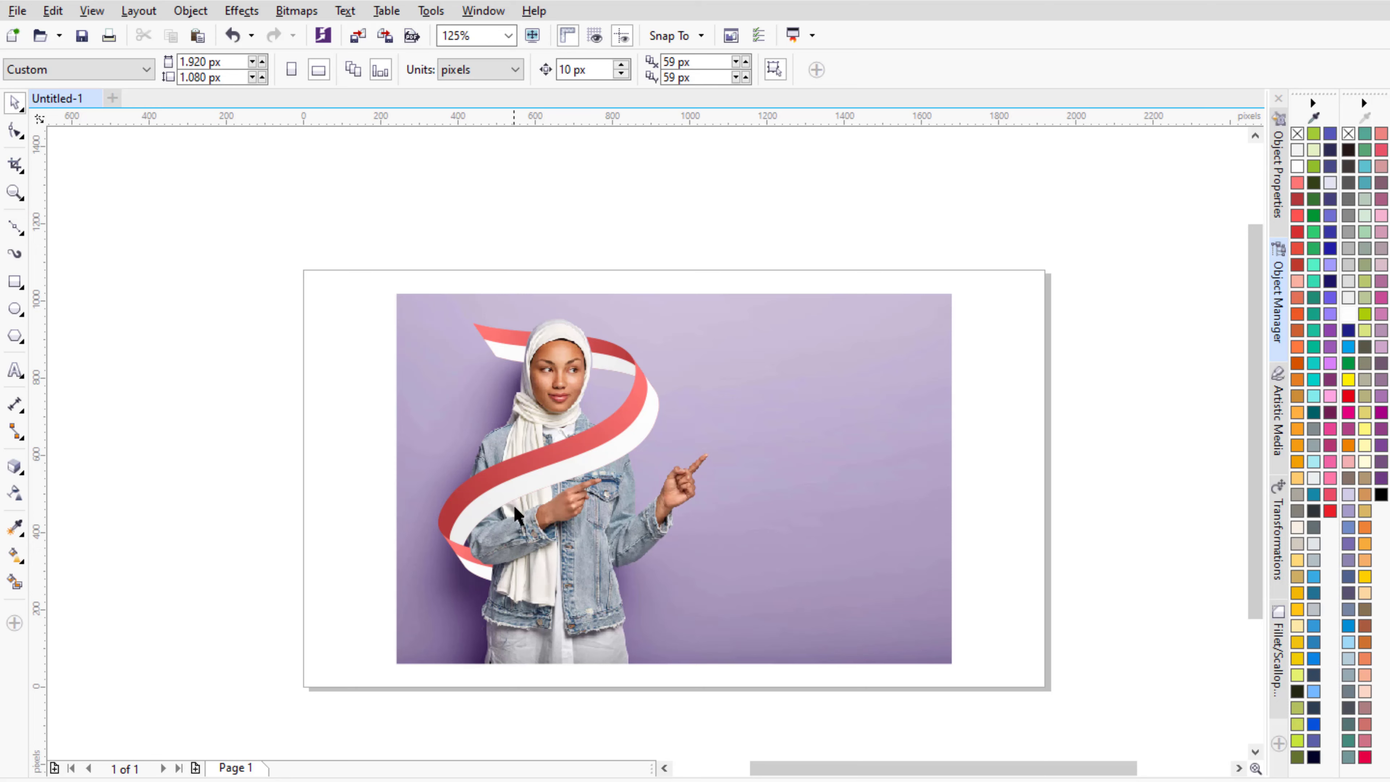
pyautogui.scroll(2, 514, 504)
pyautogui.scroll(-2, 607, 635)
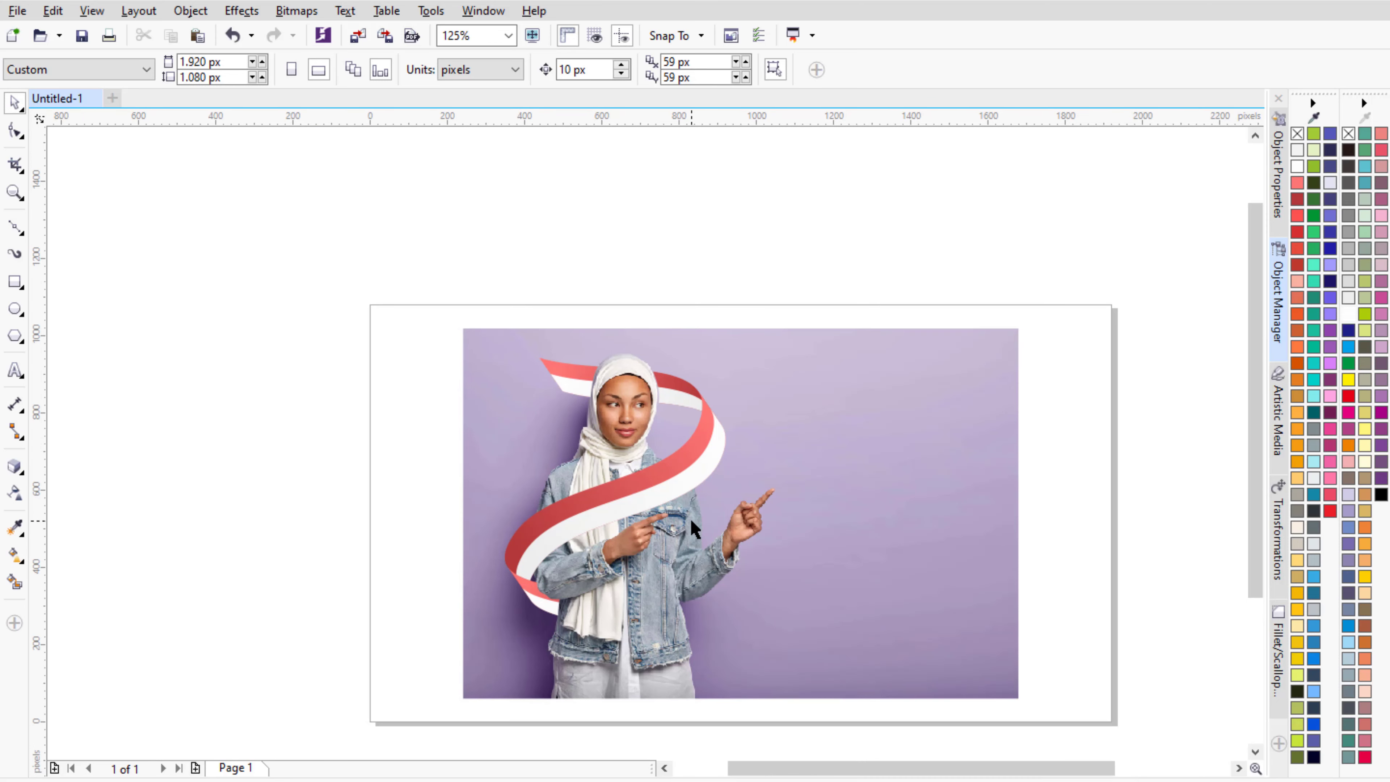